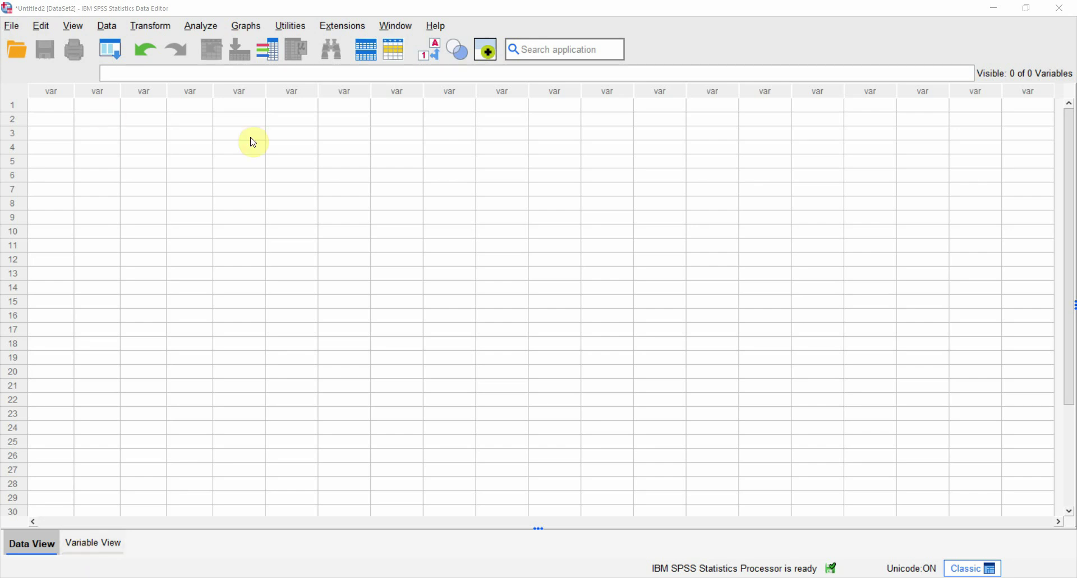
# - Examine the empty Data View grid, going over its variable columns and its numbered case rows
pyautogui.click(38, 109)
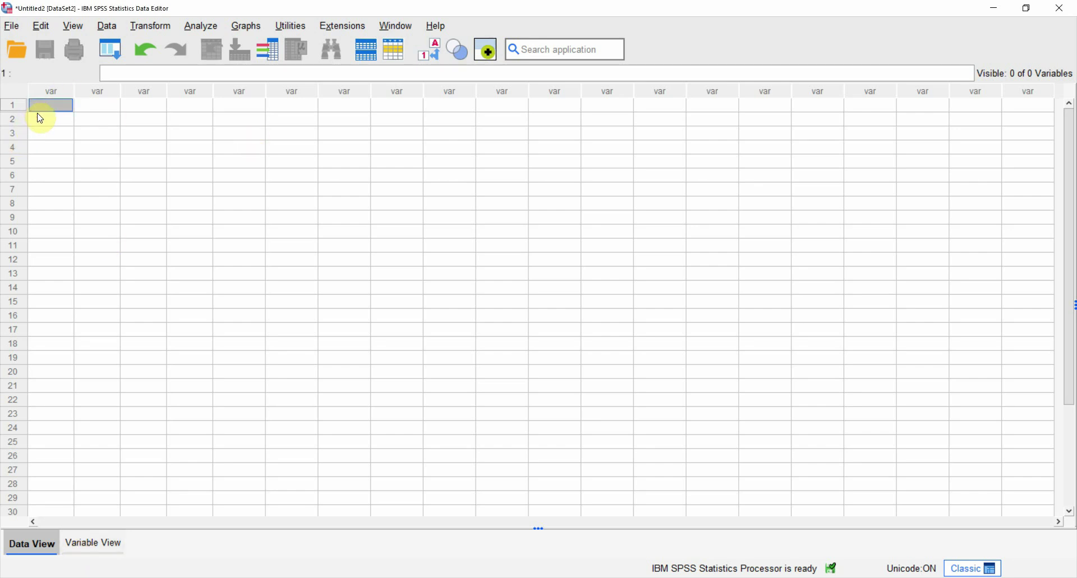
pyautogui.click(39, 119)
pyautogui.moveTo(52, 99); pyautogui.dragTo(846, 133)
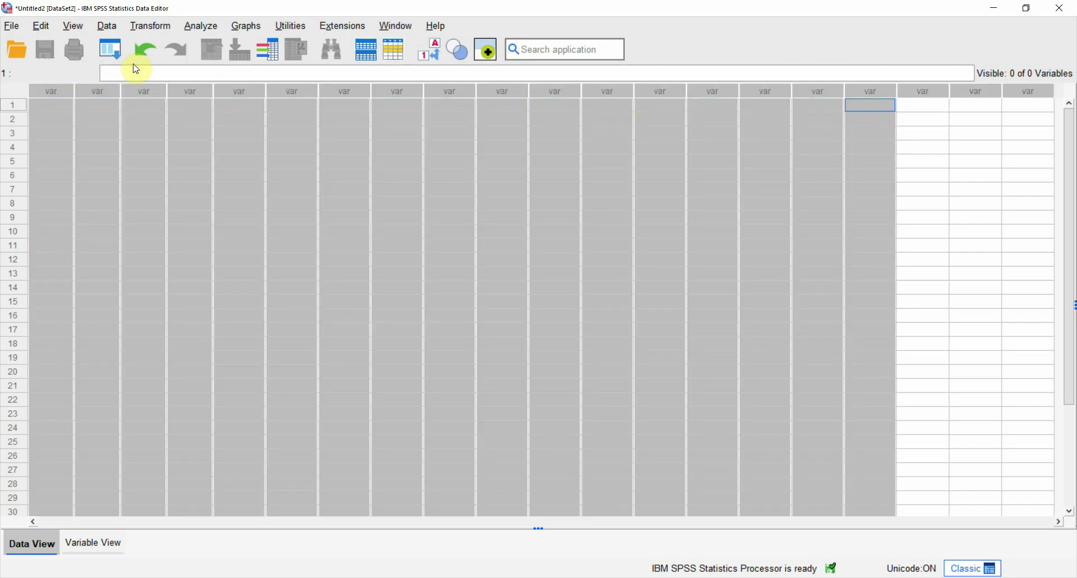
pyautogui.click(12, 104)
pyautogui.click(39, 110)
pyautogui.moveTo(17, 104); pyautogui.dragTo(14, 357)
pyautogui.click(72, 147)
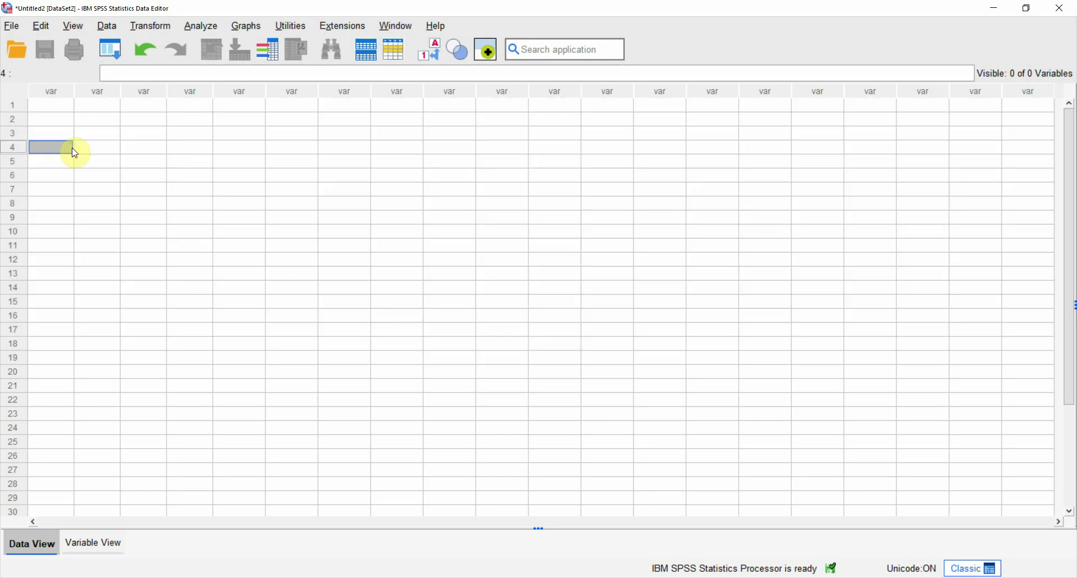
pyautogui.moveTo(12, 105); pyautogui.dragTo(17, 318)
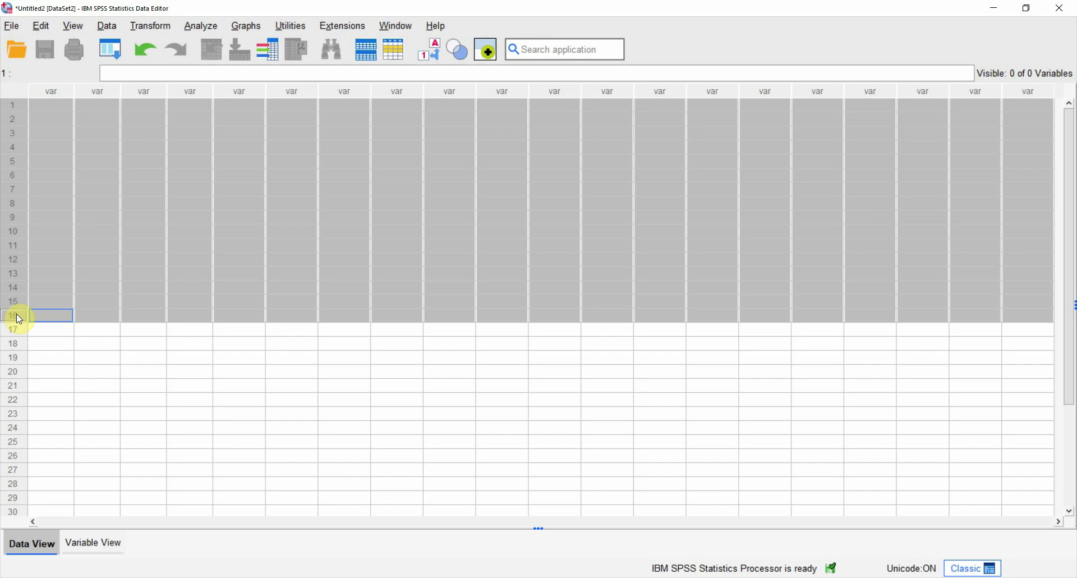
pyautogui.click(53, 119)
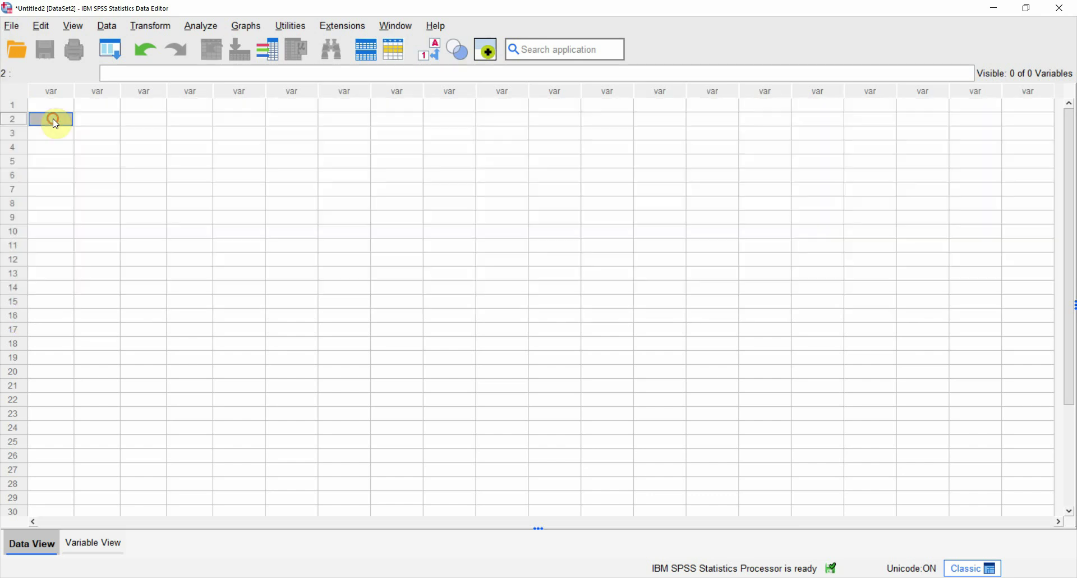
# - Show the Variable View and look over the attribute columns that define each variable
pyautogui.click(80, 542)
pyautogui.moveTo(59, 79); pyautogui.dragTo(208, 5)
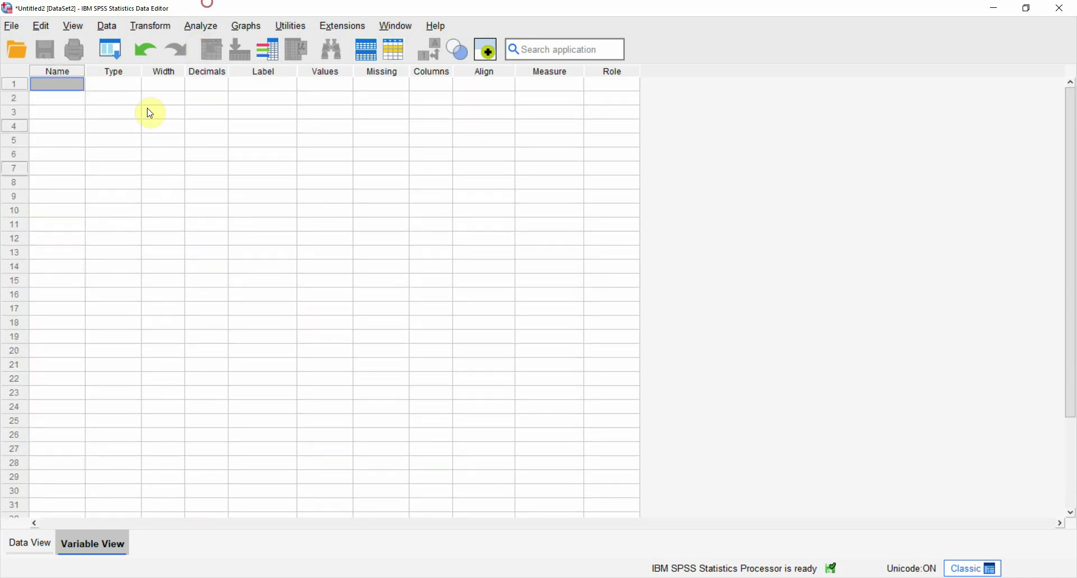
pyautogui.click(57, 126)
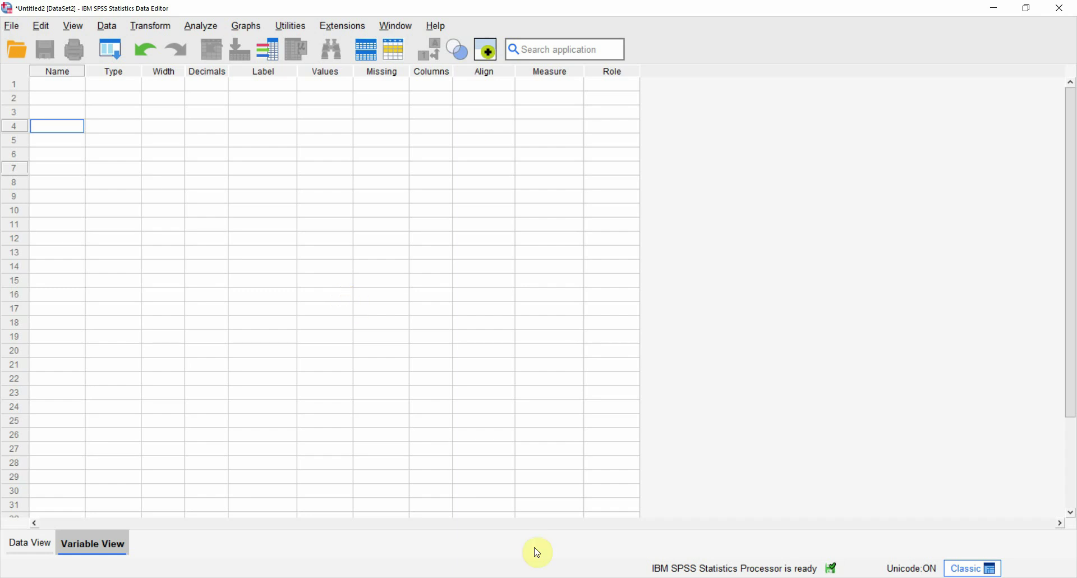
# - Switch to the Questionnaire - Final.docx document in Word and clear the X marks from the answer cells of ISR1 to ISR6
pyautogui.hotkey('alt', 'Tab')
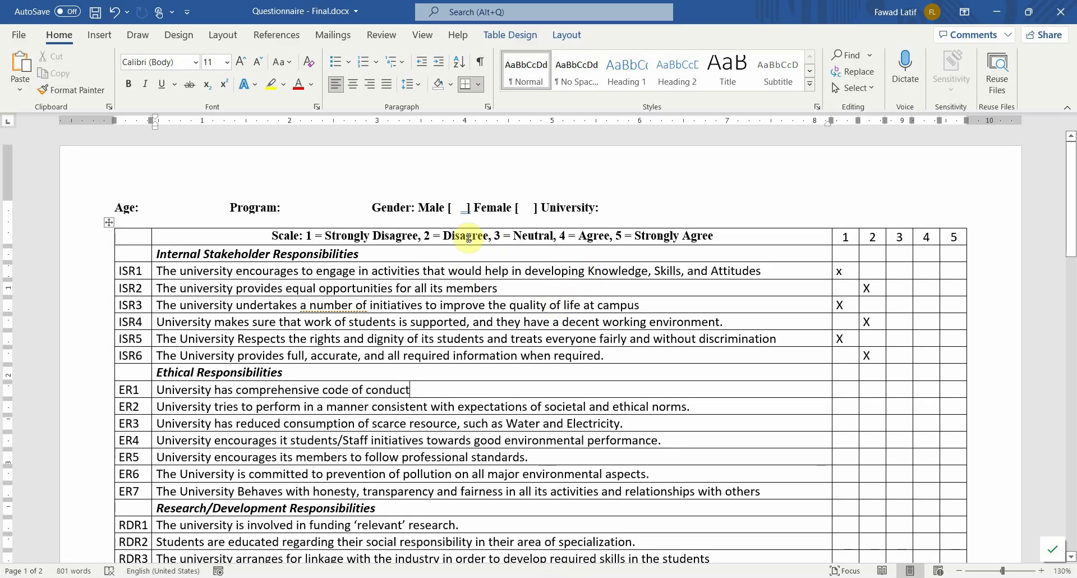
pyautogui.click(139, 209)
pyautogui.moveTo(110, 209); pyautogui.dragTo(699, 440)
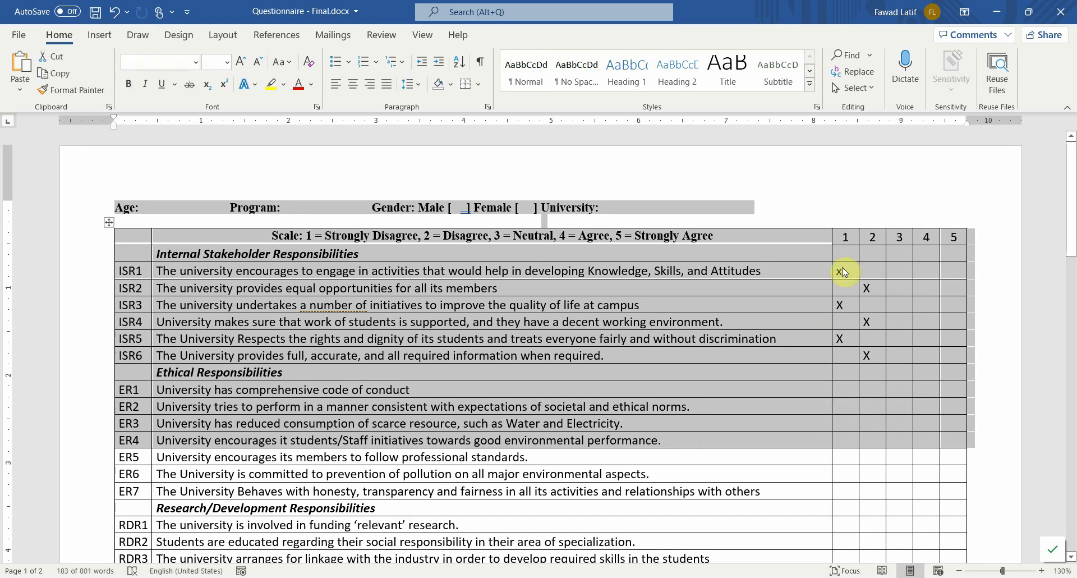
pyautogui.click(843, 272)
pyautogui.moveTo(840, 257); pyautogui.dragTo(888, 354)
pyautogui.press('Delete')
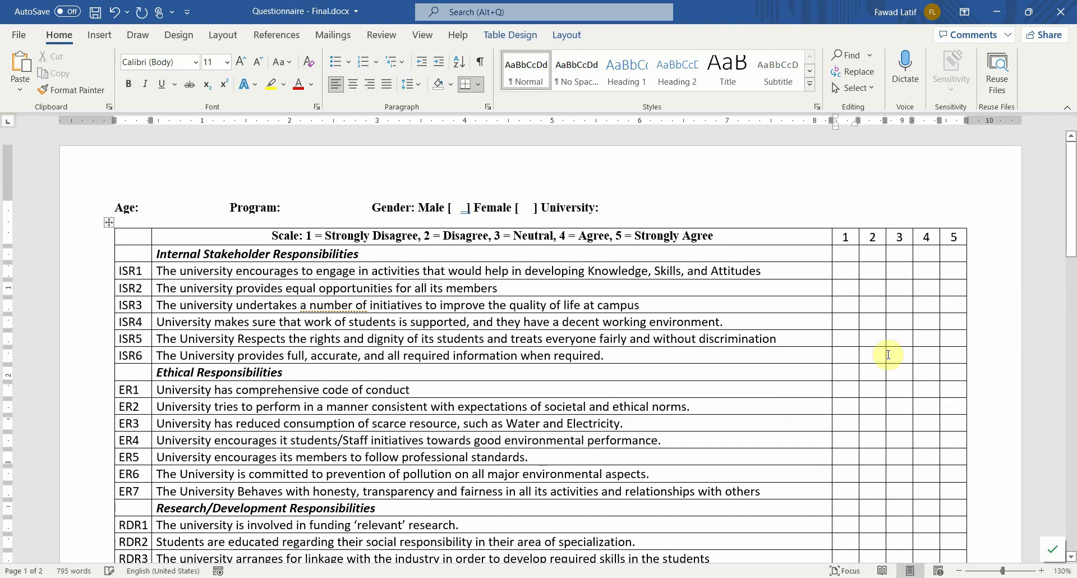
# - Examine the questionnaire's demographic line and the Internal Stakeholder Responsibilities heading with its items ISR1 to ISR6
pyautogui.click(126, 205)
pyautogui.moveTo(126, 205); pyautogui.dragTo(648, 205)
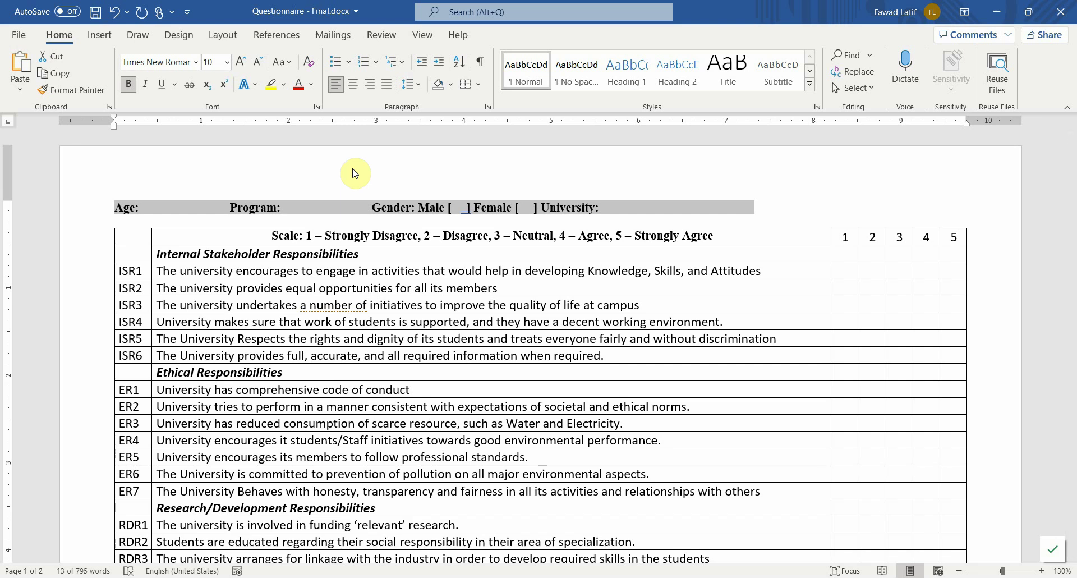
pyautogui.click(166, 253)
pyautogui.moveTo(165, 254); pyautogui.dragTo(318, 257)
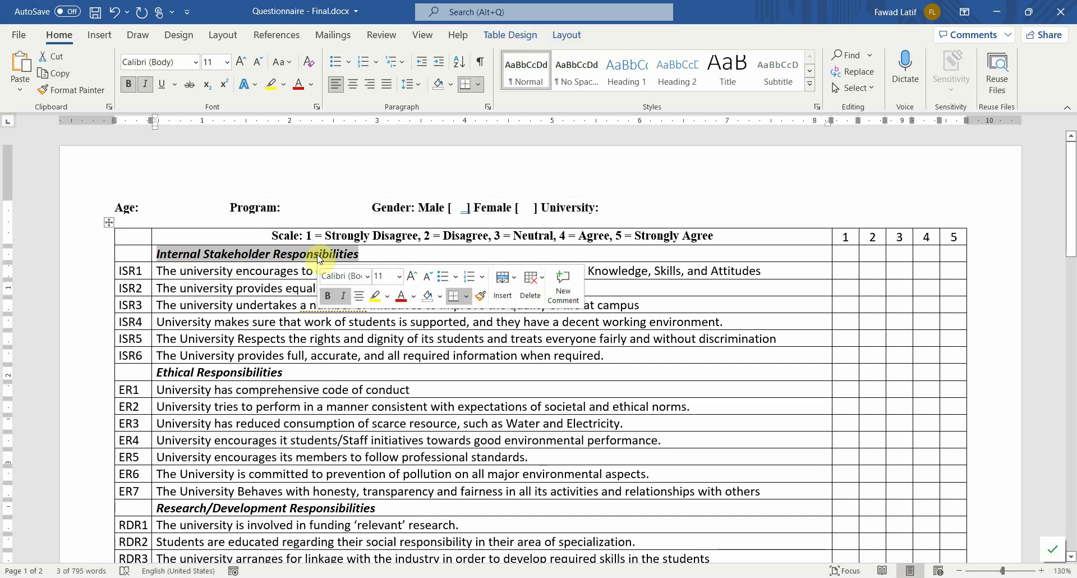
pyautogui.moveTo(277, 272); pyautogui.dragTo(298, 358)
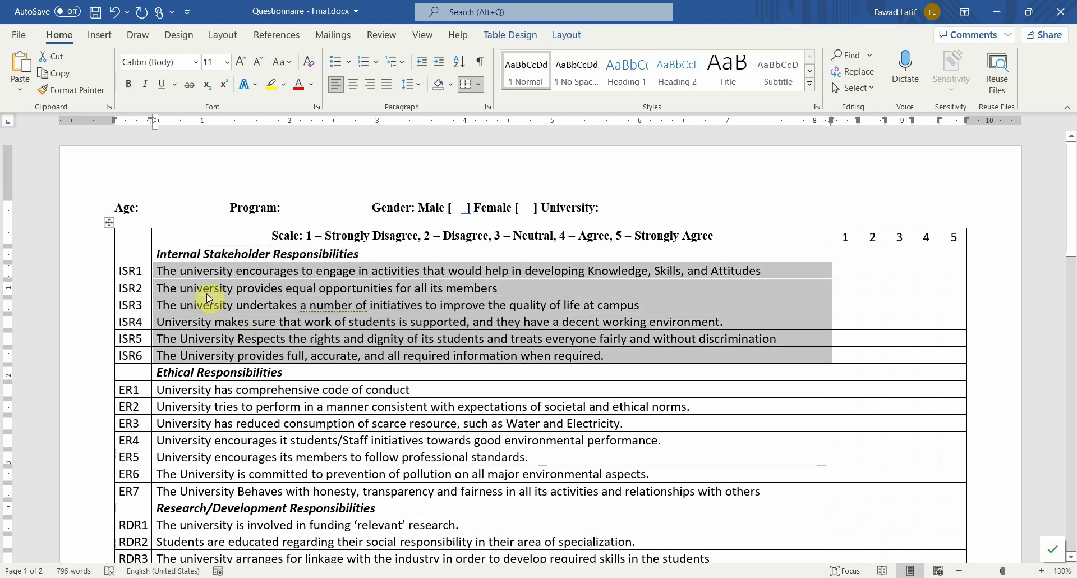
pyautogui.moveTo(170, 256); pyautogui.dragTo(258, 356)
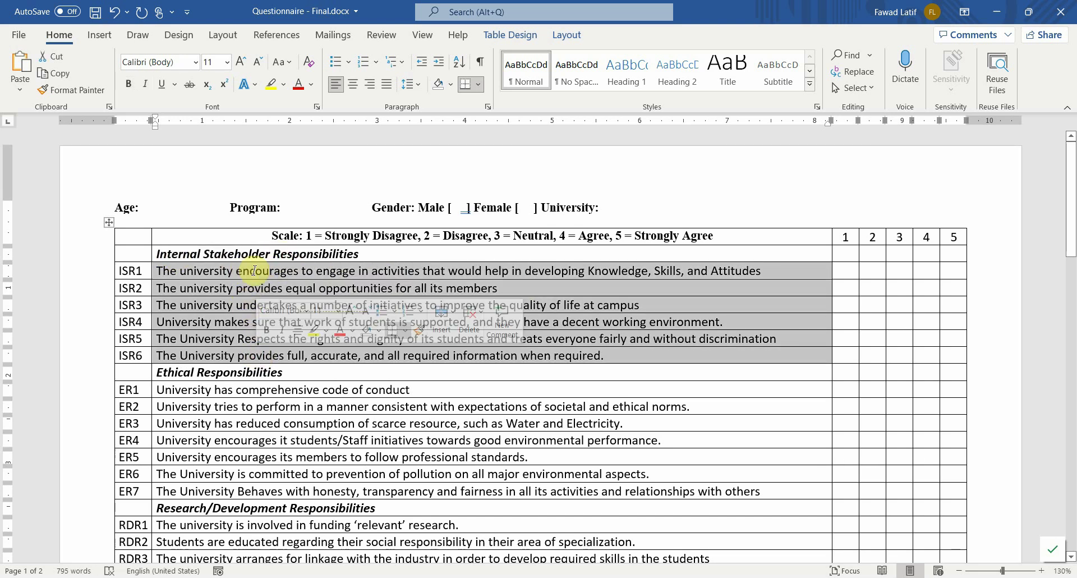
pyautogui.moveTo(241, 250); pyautogui.dragTo(313, 254)
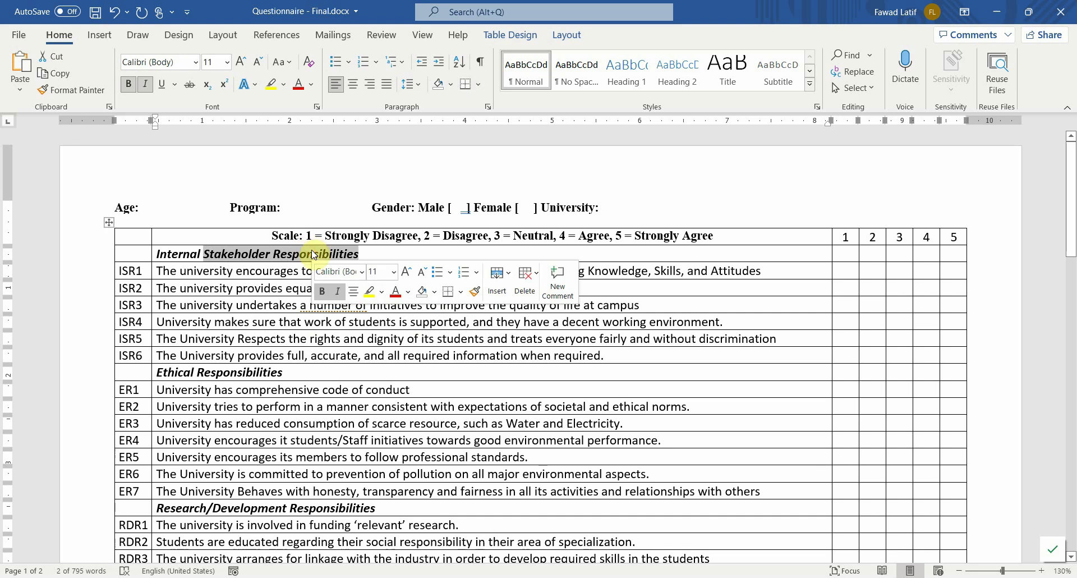
pyautogui.click(268, 271)
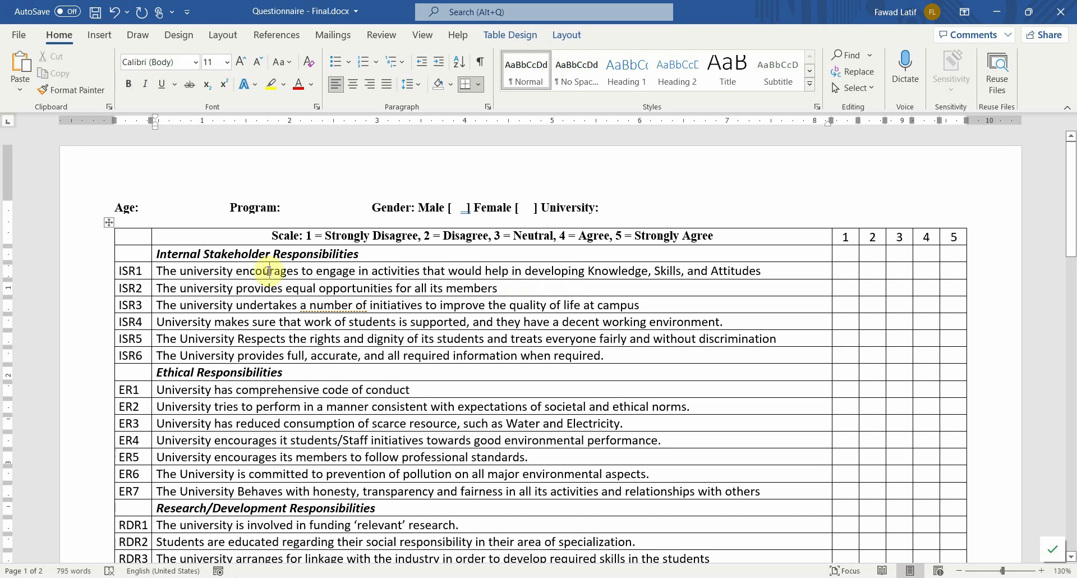
pyautogui.hotkey('shift', 'Down')
pyautogui.hotkey('shift', 'Down')
pyautogui.hotkey('shift', 'Down')
pyautogui.hotkey('shift', 'Down')
pyautogui.hotkey('shift', 'Down')
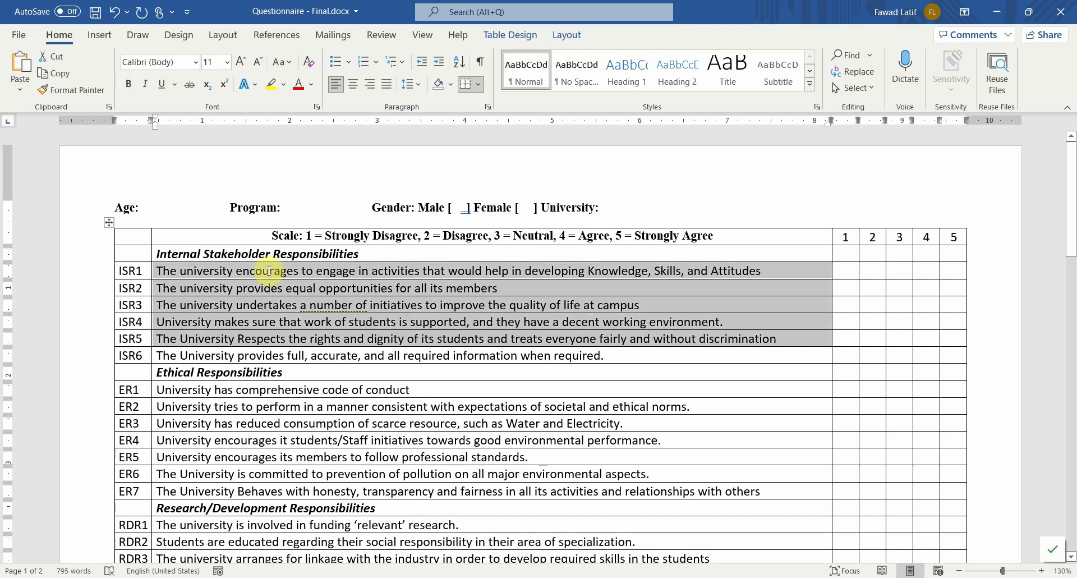
pyautogui.click(231, 251)
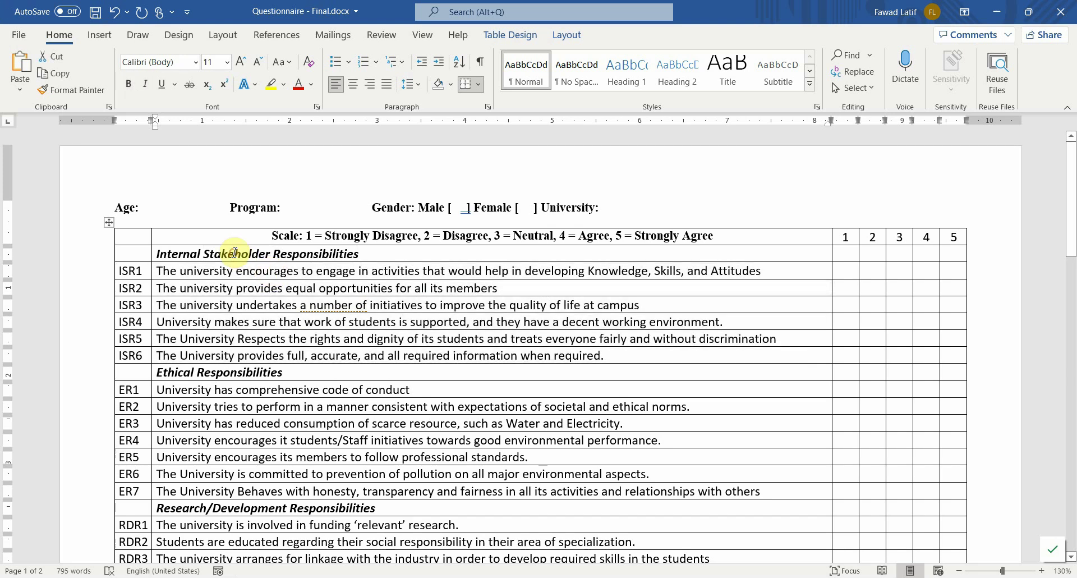
pyautogui.moveTo(169, 250); pyautogui.dragTo(257, 357)
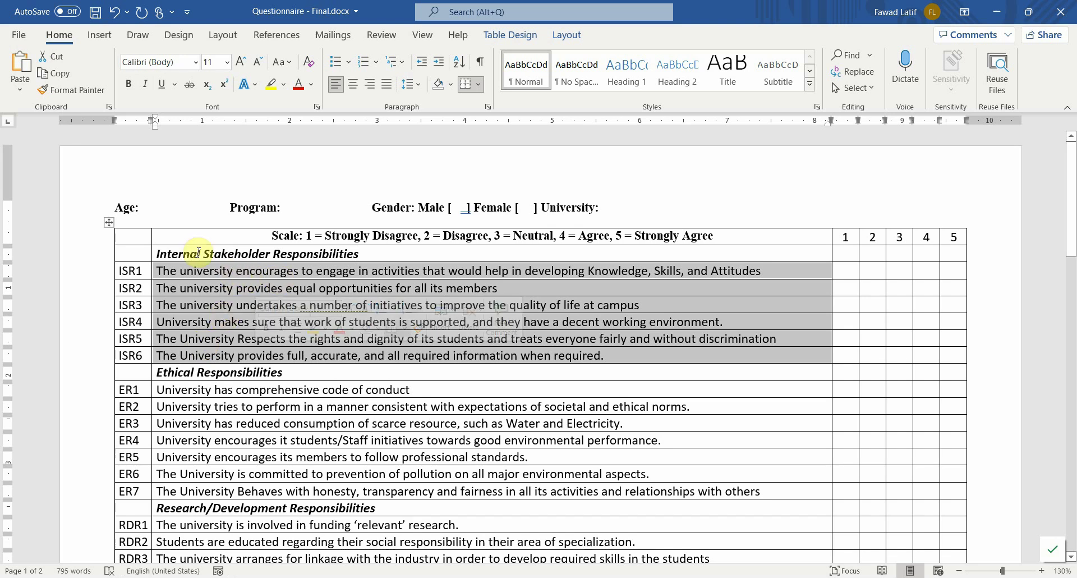
pyautogui.moveTo(159, 254); pyautogui.dragTo(332, 256)
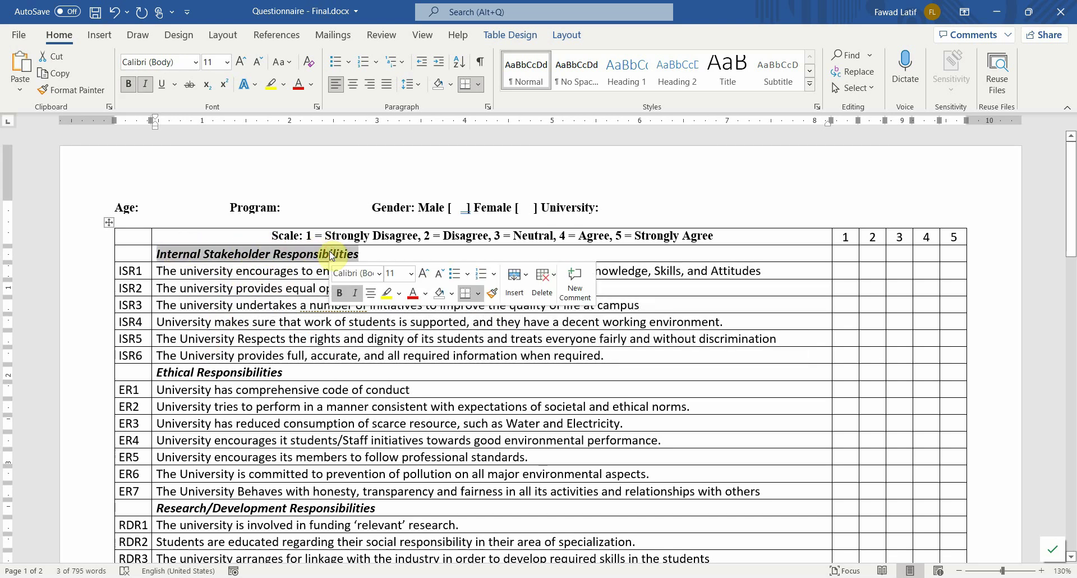
# - Examine the five answer cells of ISR1 against the scale legend from Strongly Disagree to Strongly Agree
pyautogui.click(954, 271)
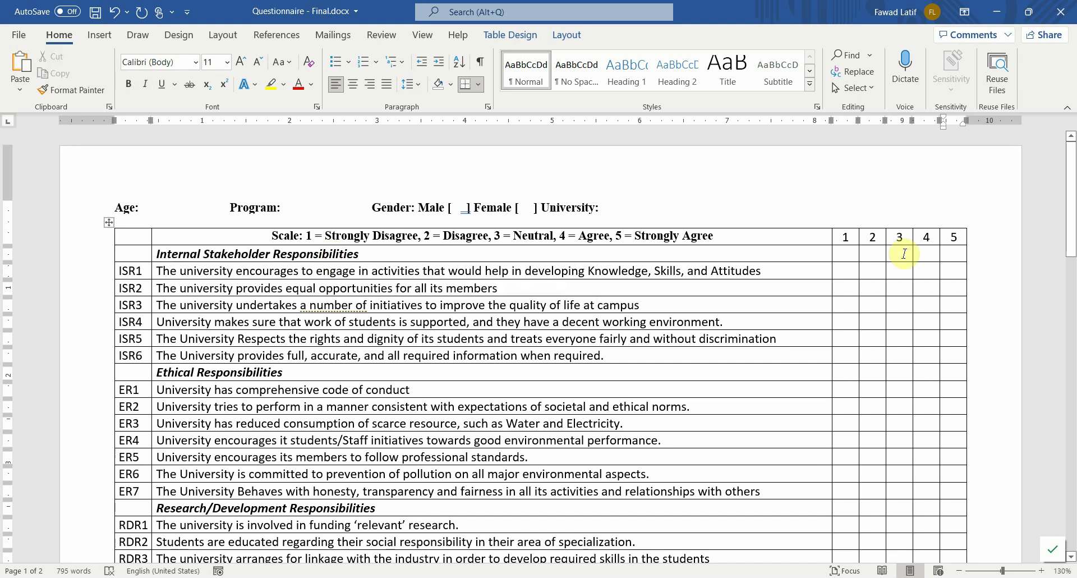
pyautogui.moveTo(583, 271); pyautogui.dragTo(817, 270)
pyautogui.click(836, 272)
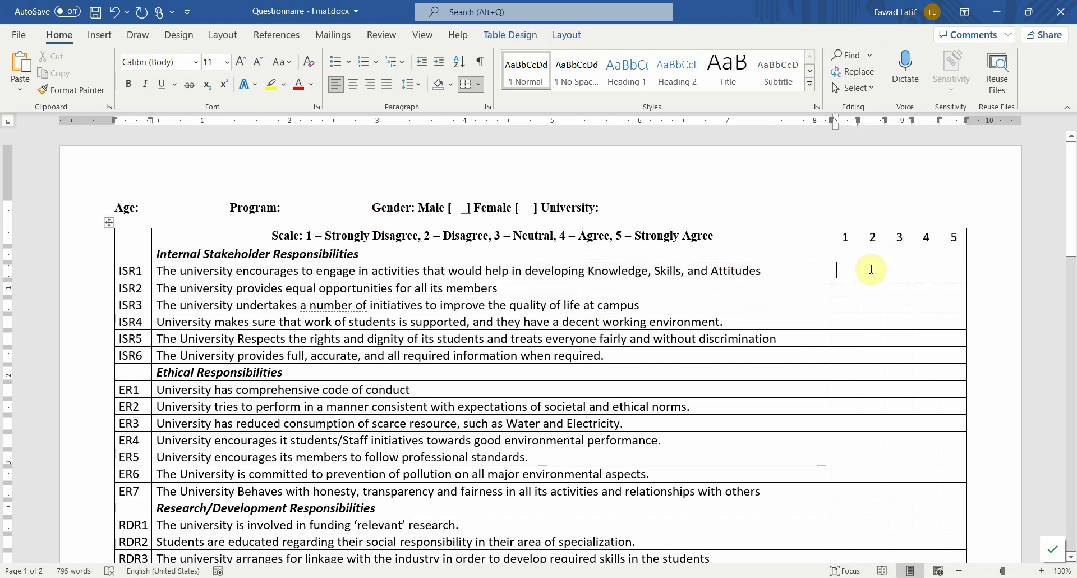
pyautogui.click(906, 272)
pyautogui.click(954, 270)
pyautogui.click(839, 269)
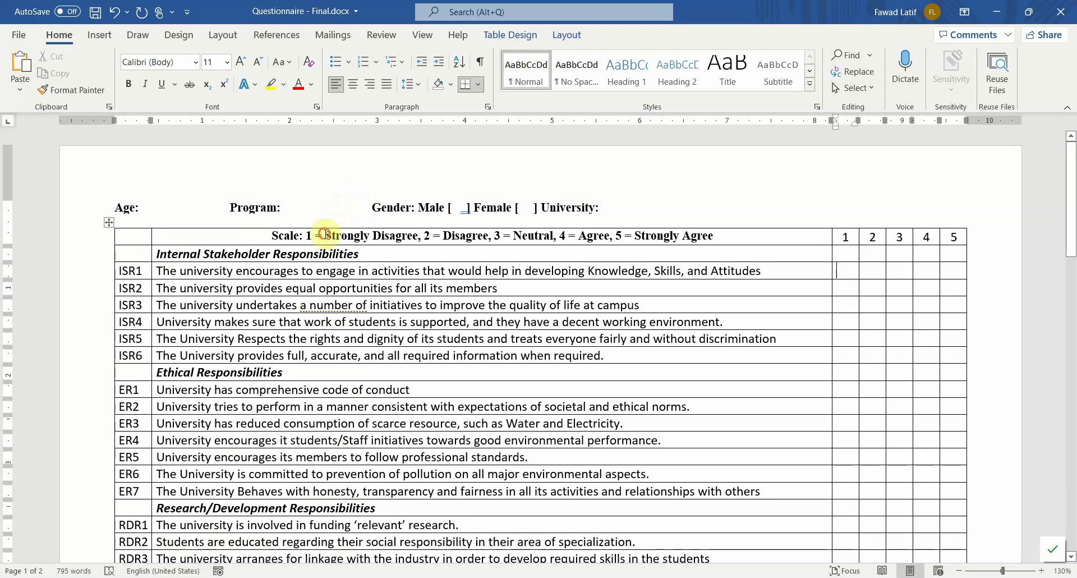
pyautogui.moveTo(325, 236); pyautogui.dragTo(418, 235)
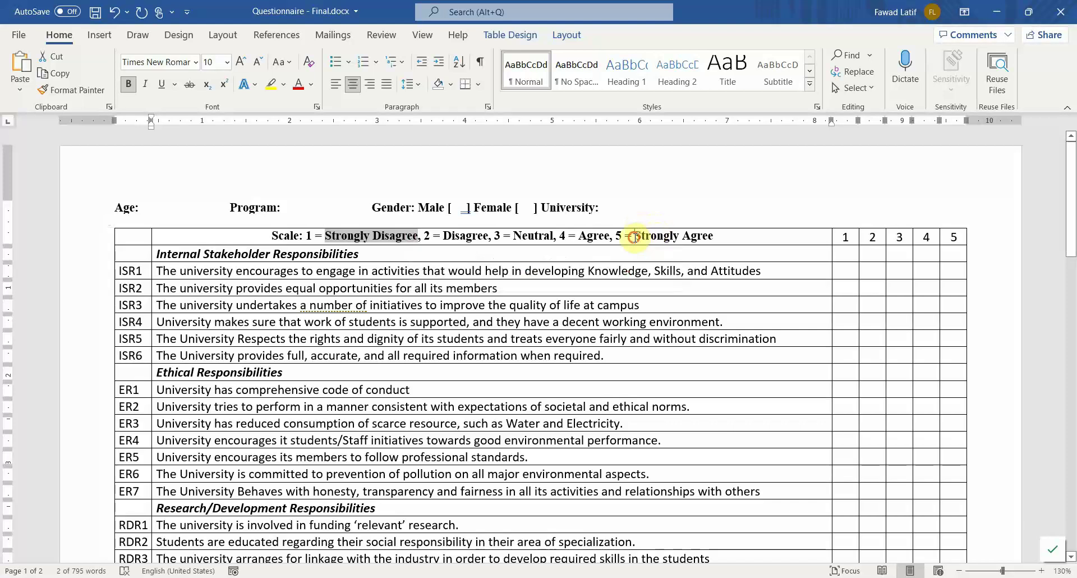
pyautogui.moveTo(634, 235); pyautogui.dragTo(713, 235)
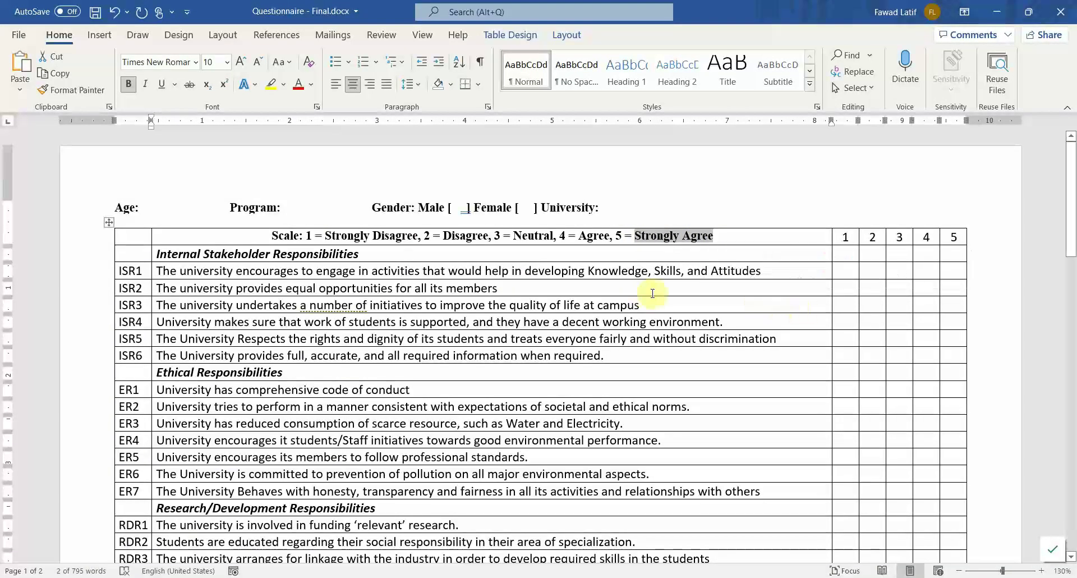
pyautogui.click(637, 272)
pyautogui.moveTo(844, 269)
pyautogui.mouseDown()
pyautogui.moveTo(971, 270)
pyautogui.moveTo(956, 271)
pyautogui.mouseUp()
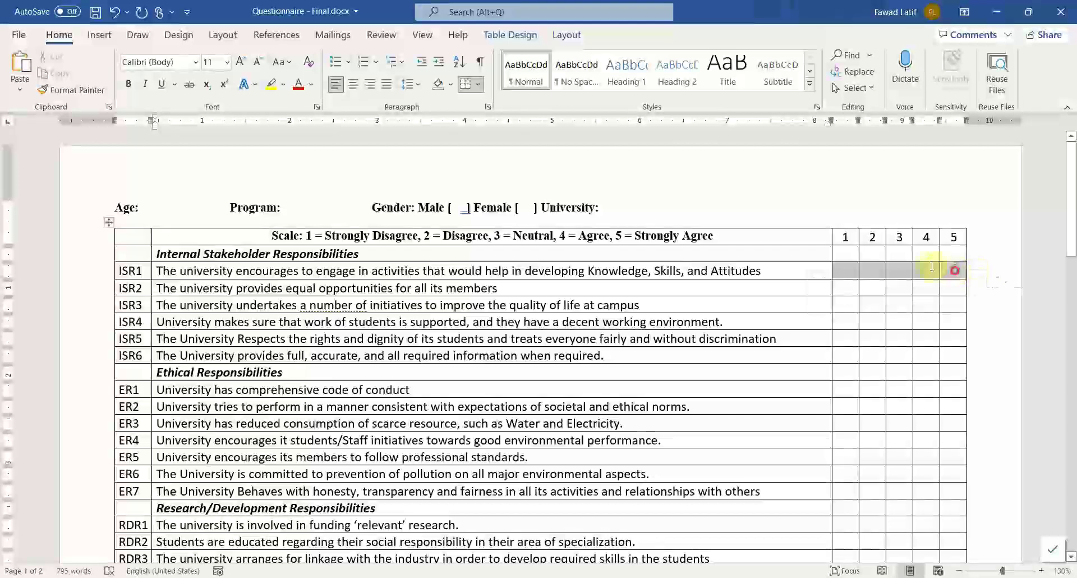
# - Mark the answer to ISR1 with an X under 1
pyautogui.click(851, 269)
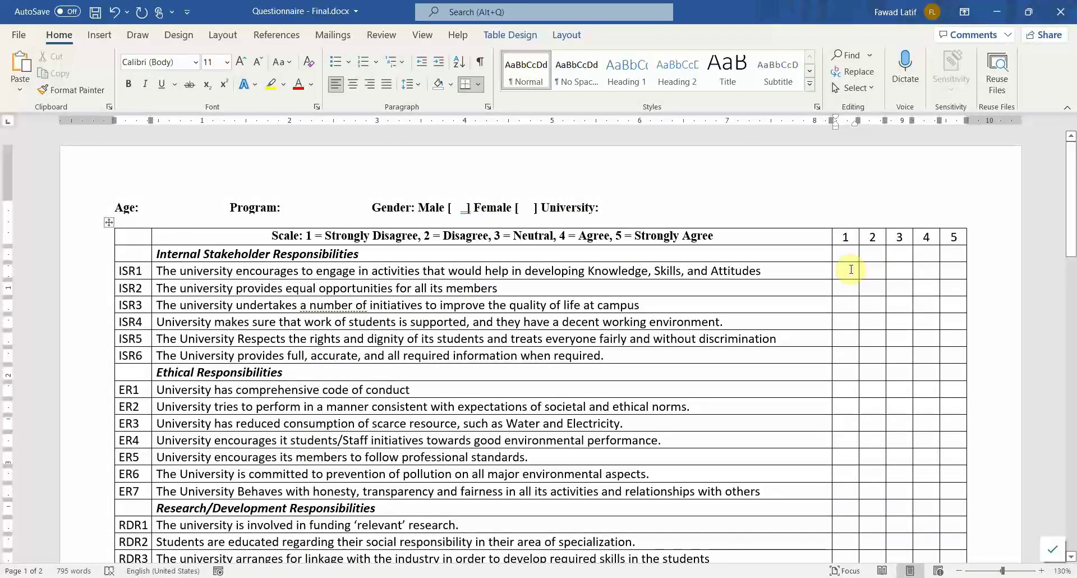
pyautogui.write('X')
pyautogui.hotkey('shift', 'Right')
pyautogui.hotkey('shift', 'Right')
pyautogui.hotkey('shift', 'Right')
pyautogui.hotkey('shift', 'Right')
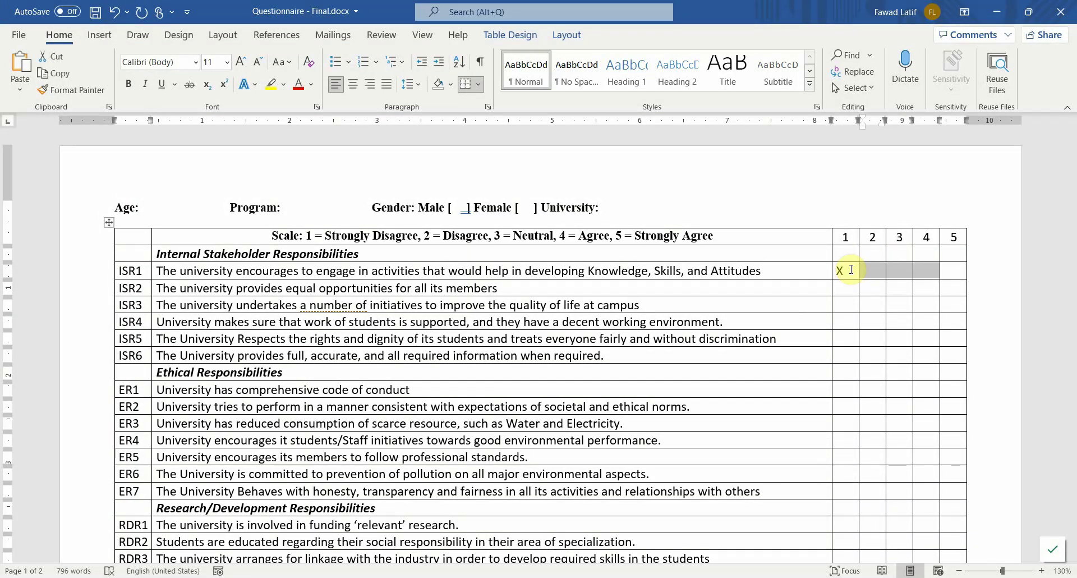
pyautogui.press('Left')
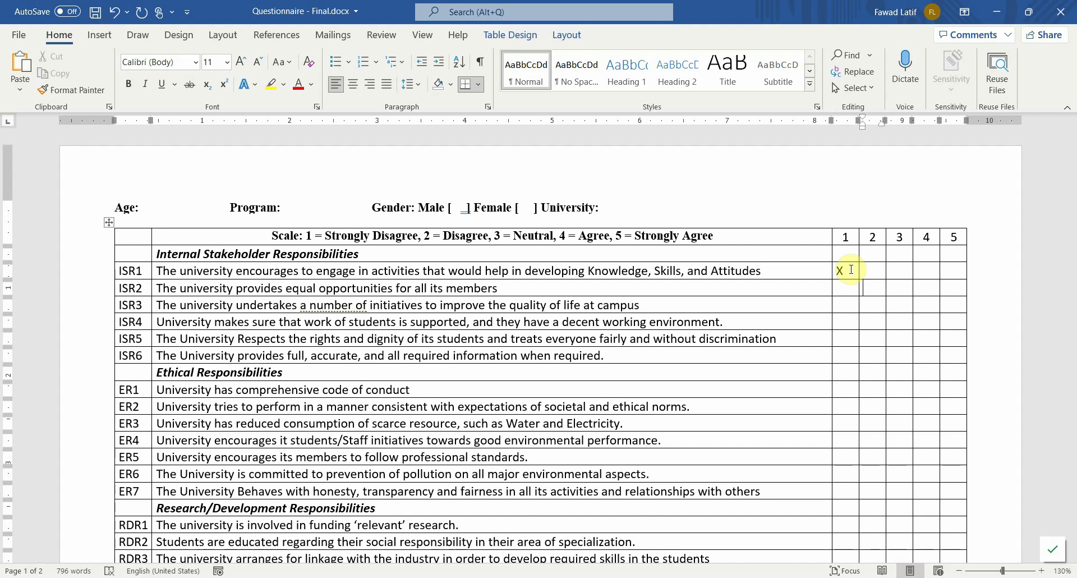
# - Mark the answers to ISR2 through ISR6 with an X under 2
pyautogui.press('Down')
pyautogui.write('X')
pyautogui.press('Down')
pyautogui.write('X')
pyautogui.press('Down')
pyautogui.write('X')
pyautogui.press('Down')
pyautogui.write('X')
pyautogui.press('Down')
pyautogui.write('X')
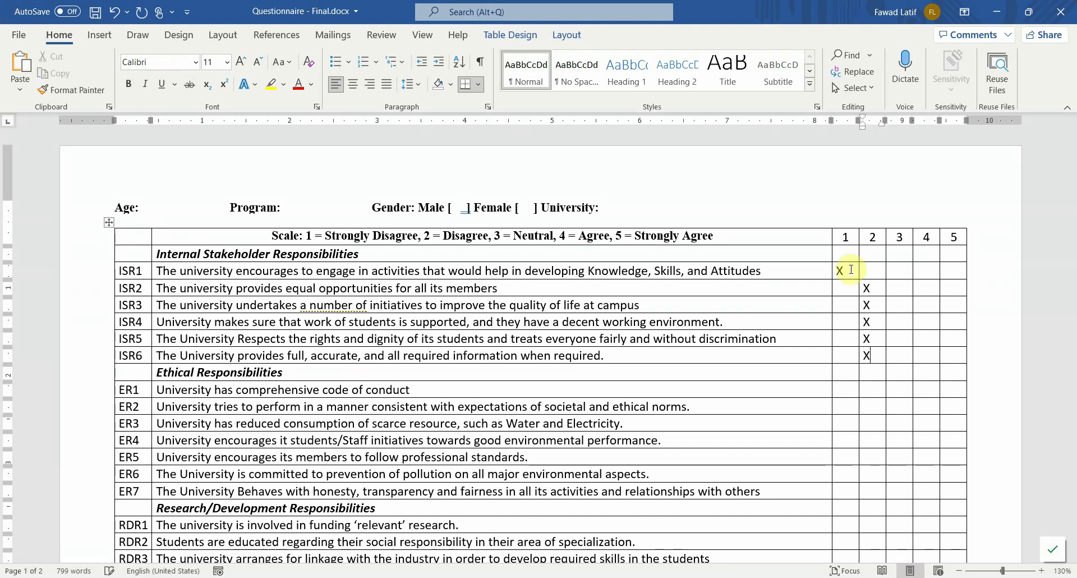
# - Examine how the item codes ISR1 and ER1 relate to their section headings in the questionnaire
pyautogui.click(465, 271)
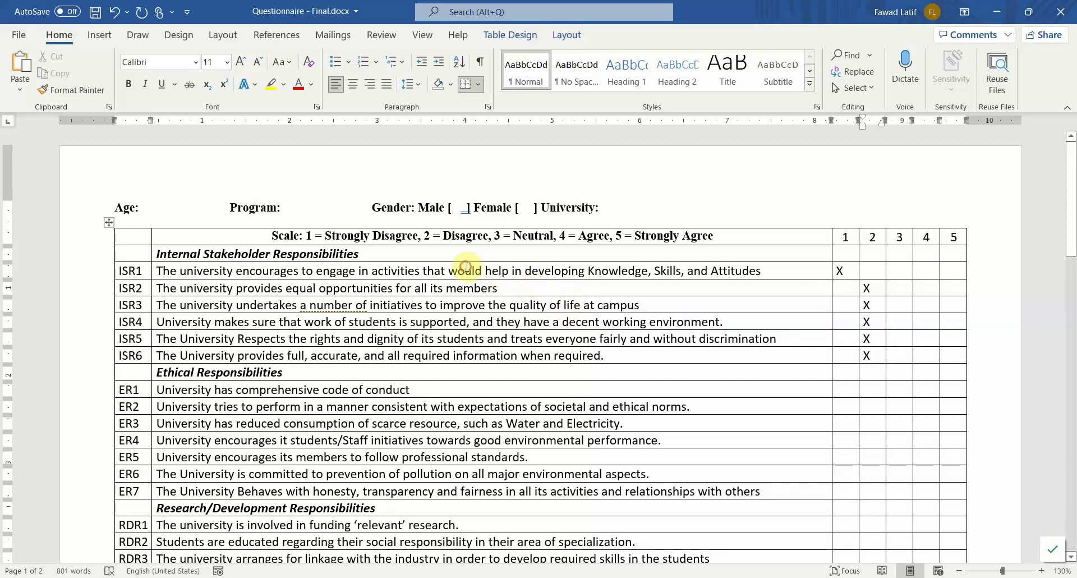
pyautogui.moveTo(372, 252); pyautogui.dragTo(201, 252)
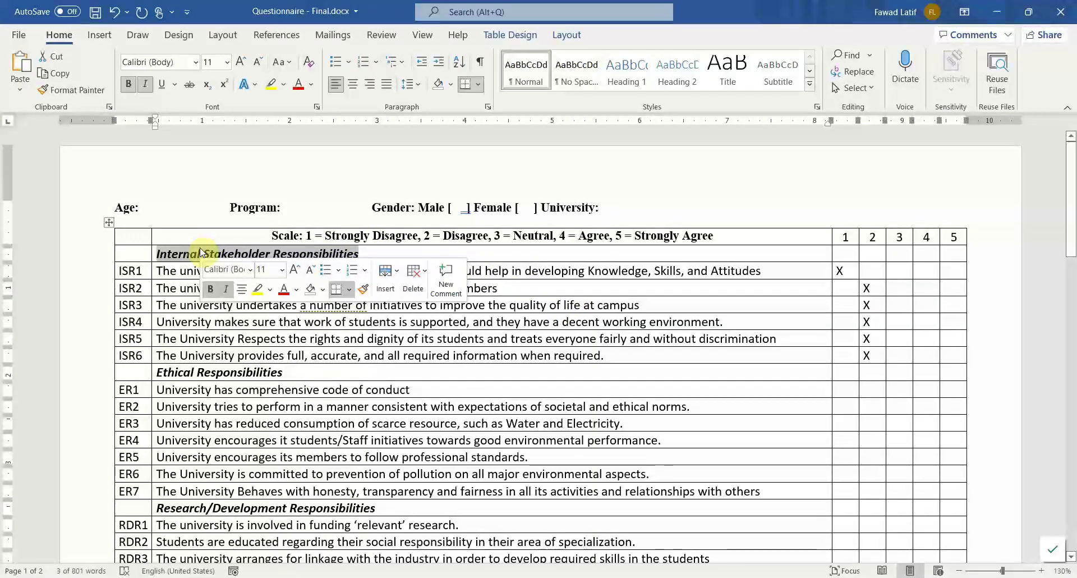
pyautogui.click(147, 273)
pyautogui.doubleClick(147, 273)
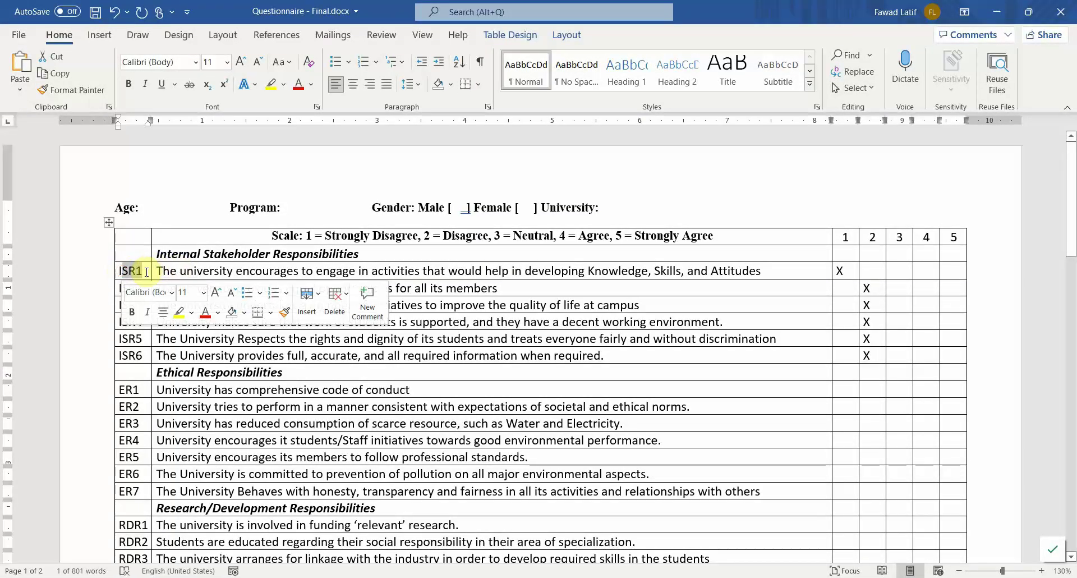
pyautogui.click(223, 258)
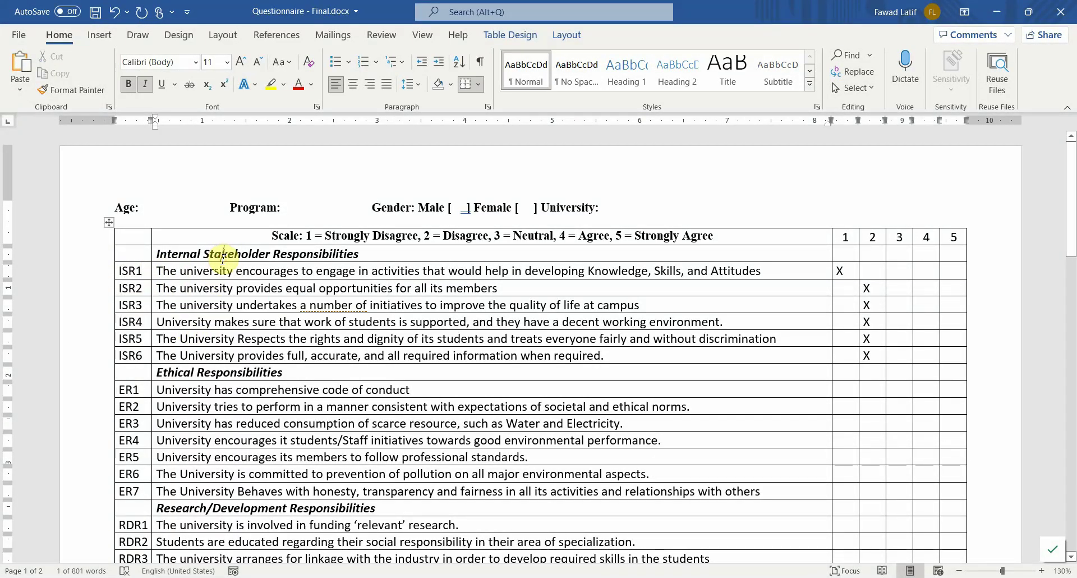
pyautogui.doubleClick(143, 394)
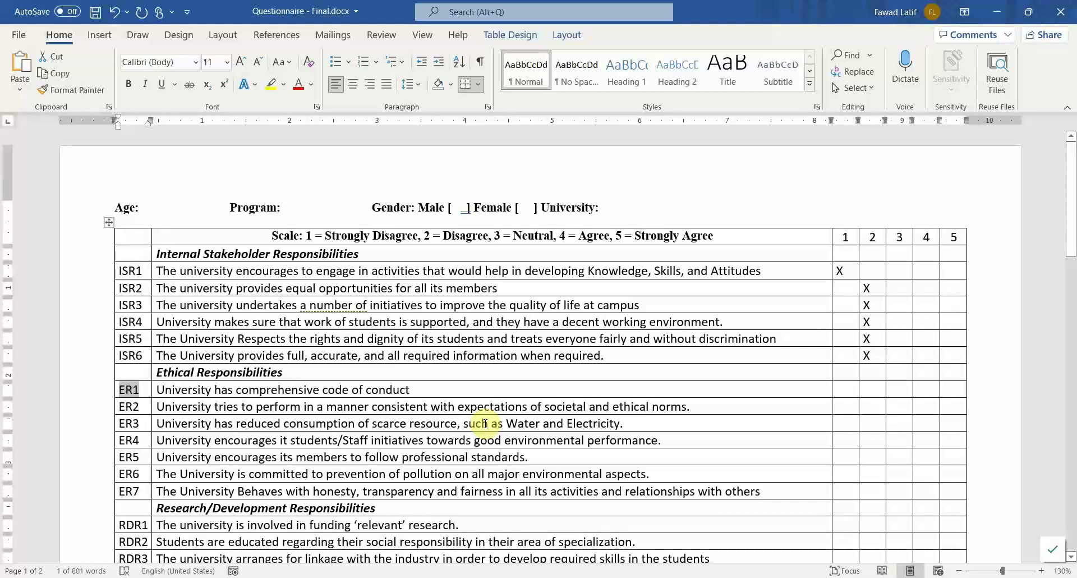
# - Switch to the SPSS Data Editor and define four variables named Age, Gender, Education and University
pyautogui.click(727, 242)
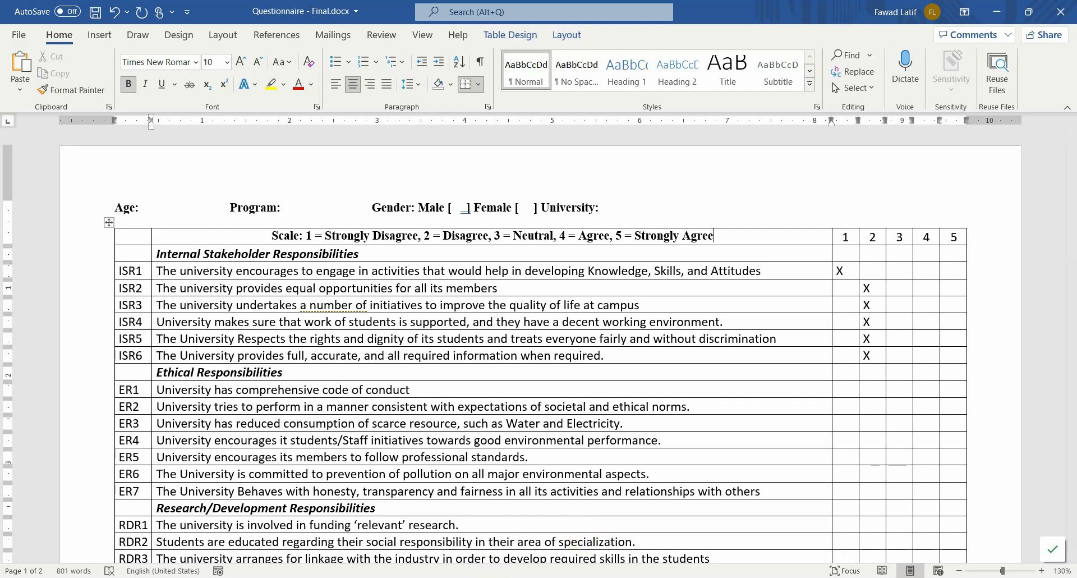
pyautogui.moveTo(499, 572)
pyautogui.click(566, 533)
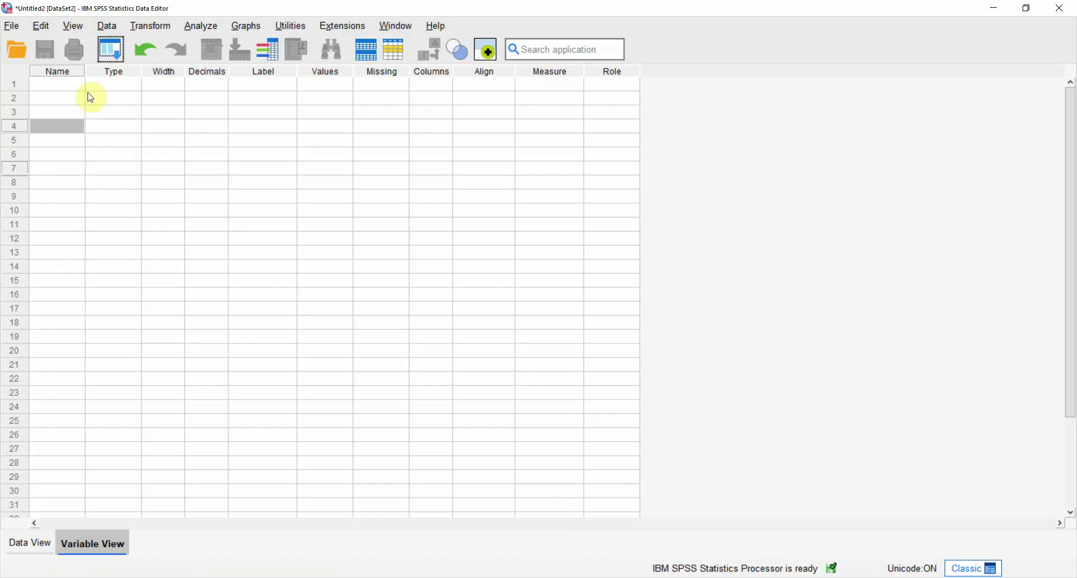
pyautogui.click(54, 85)
pyautogui.write('Age')
pyautogui.press('Return')
pyautogui.write('Gender')
pyautogui.press('Return')
pyautogui.write('Education')
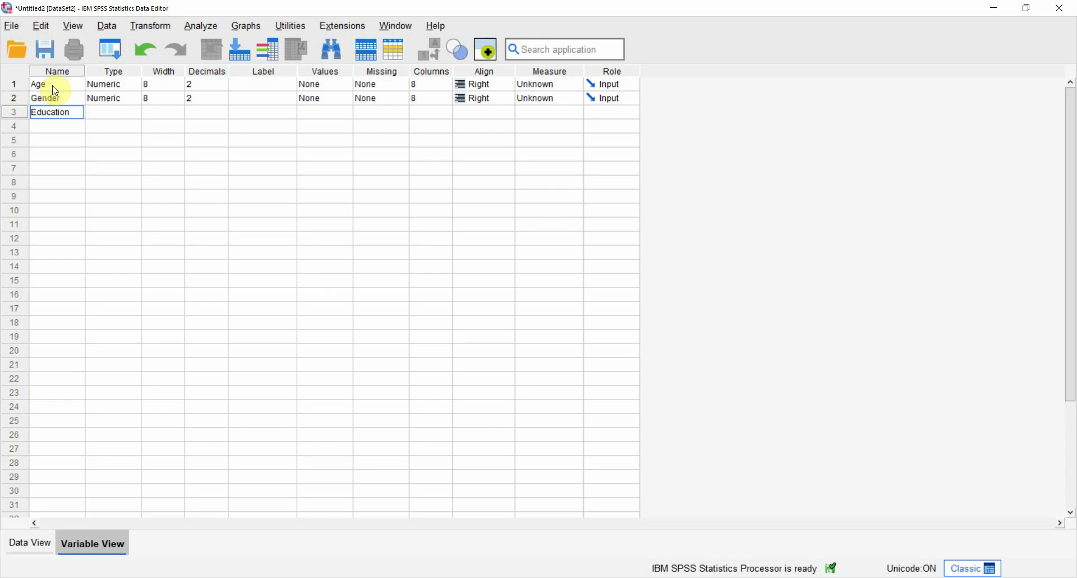
pyautogui.press('Return')
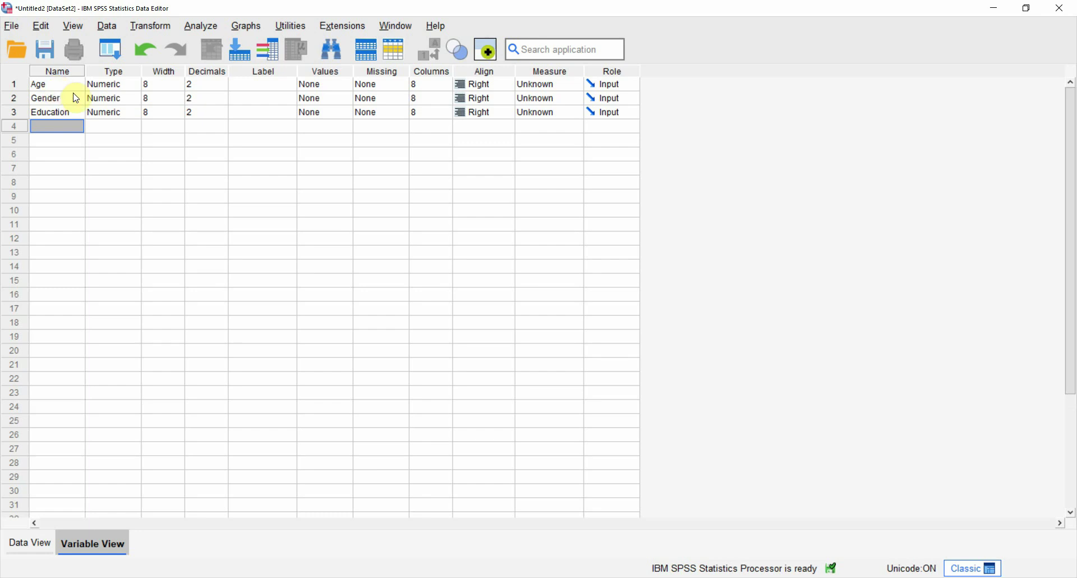
pyautogui.write('University')
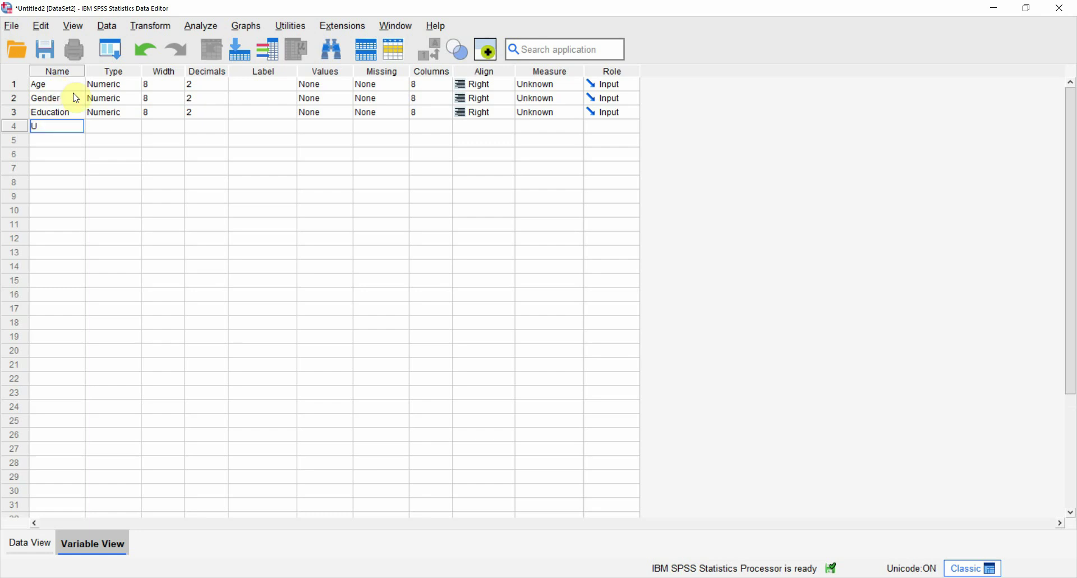
pyautogui.press('Return')
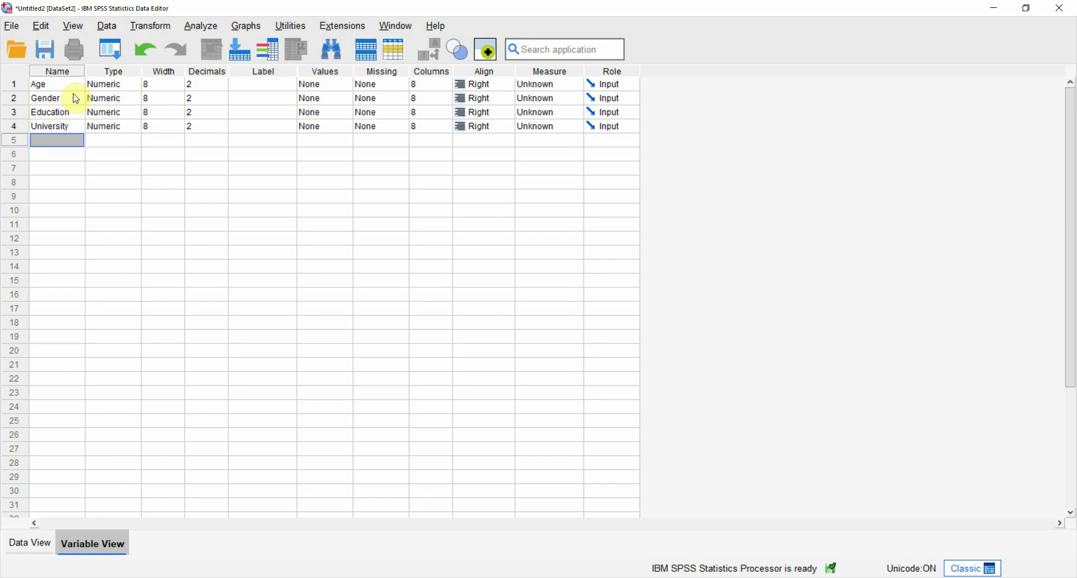
# - Examine the name of the Age variable and the type settings of Age, Gender, Education and University
pyautogui.click(43, 87)
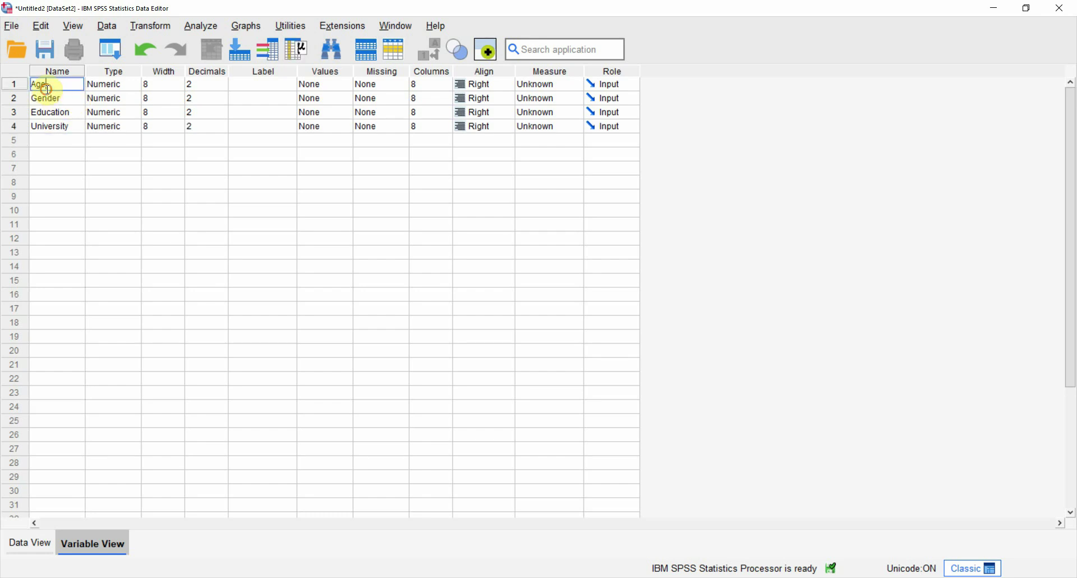
pyautogui.click(115, 88)
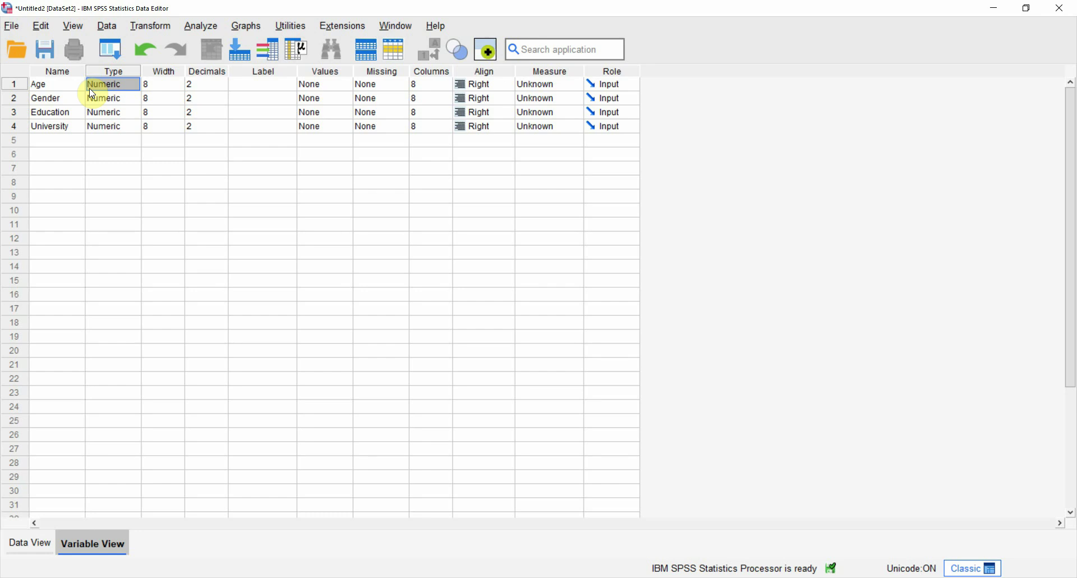
pyautogui.click(120, 89)
pyautogui.click(55, 86)
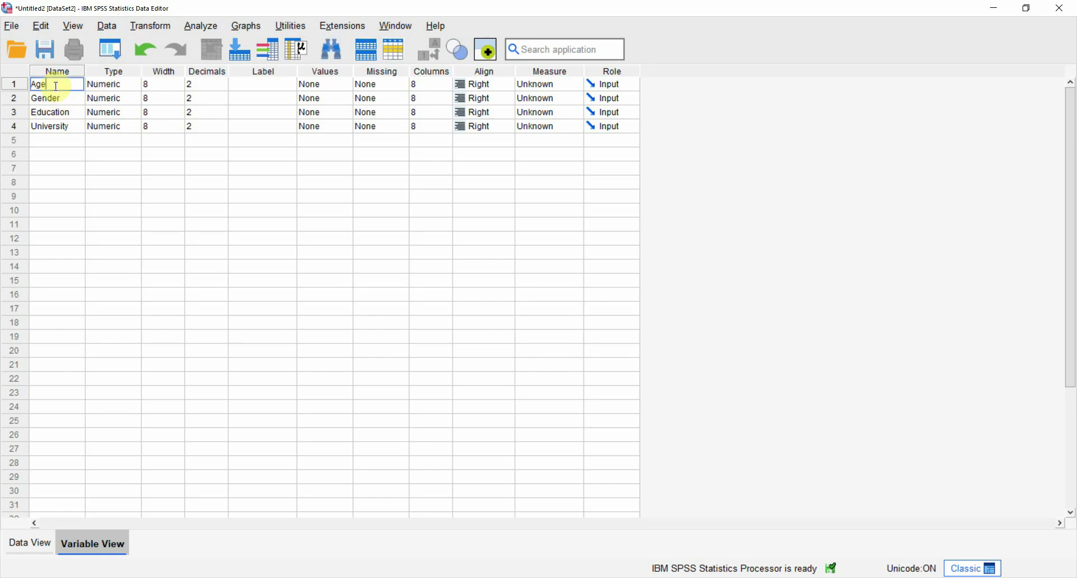
pyautogui.click(96, 100)
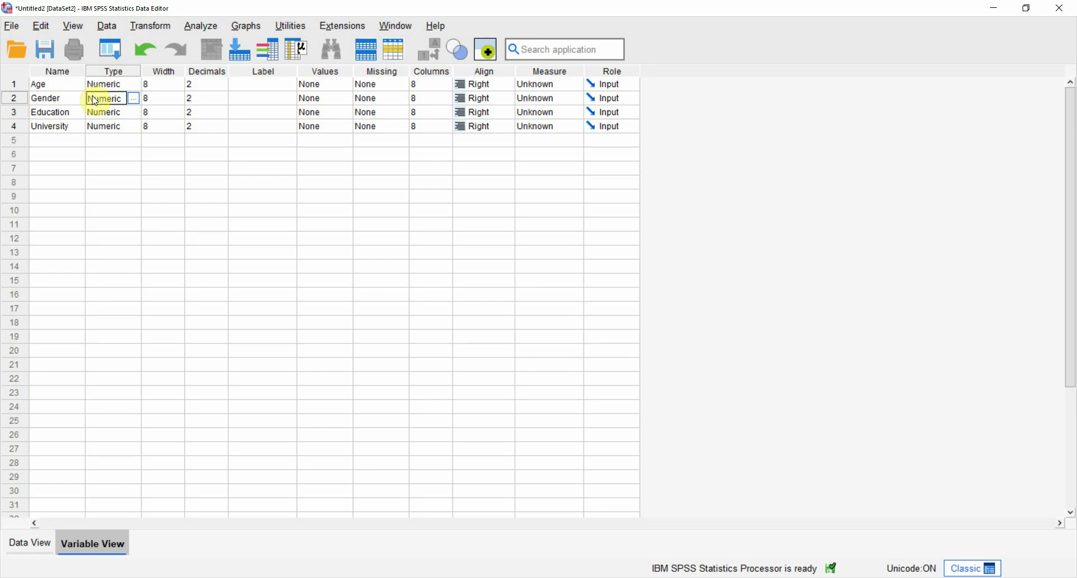
pyautogui.click(116, 114)
pyautogui.click(106, 128)
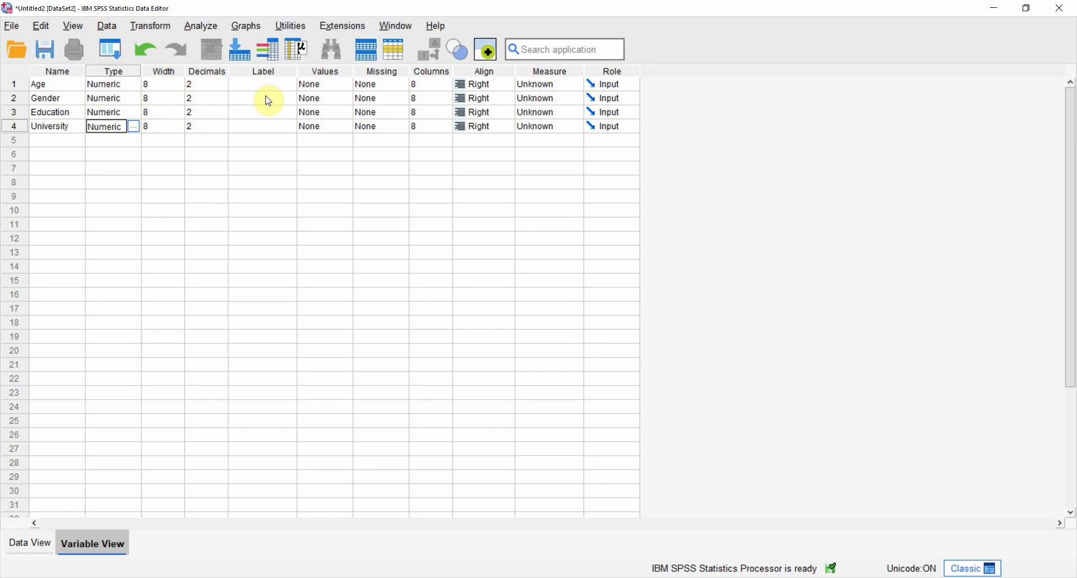
# - Open the value labels of the Gender variable and define value 1 as Male
pyautogui.click(345, 106)
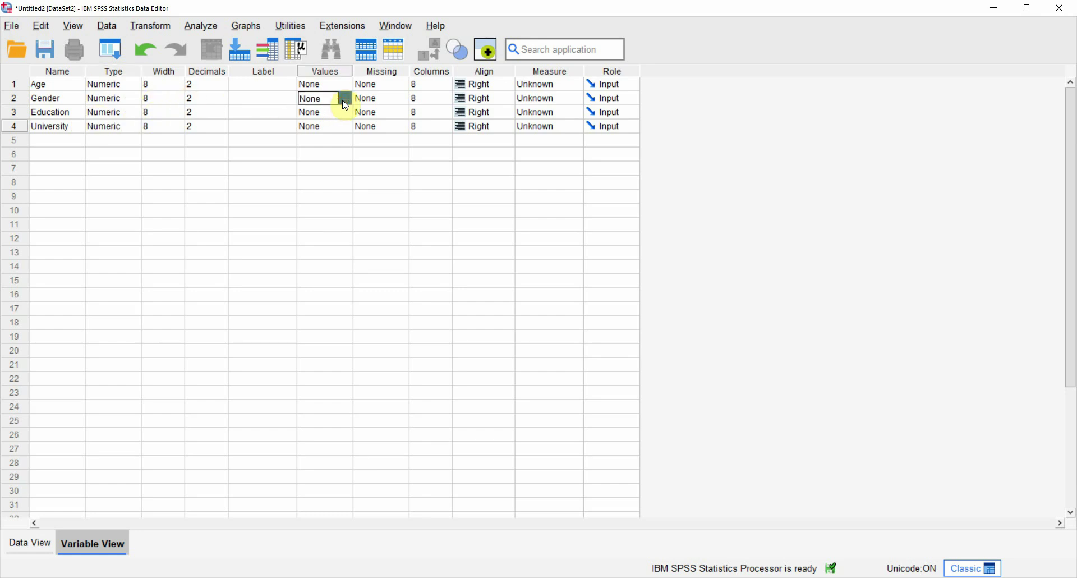
pyautogui.click(345, 102)
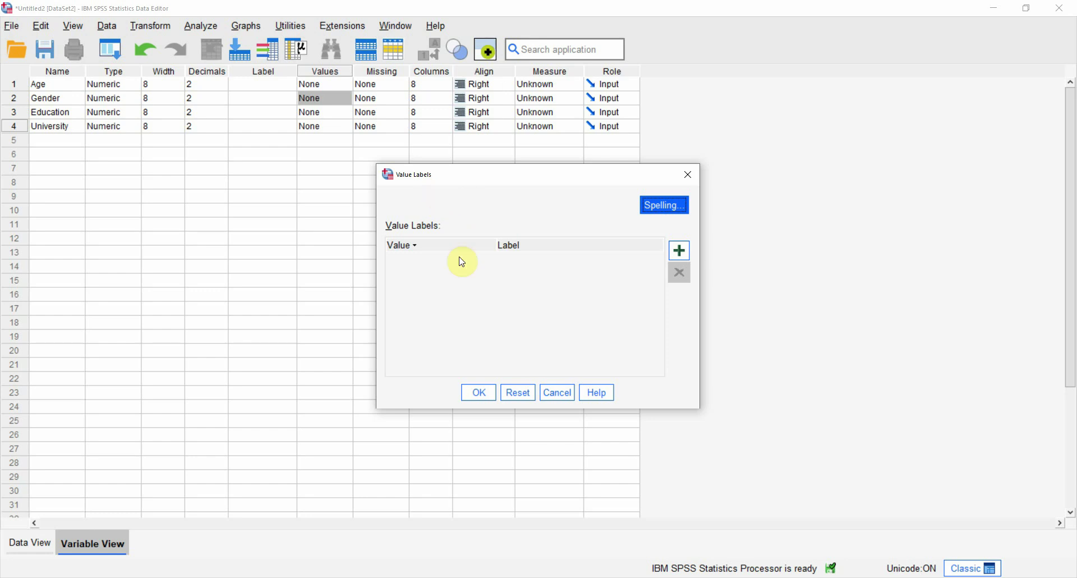
pyautogui.click(679, 250)
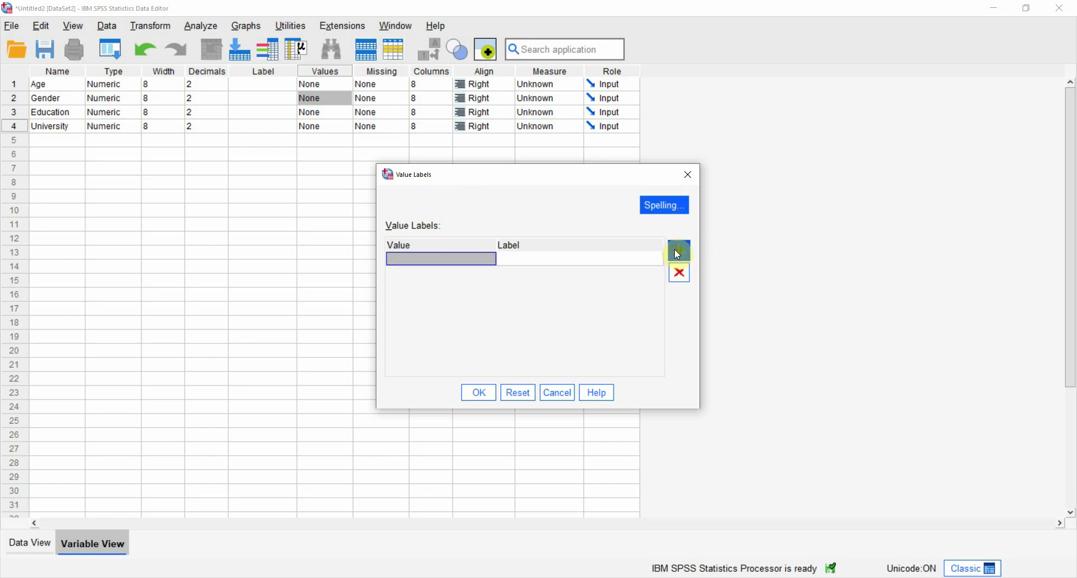
pyautogui.click(429, 260)
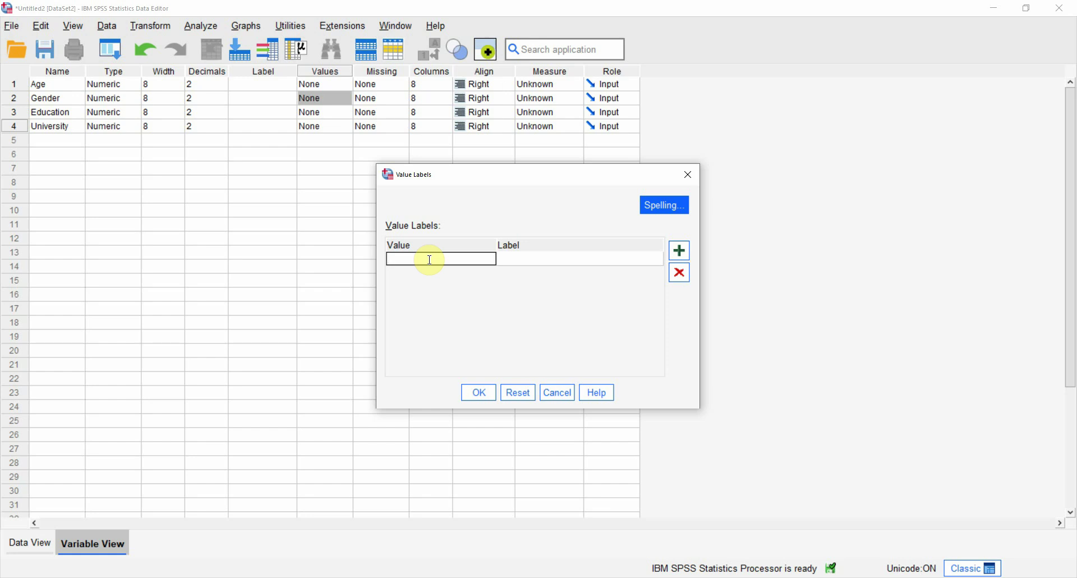
pyautogui.write('1')
pyautogui.click(539, 262)
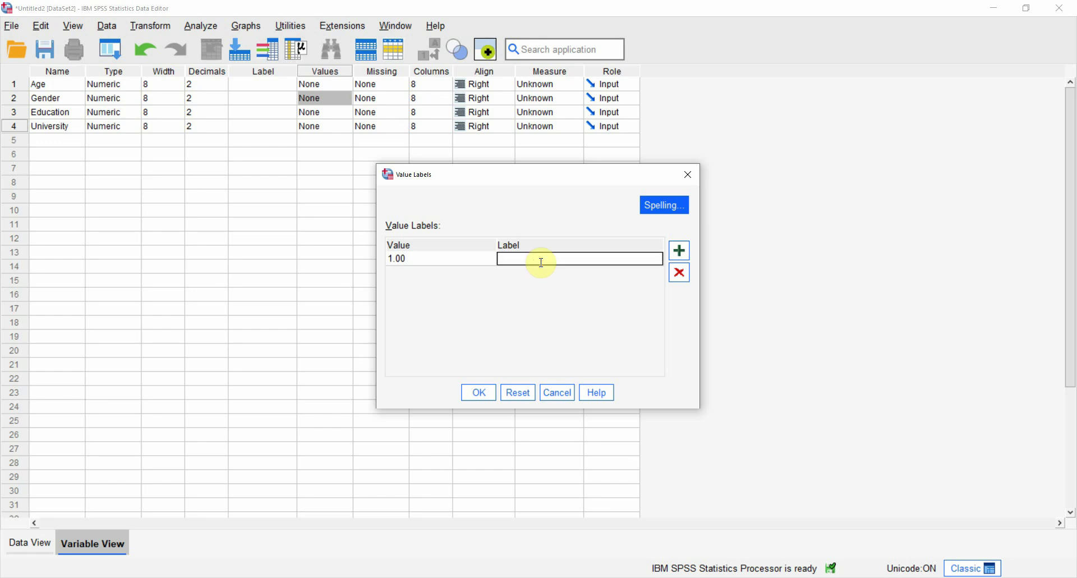
pyautogui.write('Male')
pyautogui.press('BackSpace')
pyautogui.press('BackSpace')
pyautogui.press('BackSpace')
pyautogui.write('ale')
pyautogui.press('Return')
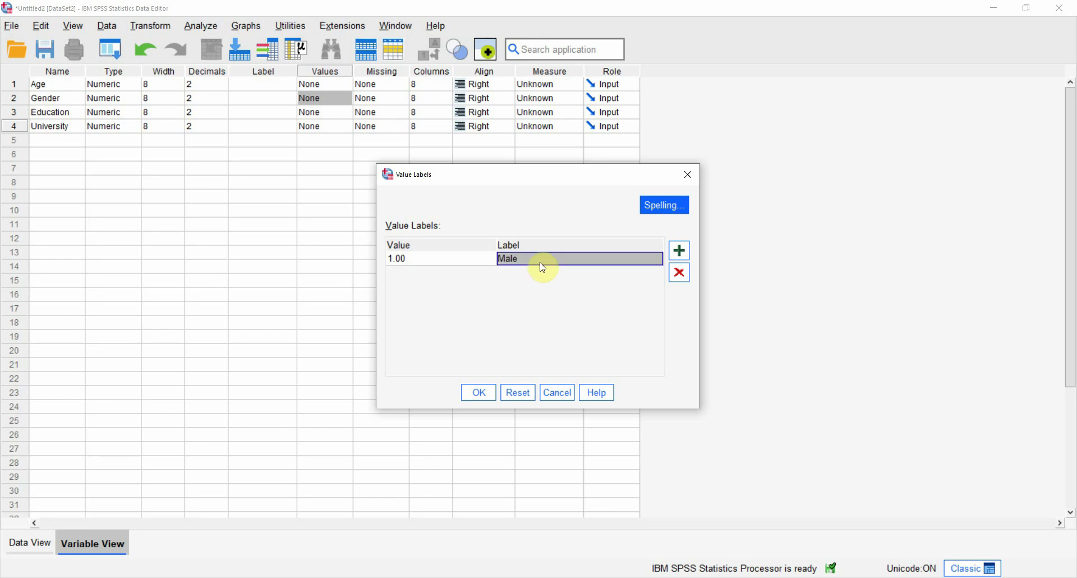
# - Define value 2 as Female for the Gender variable and apply the value labels
pyautogui.click(679, 250)
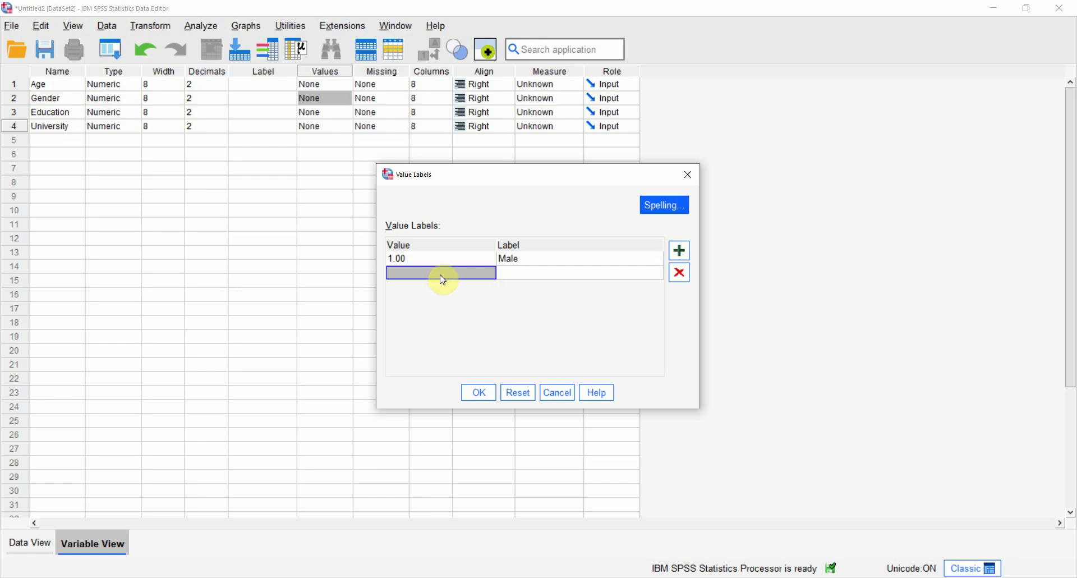
pyautogui.click(440, 274)
pyautogui.write('2')
pyautogui.click(520, 273)
pyautogui.write('Fe')
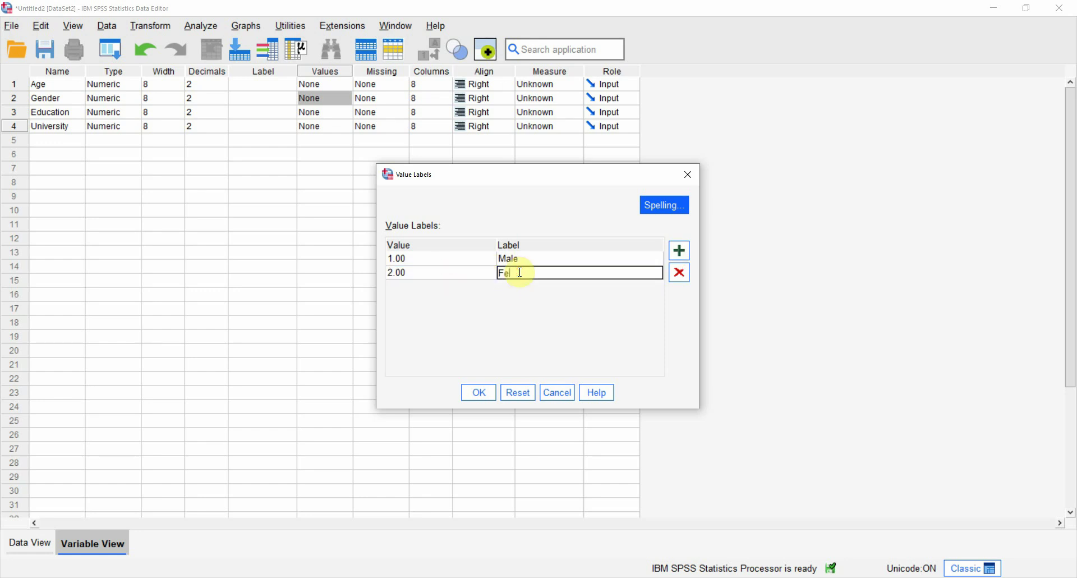
pyautogui.write('male')
pyautogui.click(479, 392)
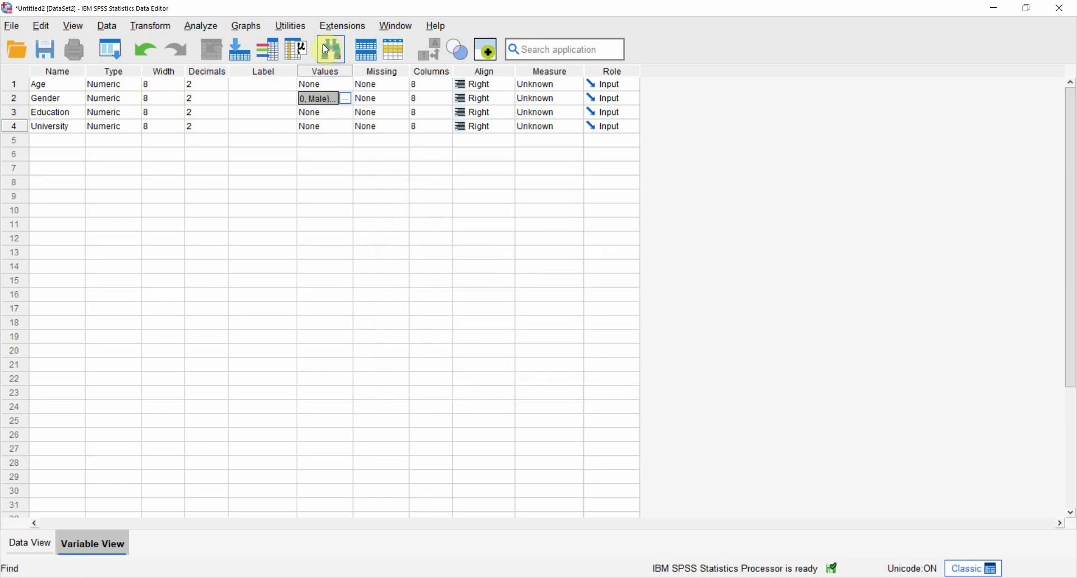
# - Open the value labels of the Age variable and define value 1 as 21-30
pyautogui.click(343, 84)
pyautogui.click(347, 85)
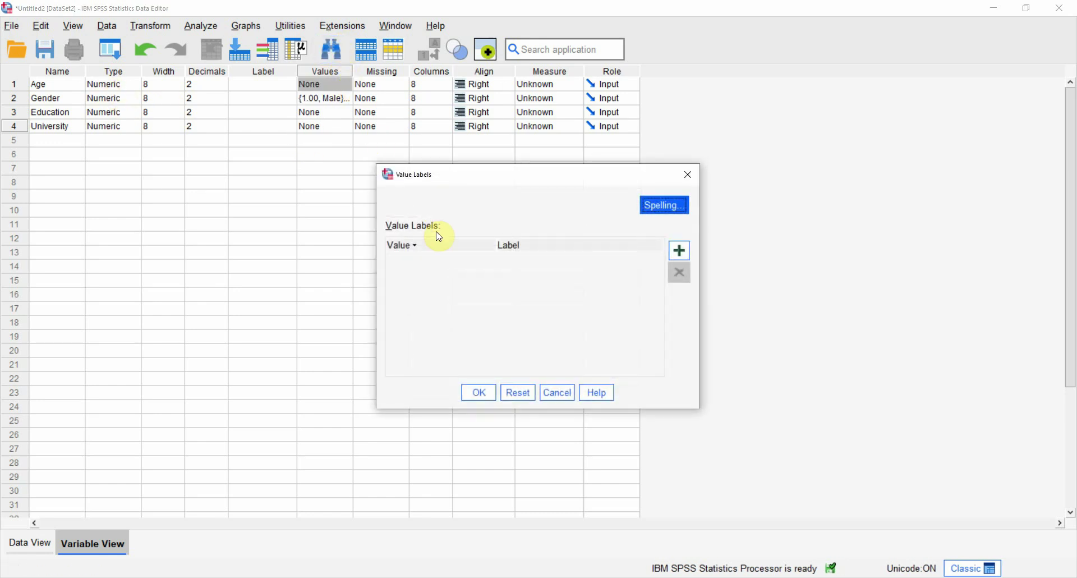
pyautogui.click(678, 250)
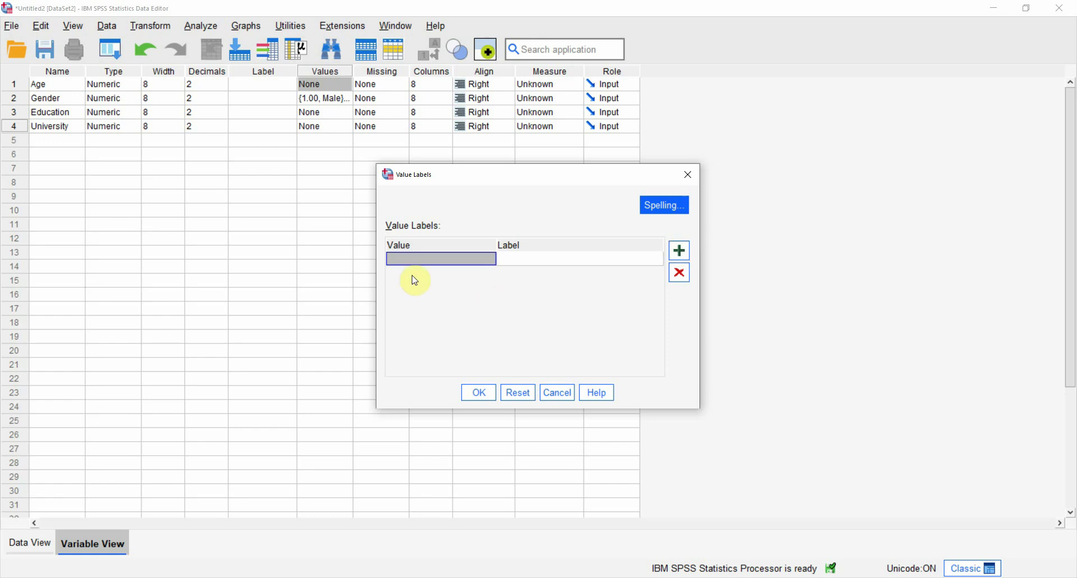
pyautogui.click(412, 259)
pyautogui.write('1')
pyautogui.click(512, 260)
pyautogui.click(514, 260)
pyautogui.write('21-')
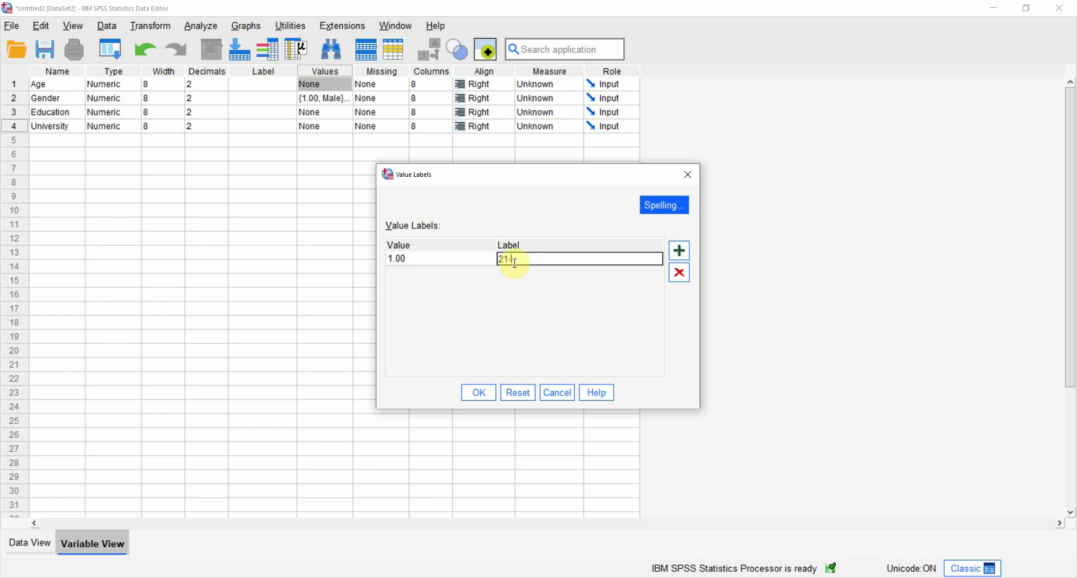
pyautogui.write('30')
# - Define value 2 as 31-40 for the Age variable and apply the value labels
pyautogui.click(679, 251)
pyautogui.click(448, 274)
pyautogui.write('2')
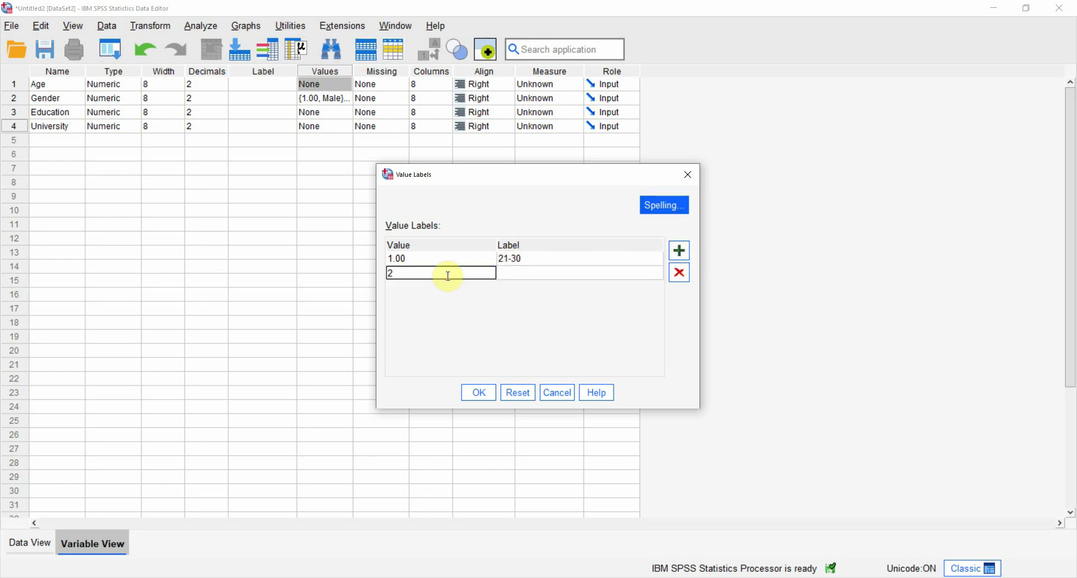
pyautogui.click(521, 272)
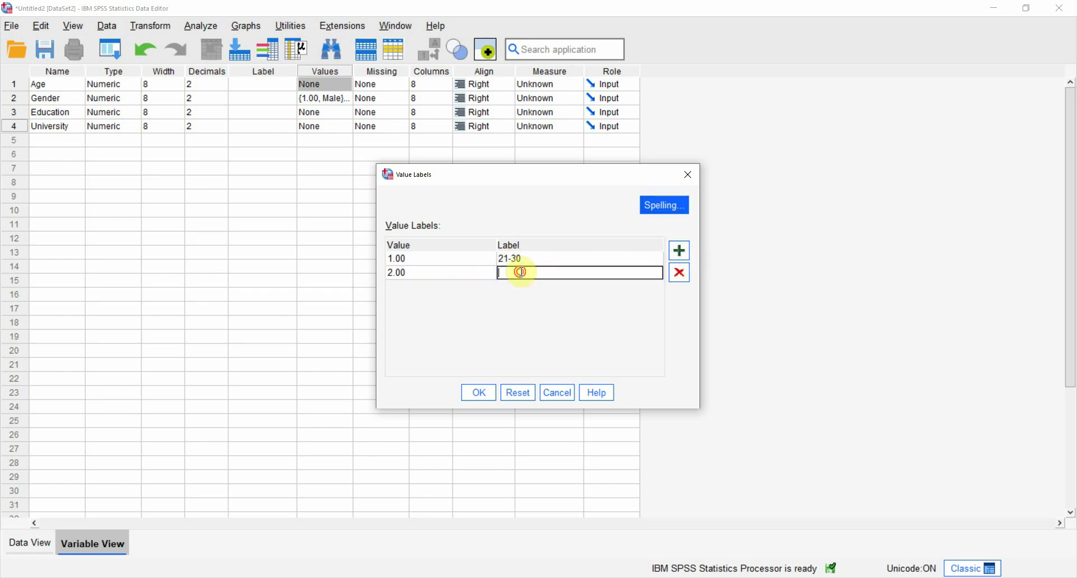
pyautogui.write('31-40')
pyautogui.click(678, 250)
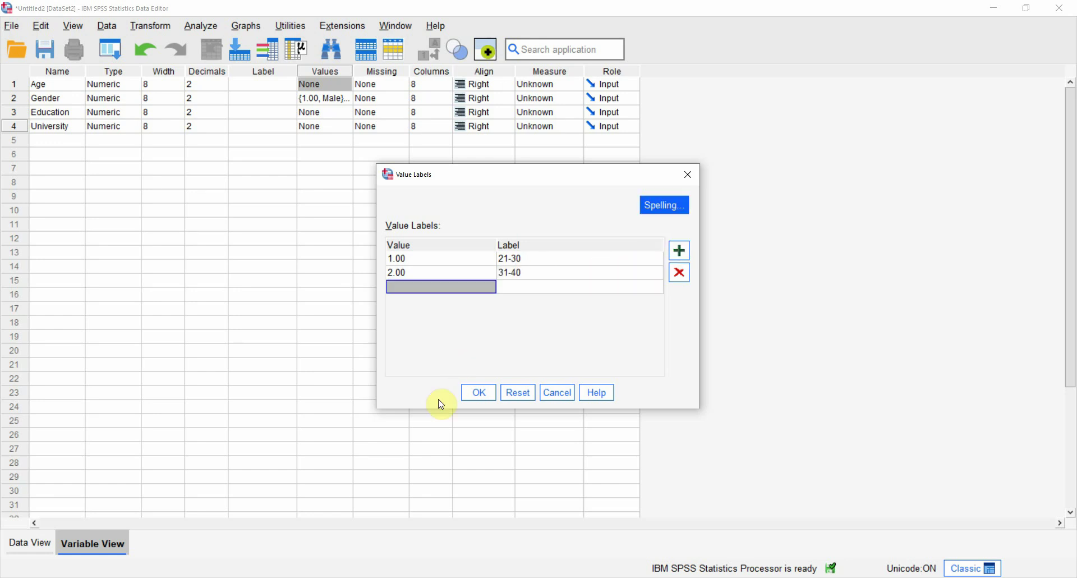
pyautogui.click(498, 398)
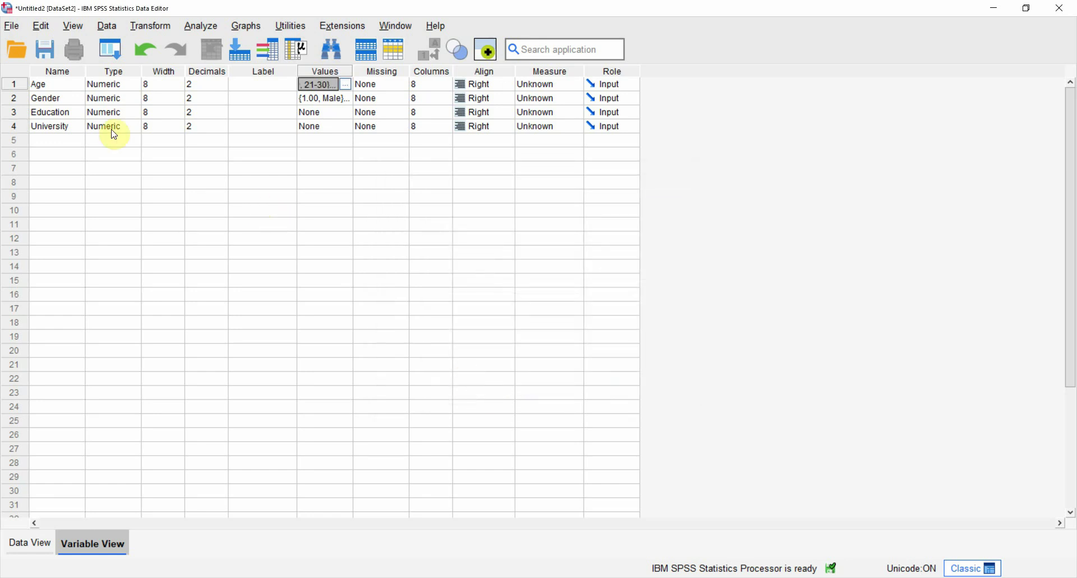
# - Open the value labels of the Education variable and define value 1 as Masters
pyautogui.click(296, 112)
pyautogui.click(346, 111)
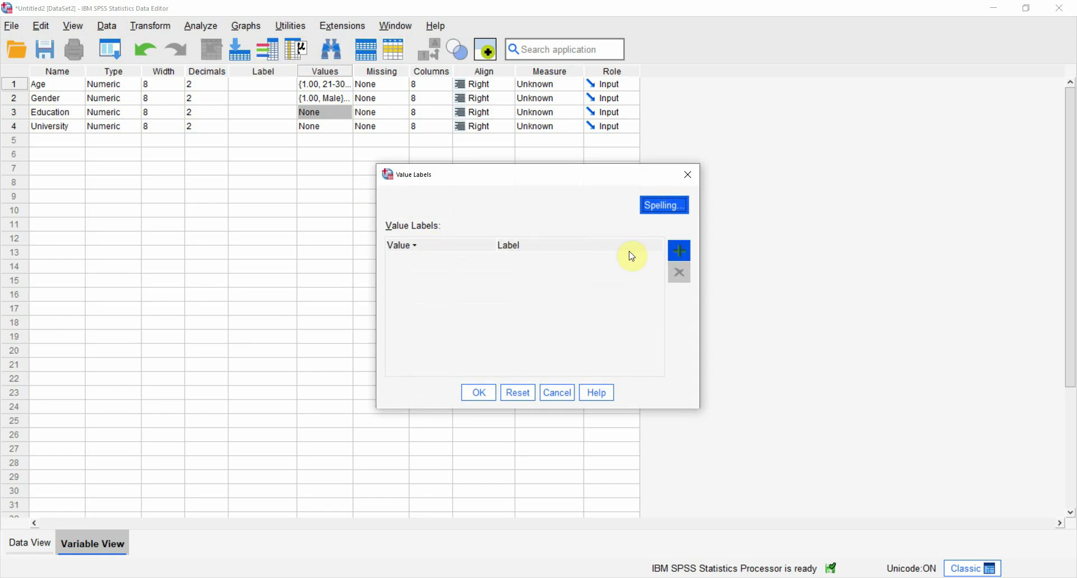
pyautogui.click(679, 254)
pyautogui.write('1')
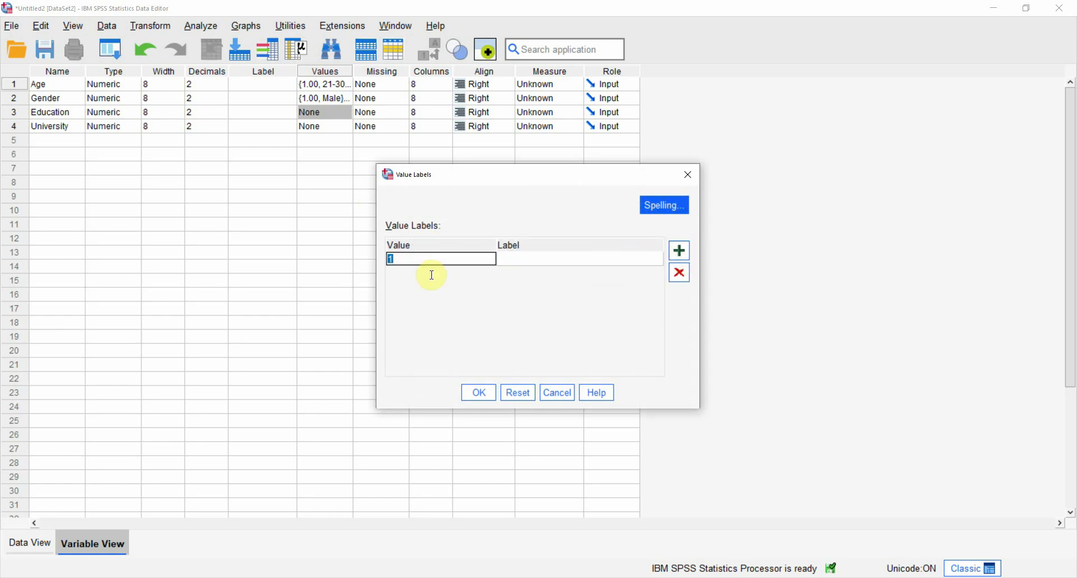
pyautogui.click(514, 258)
pyautogui.write('M')
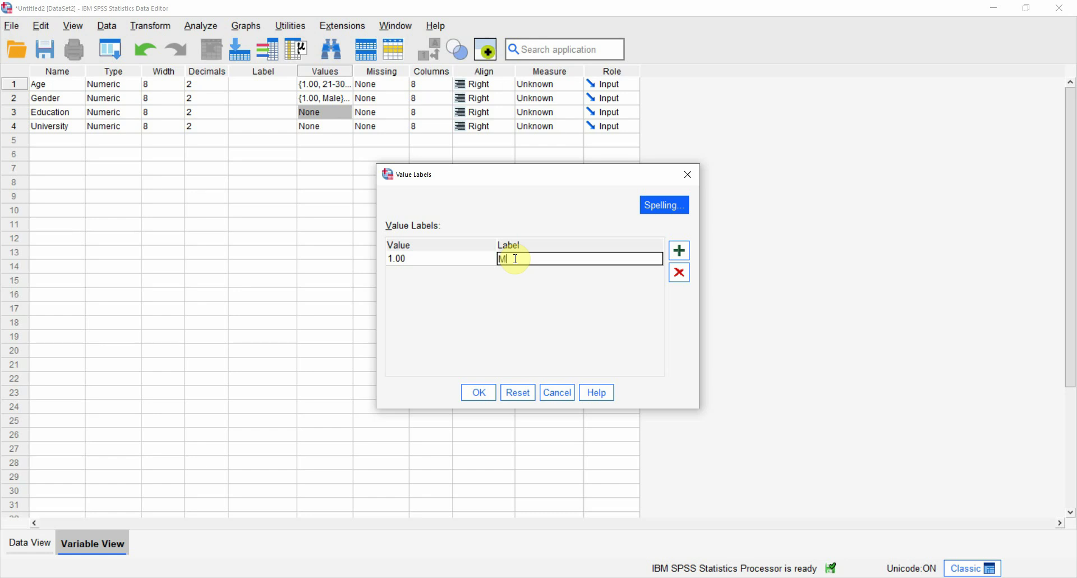
pyautogui.write('asters')
# - Add a second value label to the Education variable, defining value 2 as MPhil/MS
pyautogui.click(679, 250)
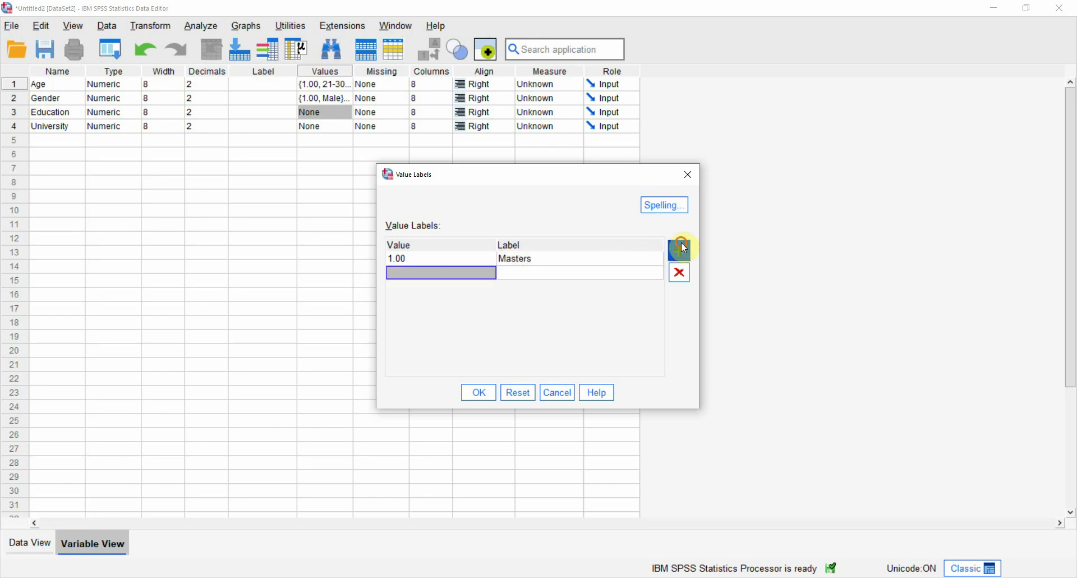
pyautogui.click(439, 272)
pyautogui.write('2')
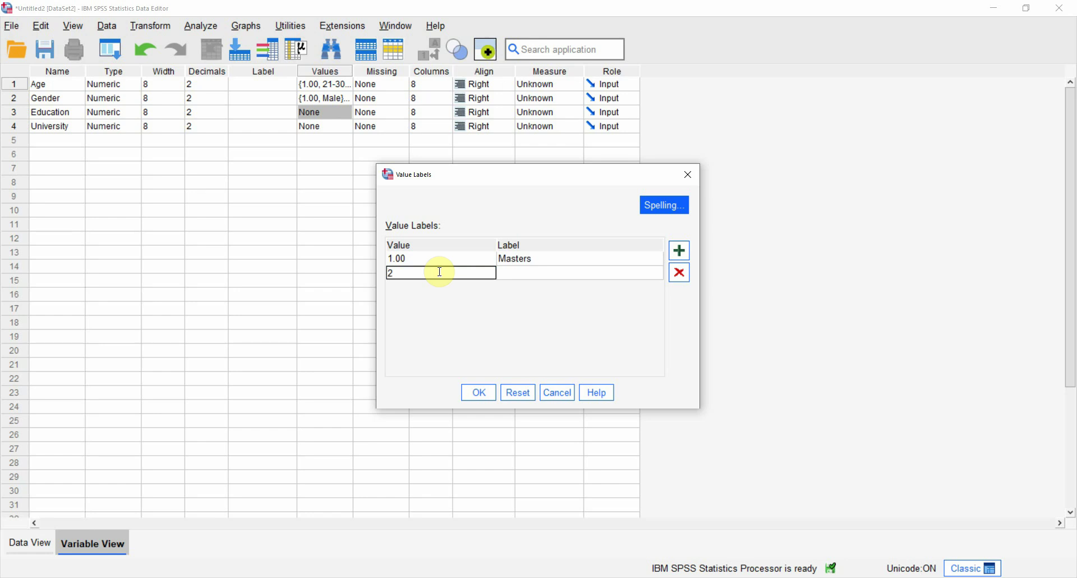
pyautogui.click(512, 271)
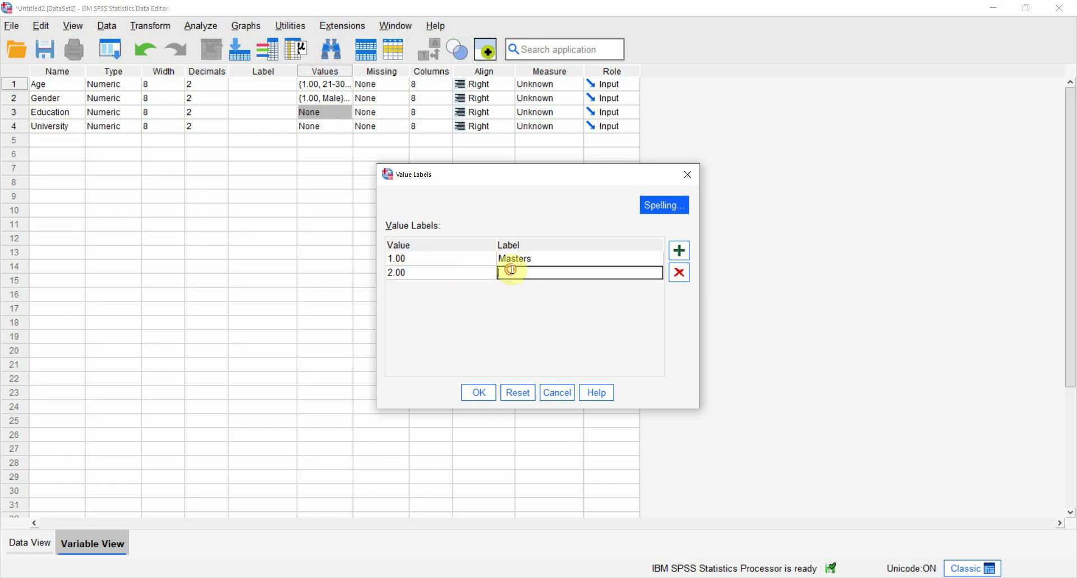
pyautogui.write('MPhil/MS')
# - Define value 3 as PhD for the Education variable and apply the value labels
pyautogui.click(679, 250)
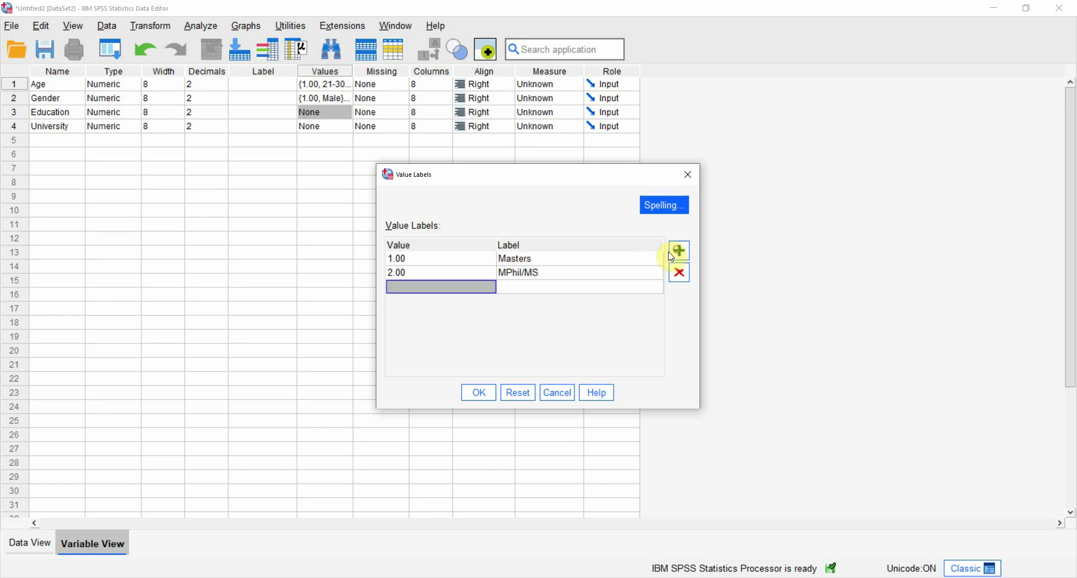
pyautogui.click(406, 287)
pyautogui.write('3')
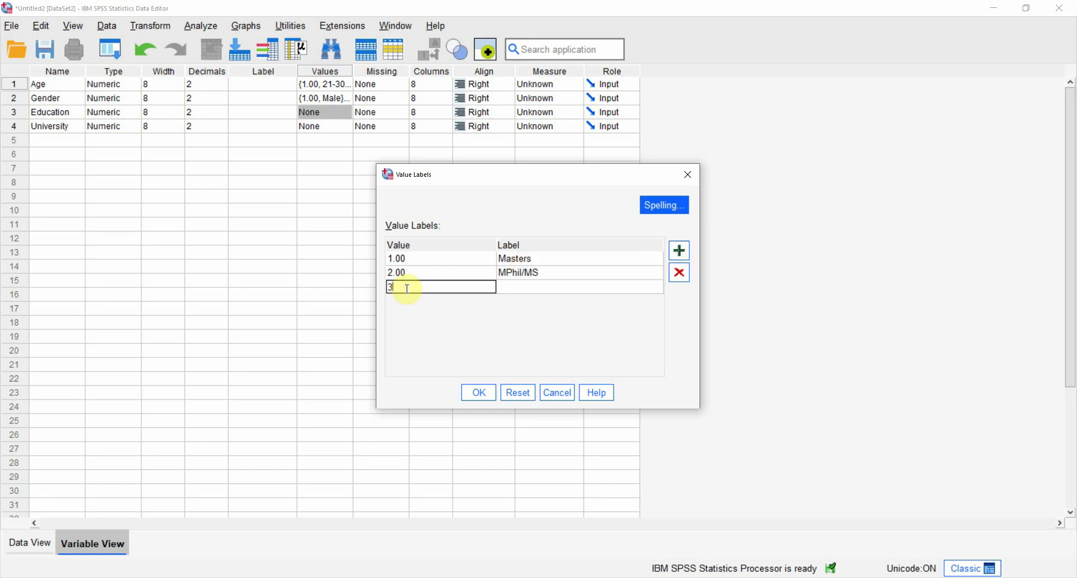
pyautogui.click(530, 282)
pyautogui.write('PhD')
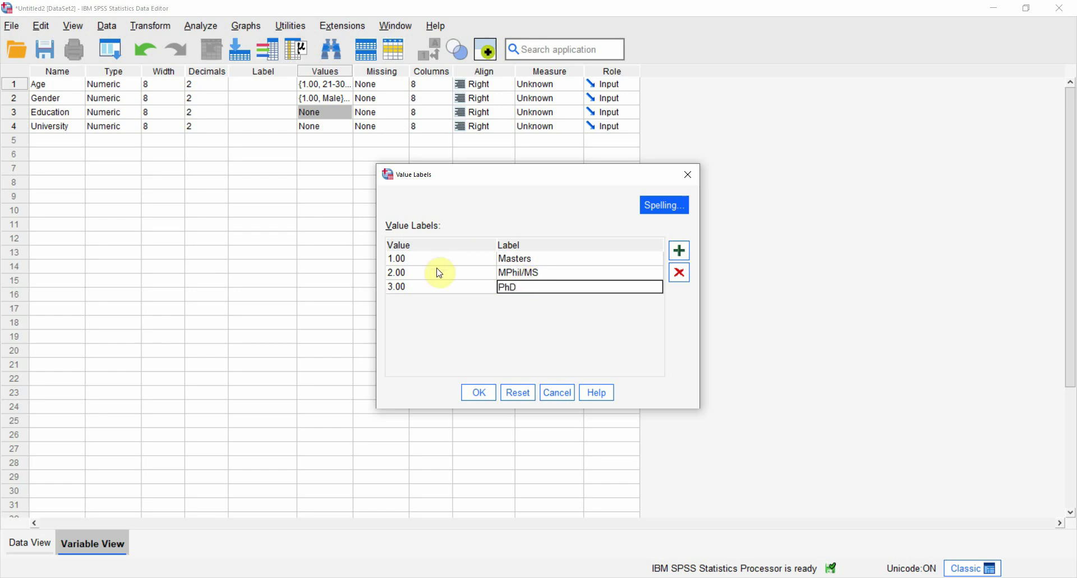
pyautogui.click(478, 392)
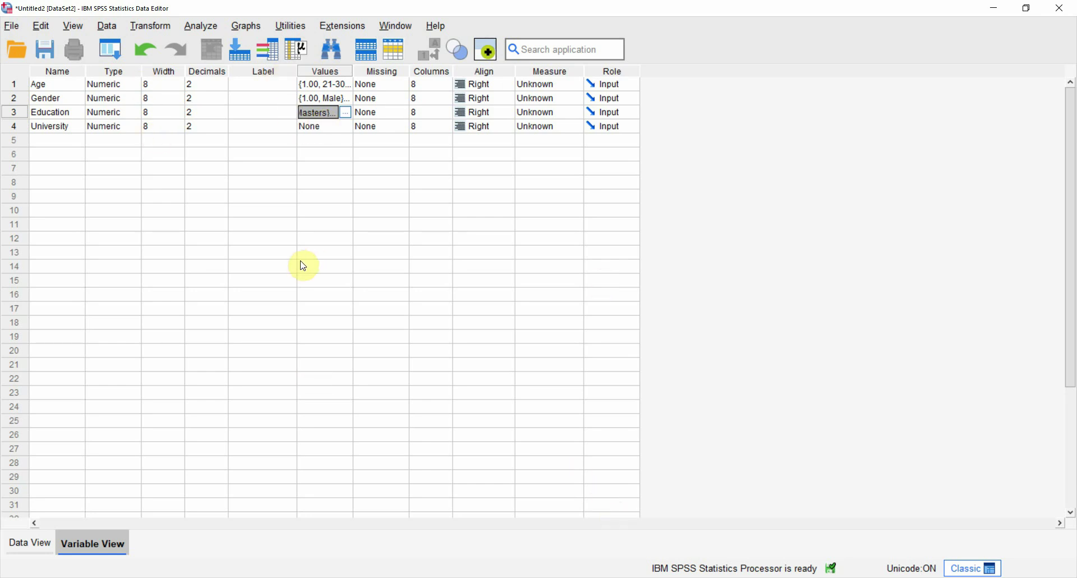
# - Check the Internal Stakeholder Responsibilities items in the Word questionnaire and add variables ISR1, ISR2 and ISR3 below University in SPSS
pyautogui.hotkey('alt', 'Tab')
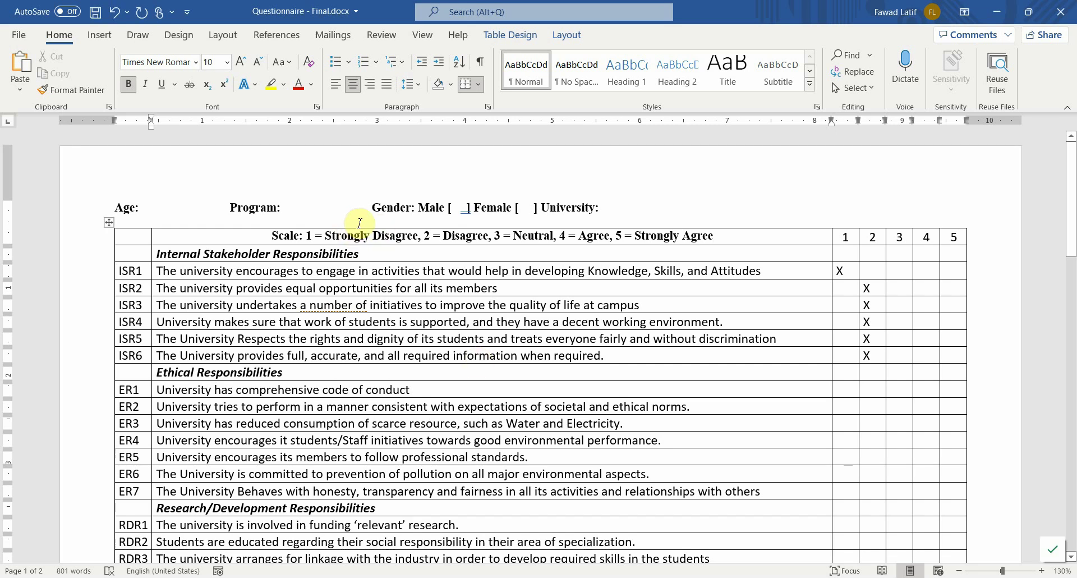
pyautogui.moveTo(176, 254); pyautogui.dragTo(356, 355)
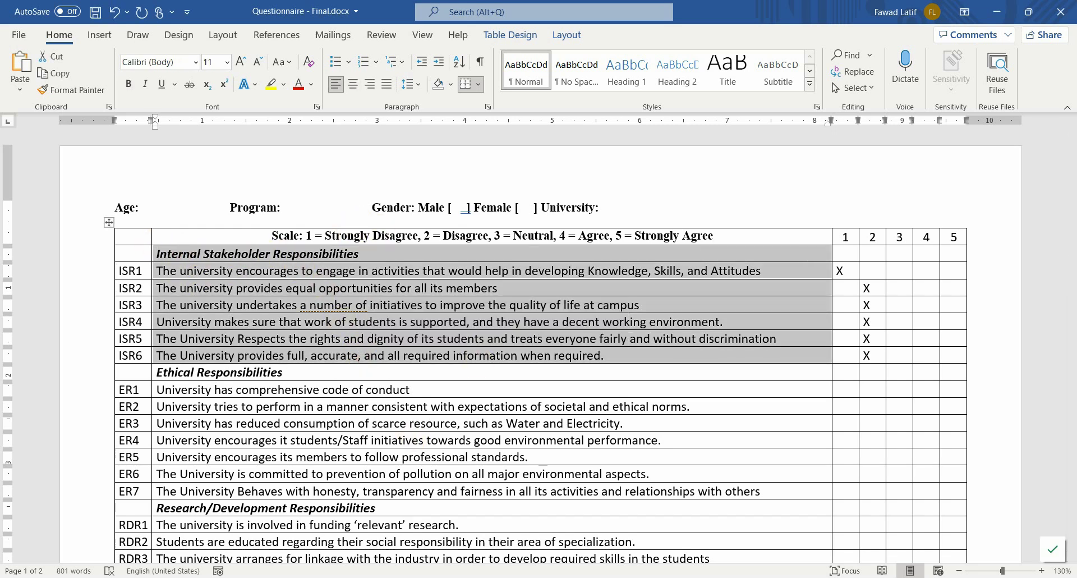
pyautogui.click(535, 547)
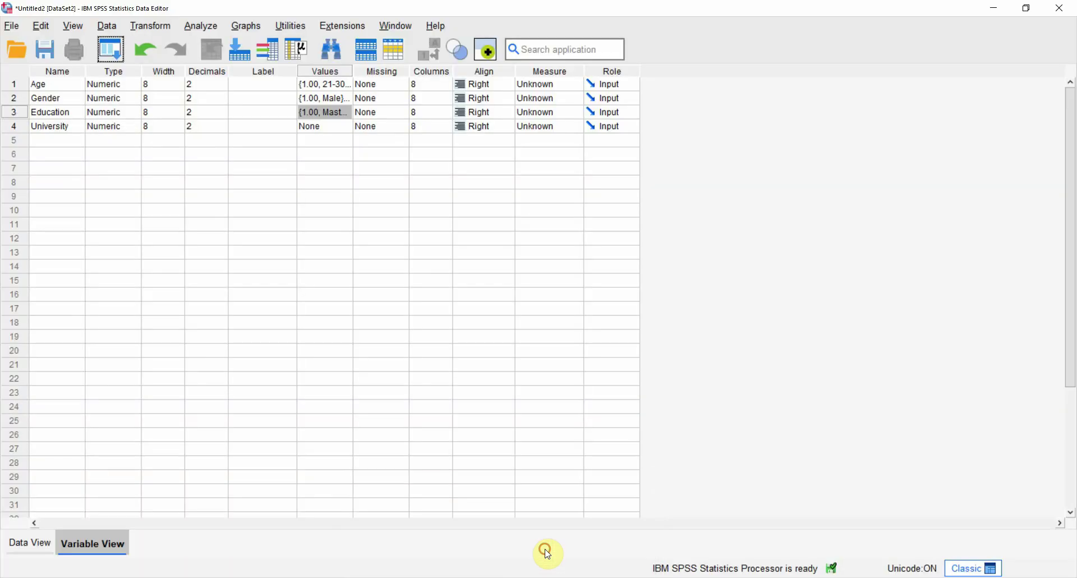
pyautogui.click(53, 139)
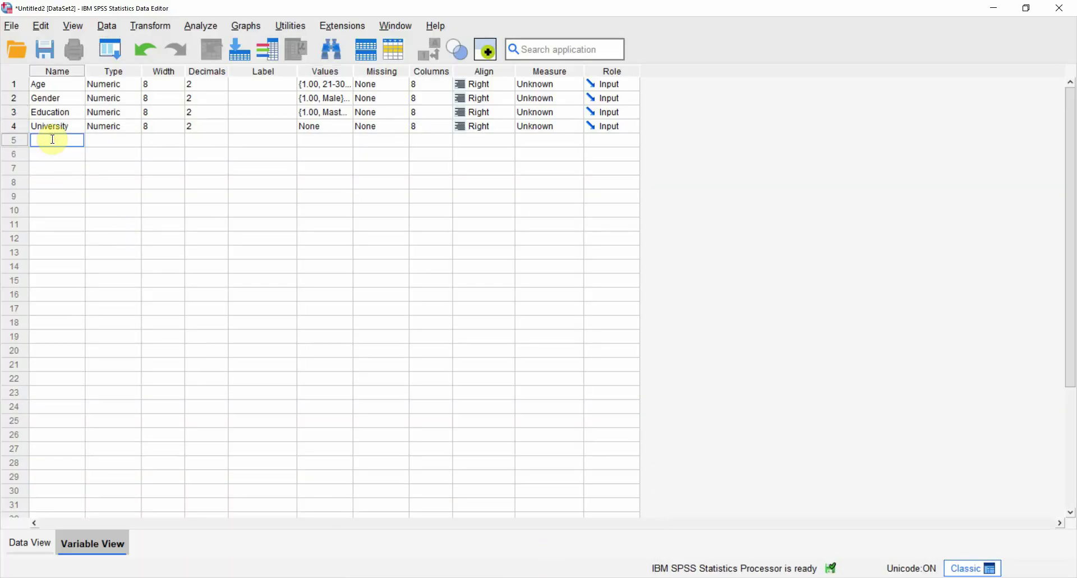
pyautogui.write('ISR1')
pyautogui.press('Return')
pyautogui.write('ISR2')
pyautogui.press('Return')
pyautogui.write('ISR')
pyautogui.press('Return')
# - Add the variables ISR4, ISR5, ISR6 and ER1 below ISR3
pyautogui.write('ISR4')
pyautogui.press('Return')
pyautogui.write('ISR5')
pyautogui.press('Return')
pyautogui.write('ISR')
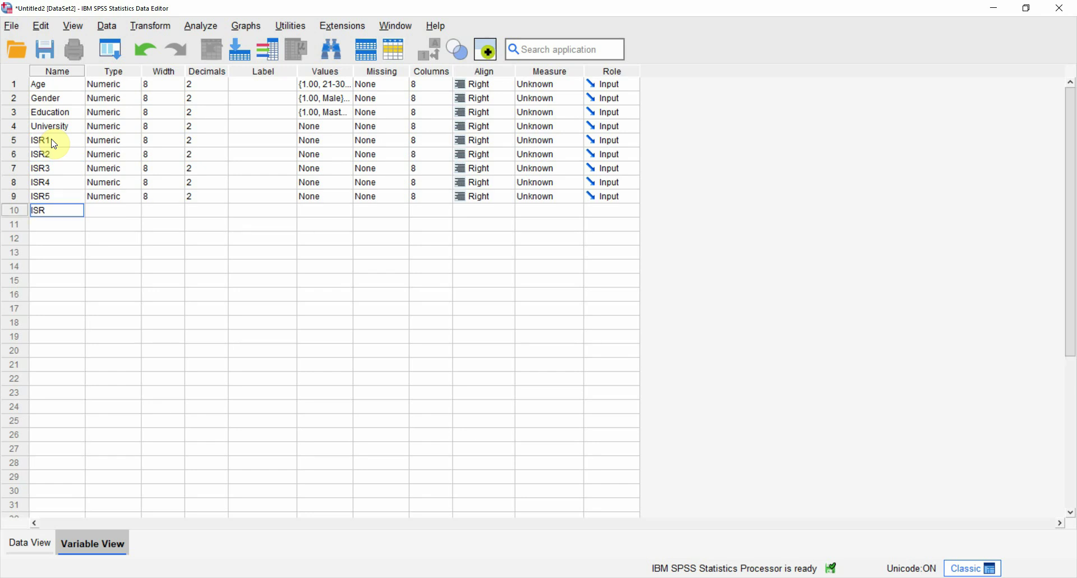
pyautogui.write('6')
pyautogui.press('Return')
pyautogui.write('ER1')
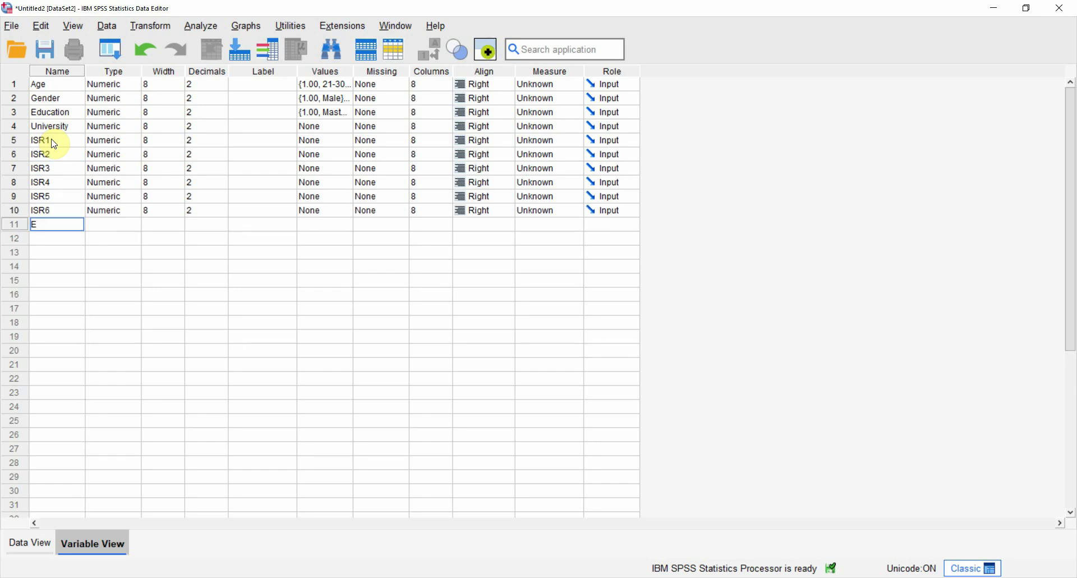
pyautogui.press('Return')
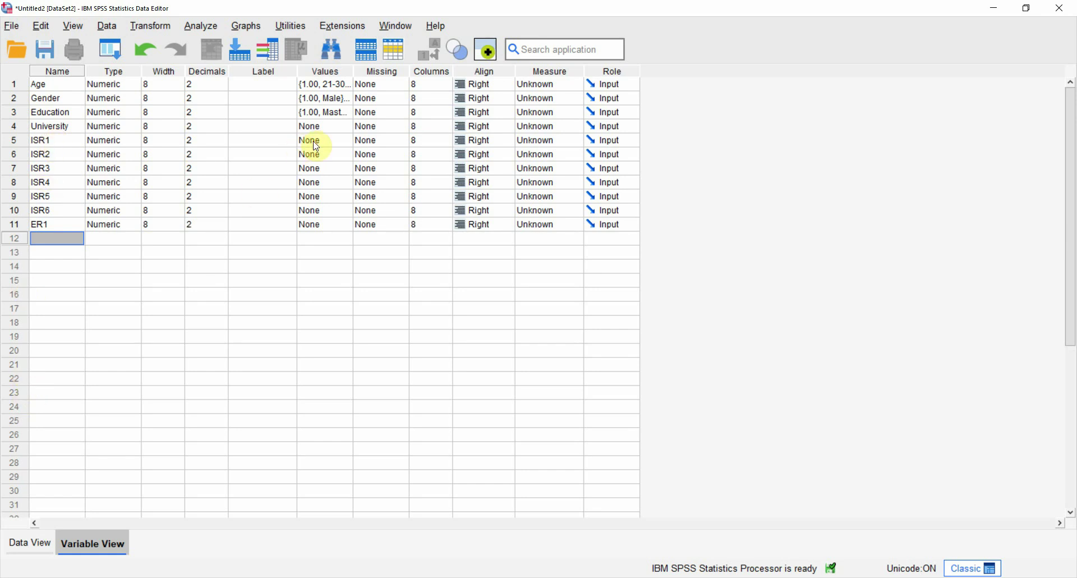
# - Open the value labels of ISR1 and define value 1 as SD and value 2 as D
pyautogui.doubleClick(345, 143)
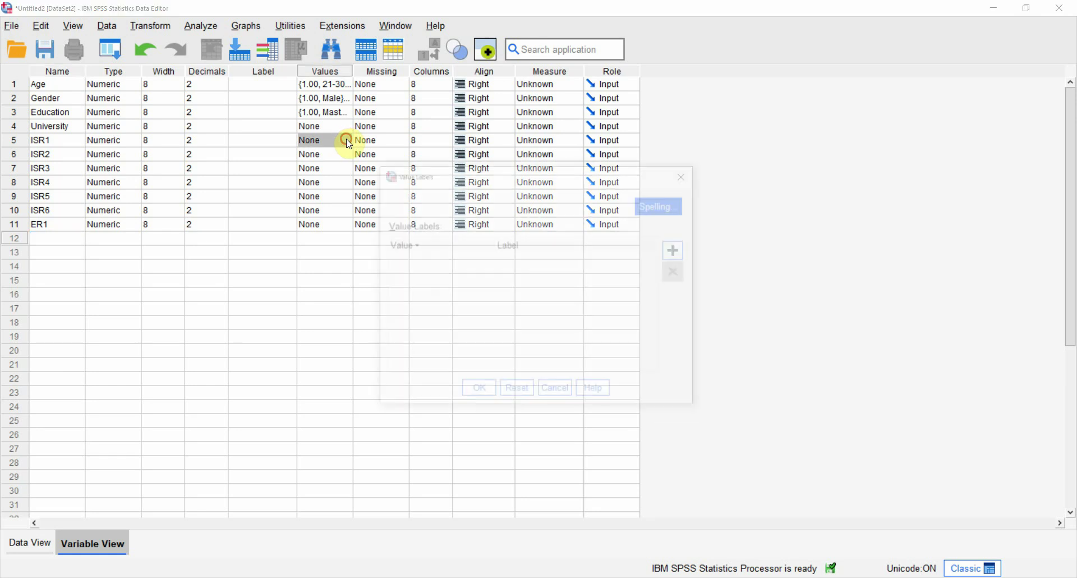
pyautogui.click(678, 250)
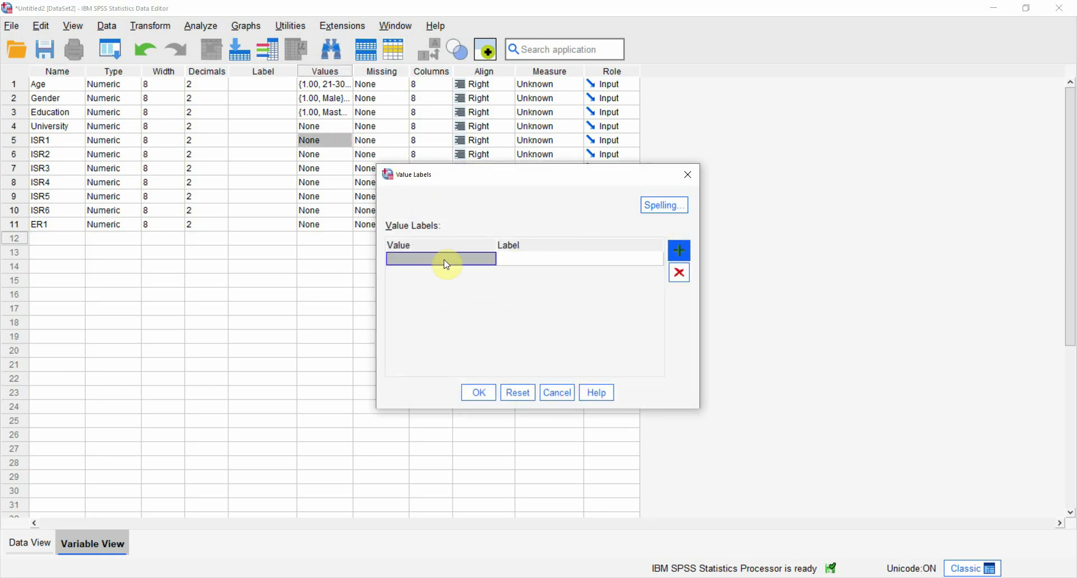
pyautogui.write('1')
pyautogui.click(506, 261)
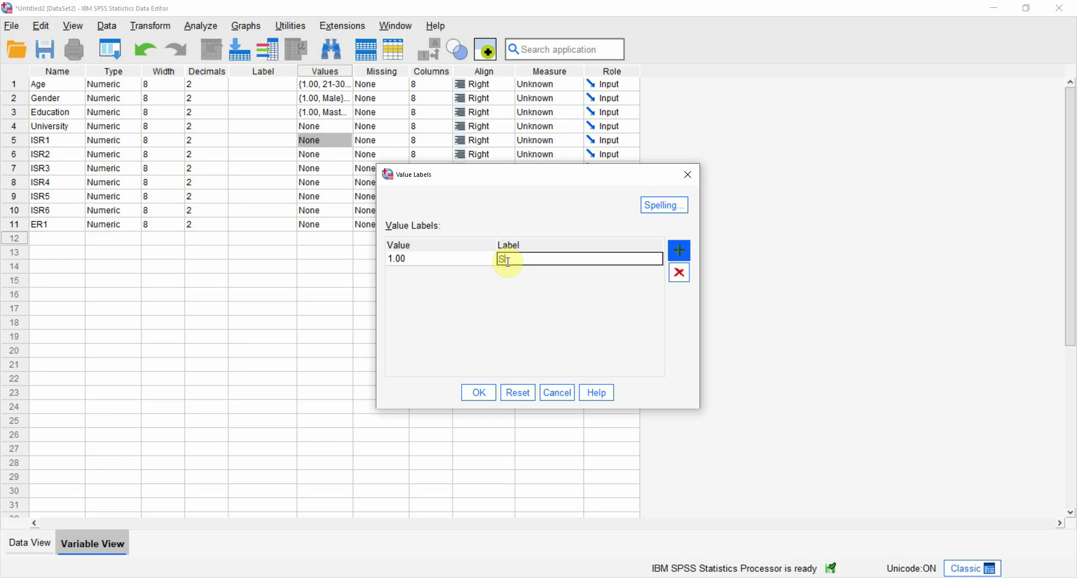
pyautogui.write('SD')
pyautogui.click(679, 251)
pyautogui.click(422, 274)
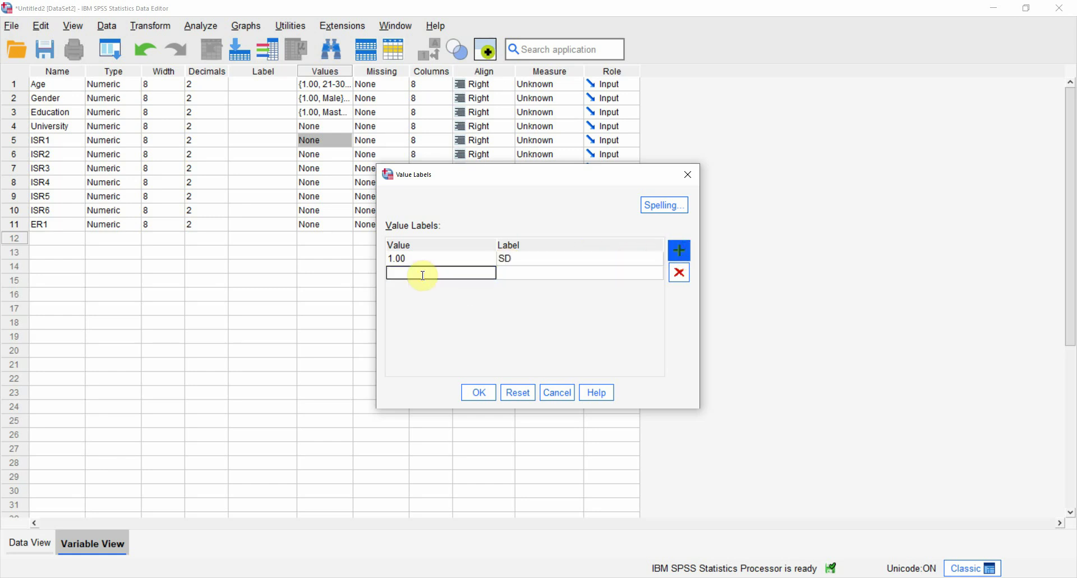
pyautogui.click(539, 275)
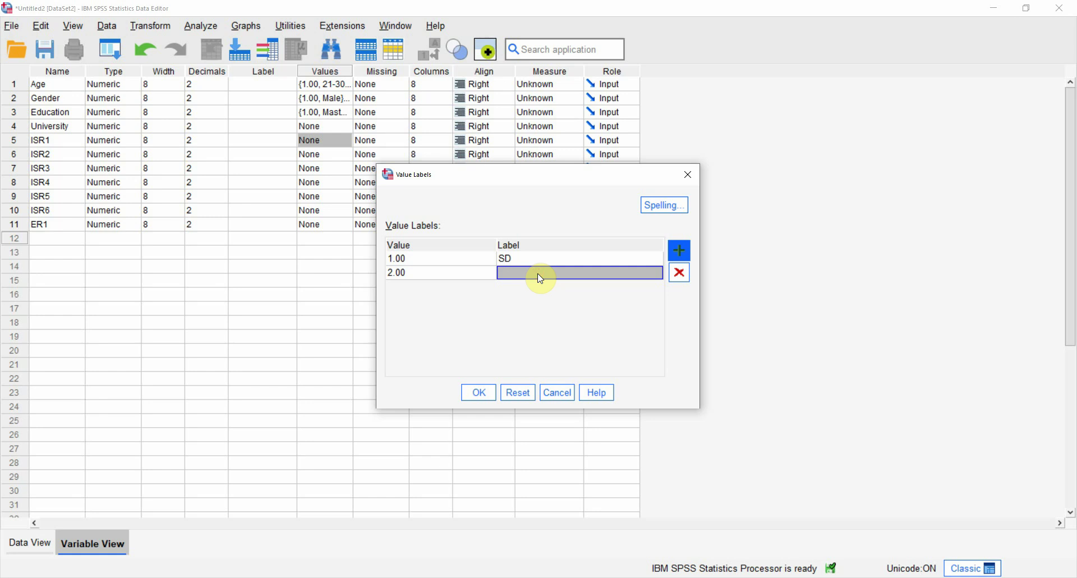
pyautogui.write('D')
# - Define value 3 as N and value 4 as A for ISR1
pyautogui.click(679, 250)
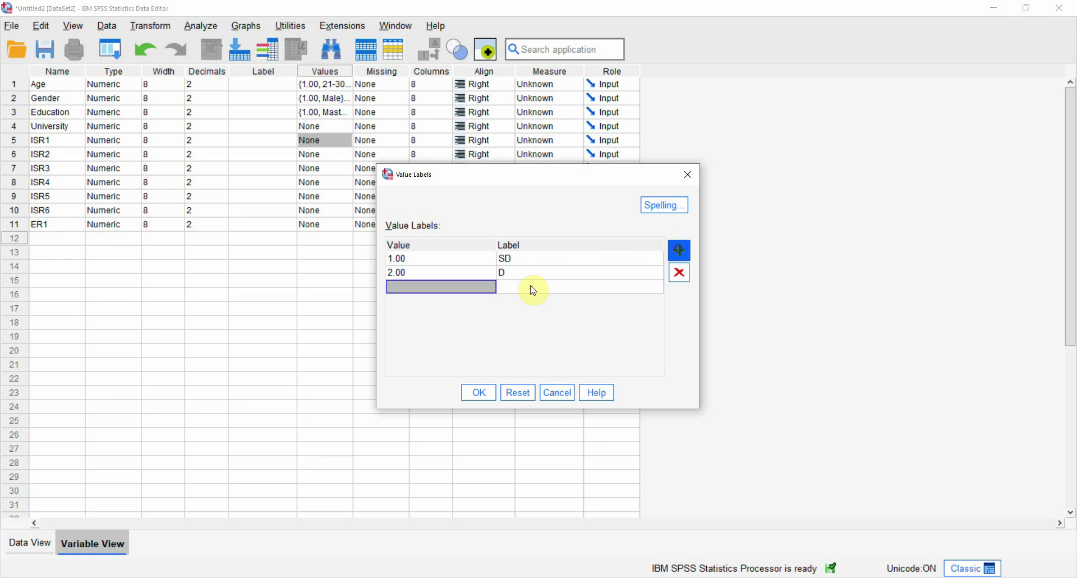
pyautogui.click(436, 288)
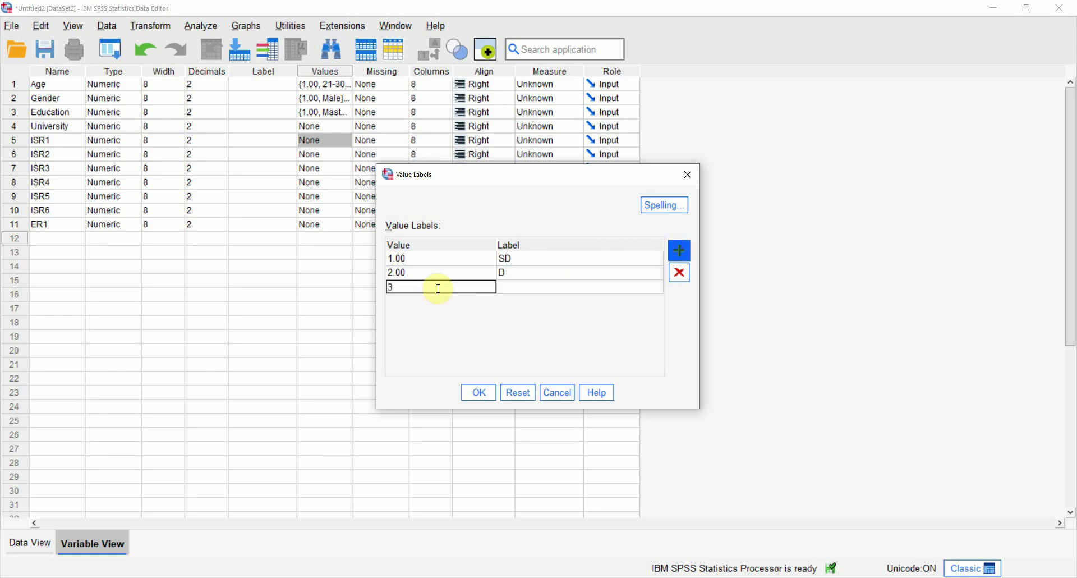
pyautogui.click(519, 287)
pyautogui.write('N')
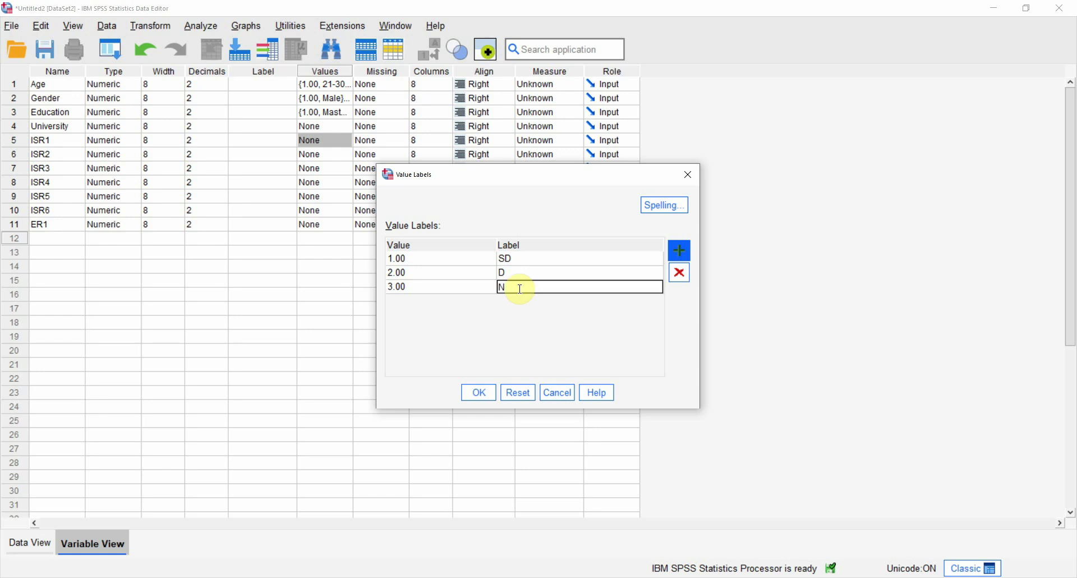
pyautogui.click(679, 250)
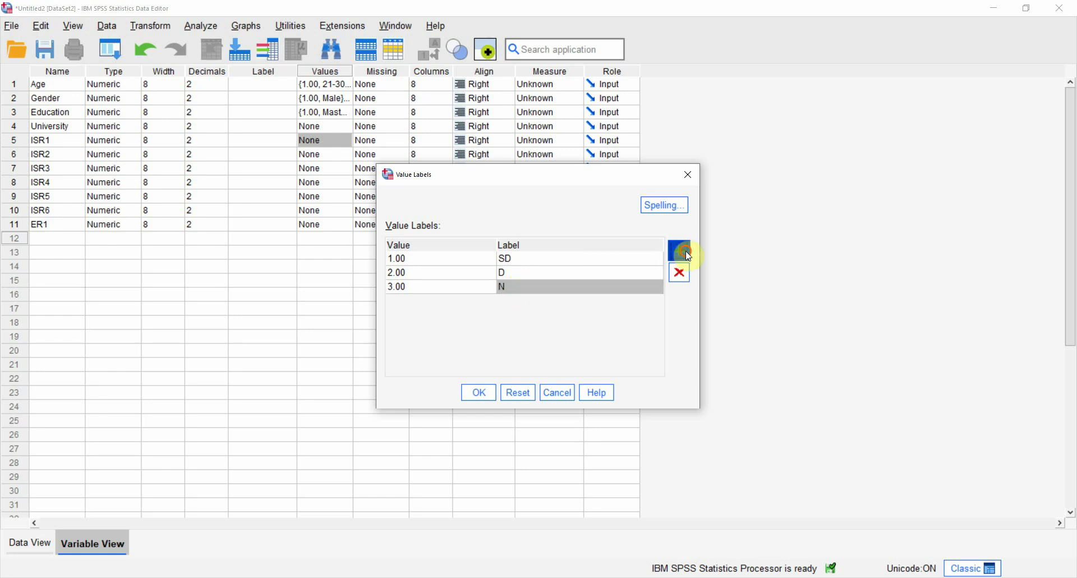
pyautogui.click(404, 306)
pyautogui.write('4')
pyautogui.click(513, 295)
pyautogui.write('A')
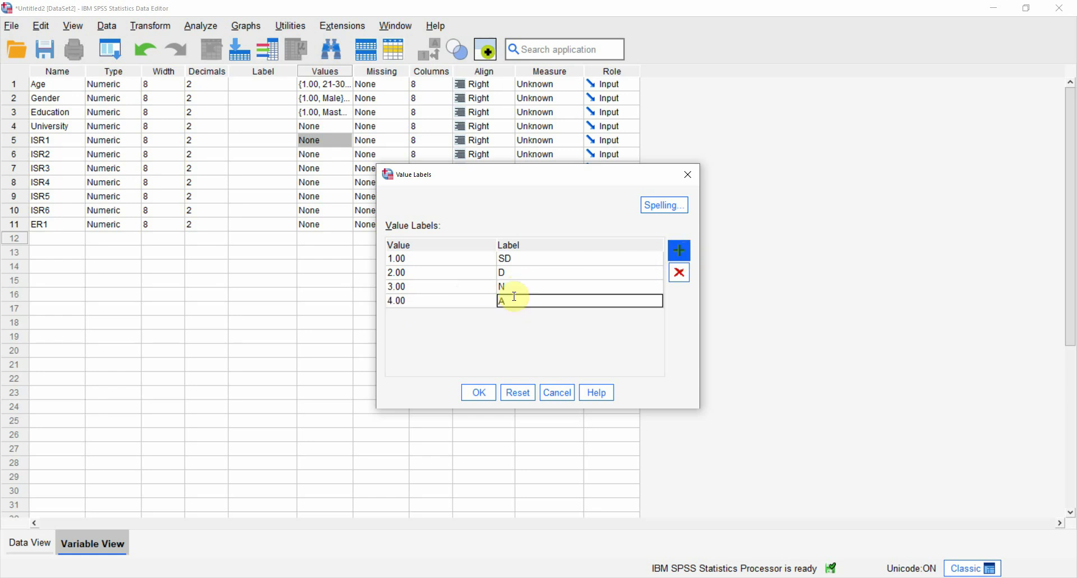
# - Define value 5 as SA for ISR1 and apply the value labels
pyautogui.click(679, 250)
pyautogui.click(434, 312)
pyautogui.write('5')
pyautogui.click(531, 316)
pyautogui.write('SA')
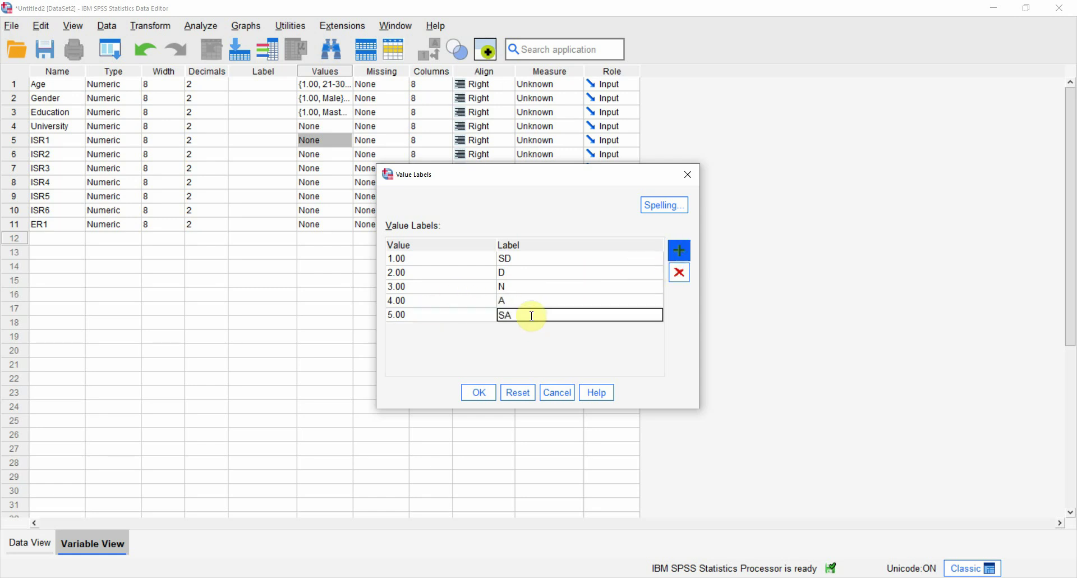
pyautogui.click(480, 391)
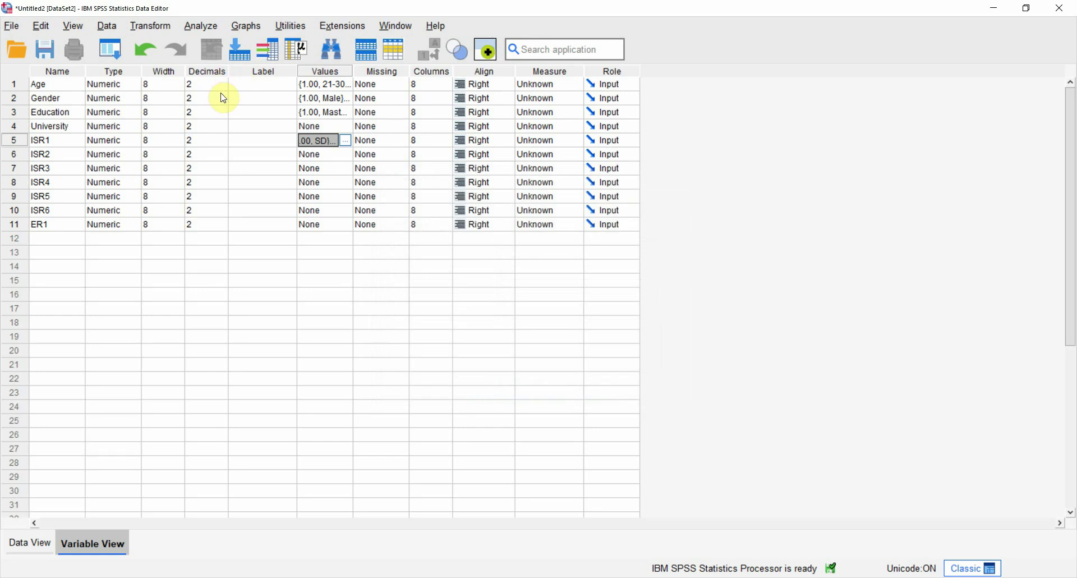
# - Copy the value labels of ISR1 to the variables ISR2 through ER1
pyautogui.press('Down')
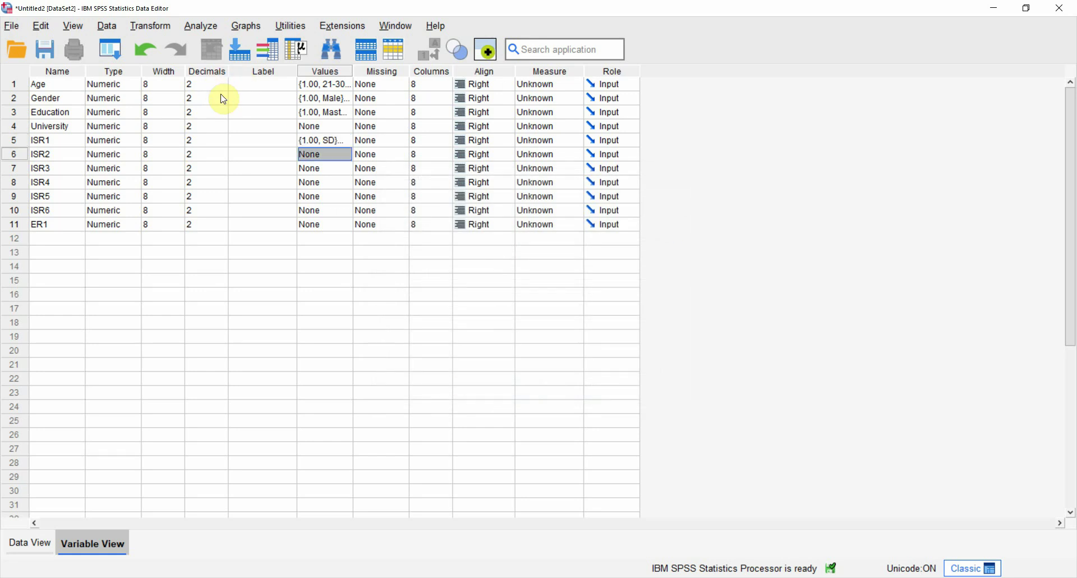
pyautogui.hotkey('shift', 'Down')
pyautogui.hotkey('shift', 'Down')
pyautogui.hotkey('shift', 'Down')
pyautogui.hotkey('shift', 'Down')
pyautogui.hotkey('shift', 'Down')
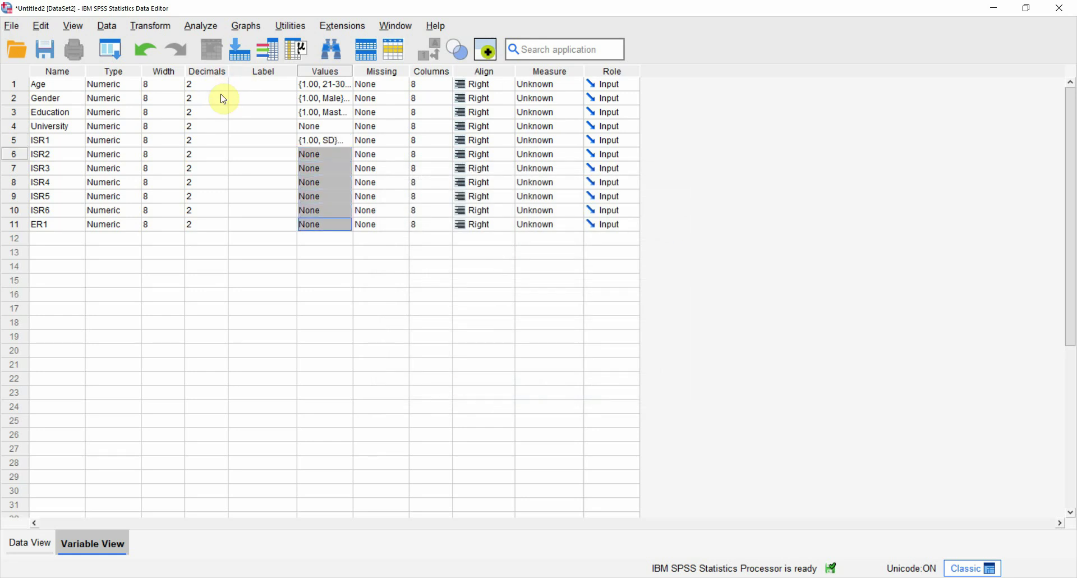
pyautogui.click(41, 26)
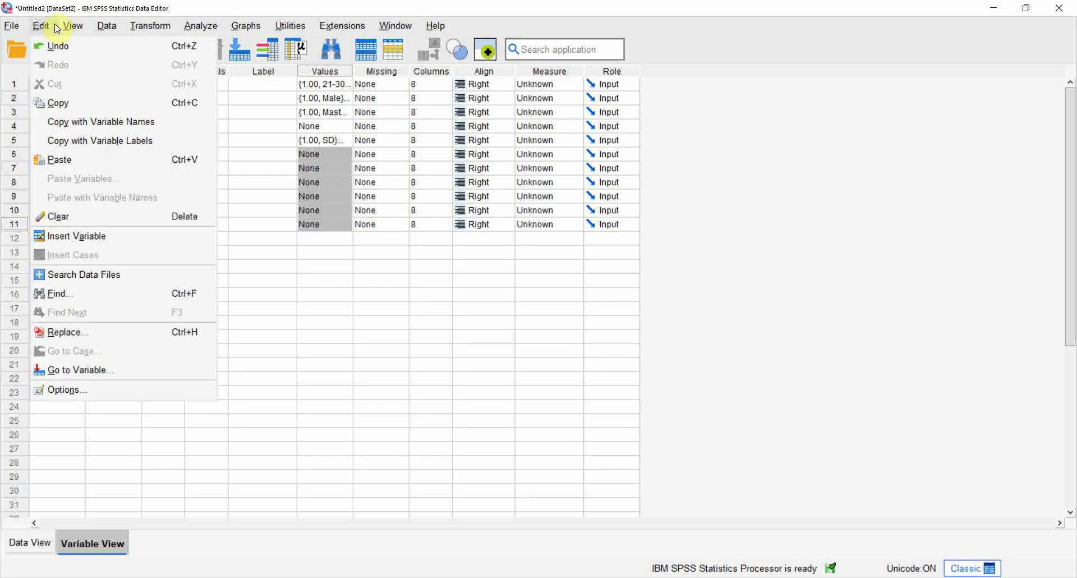
pyautogui.moveTo(73, 26)
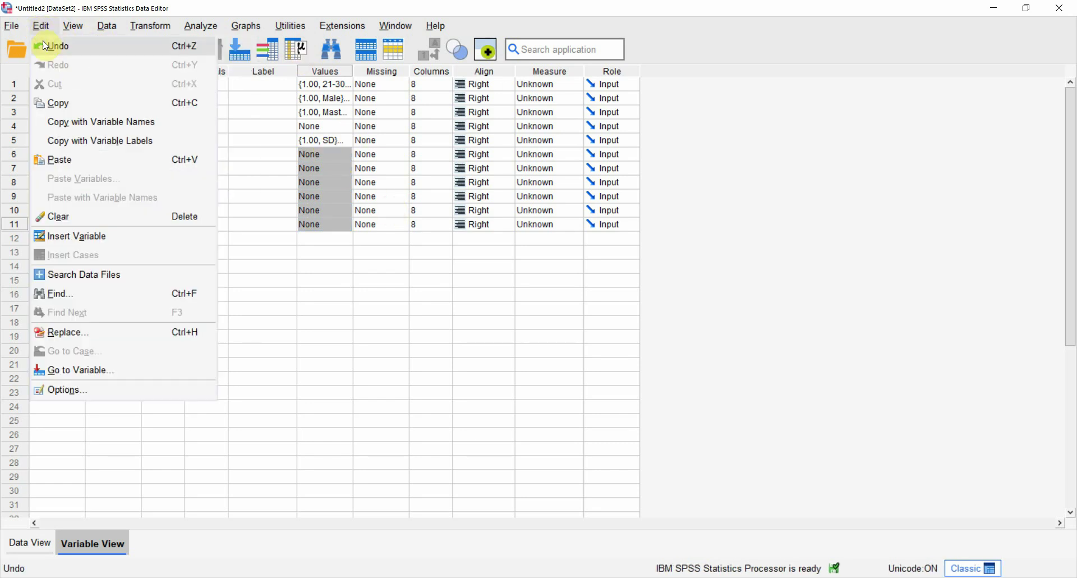
pyautogui.click(82, 160)
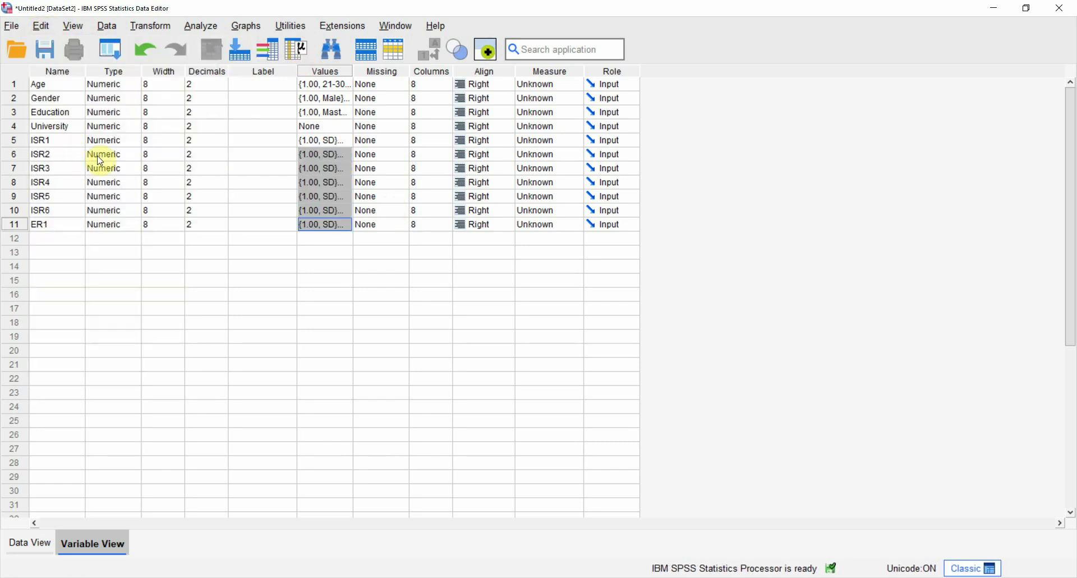
# - Set -99 as a discrete missing value for the ISR1 variable
pyautogui.click(322, 140)
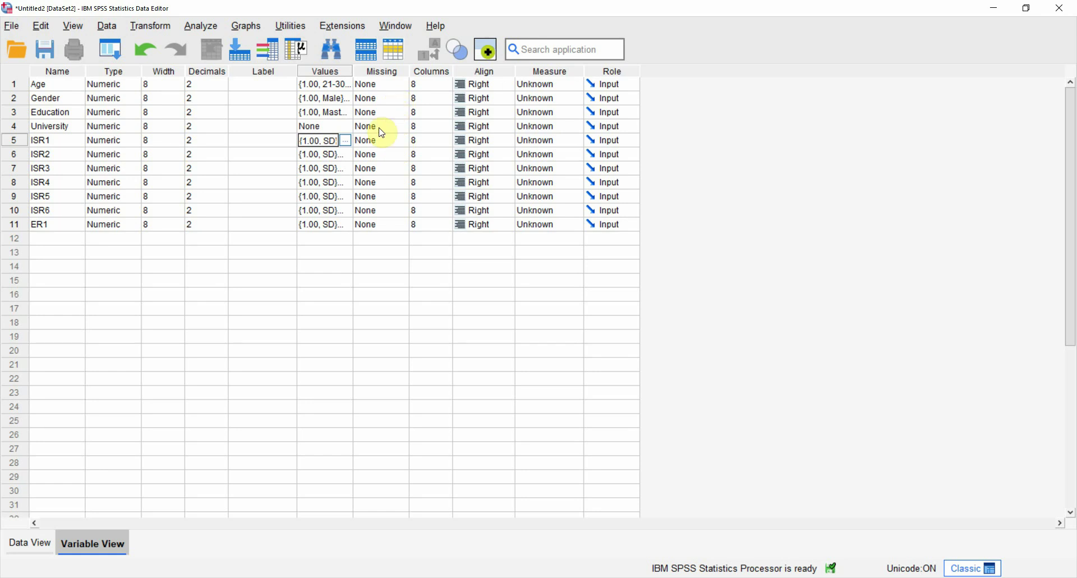
pyautogui.click(389, 141)
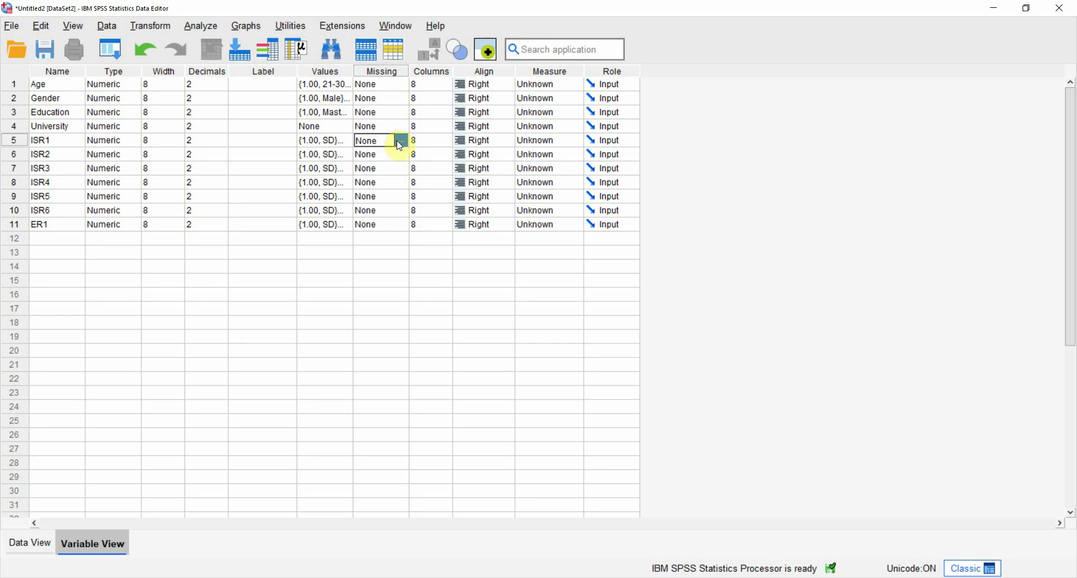
pyautogui.click(400, 141)
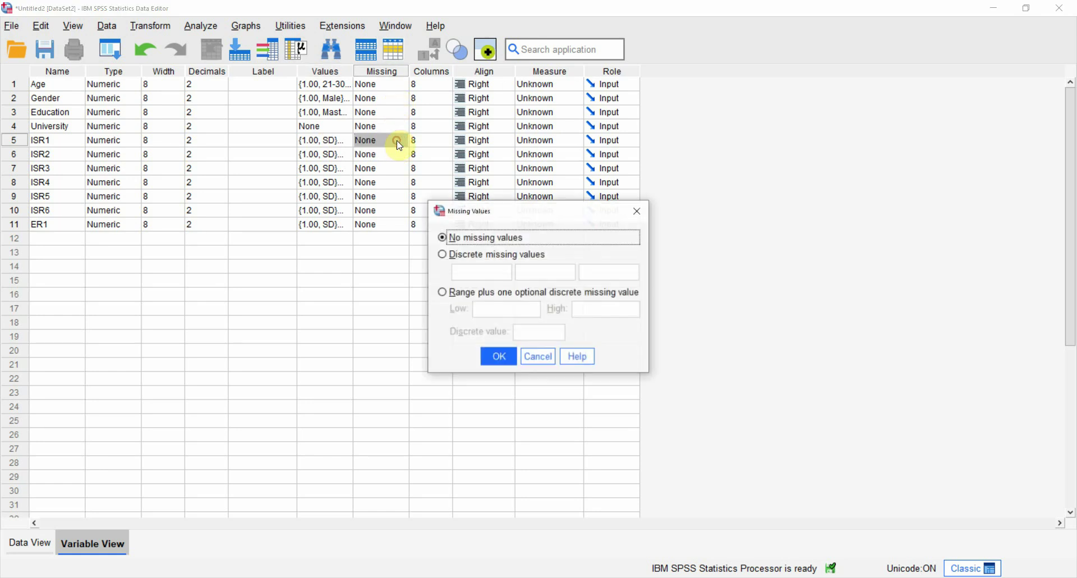
pyautogui.click(458, 259)
pyautogui.click(459, 272)
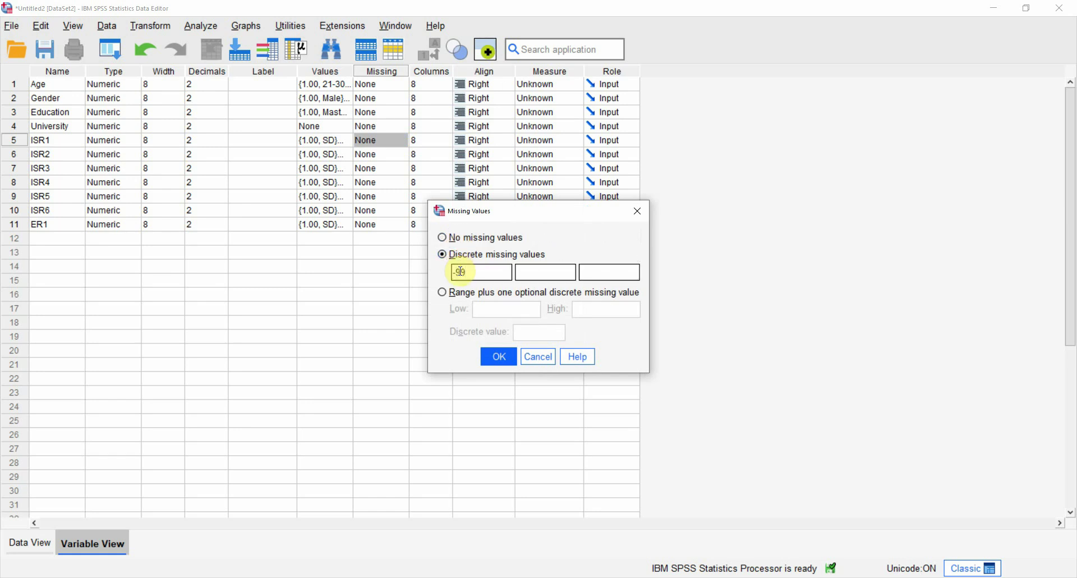
pyautogui.write('-99')
pyautogui.click(491, 359)
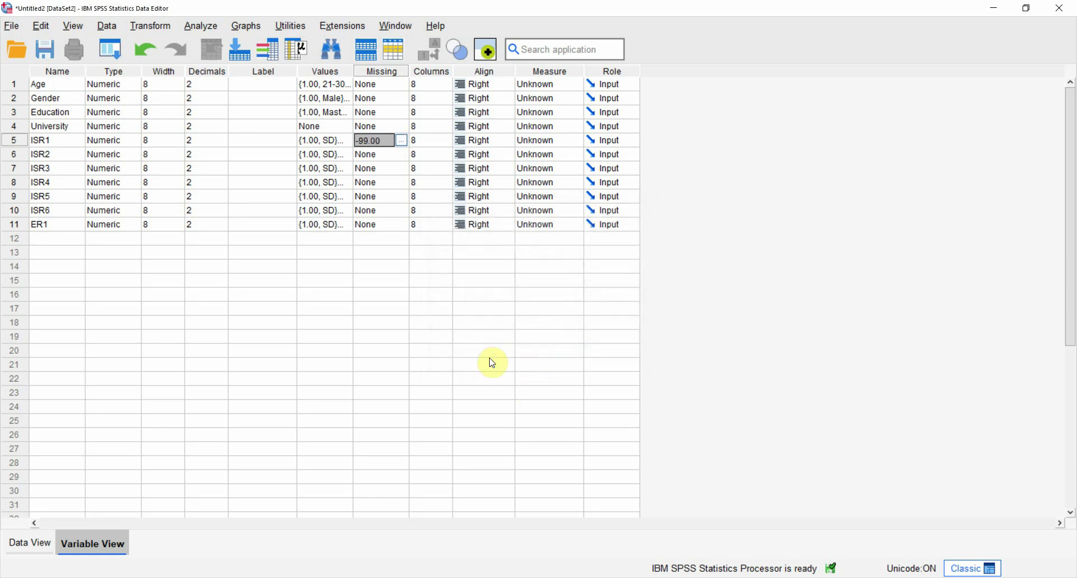
# - Copy the missing value setting of ISR1 to ISR2 through ER1 and switch to the data entry grid
pyautogui.press('Down')
pyautogui.hotkey('shift', 'Down')
pyautogui.hotkey('shift', 'Down')
pyautogui.hotkey('shift', 'Down')
pyautogui.hotkey('shift', 'Down')
pyautogui.hotkey('shift', 'Down')
pyautogui.hotkey('ctrl', 'v')
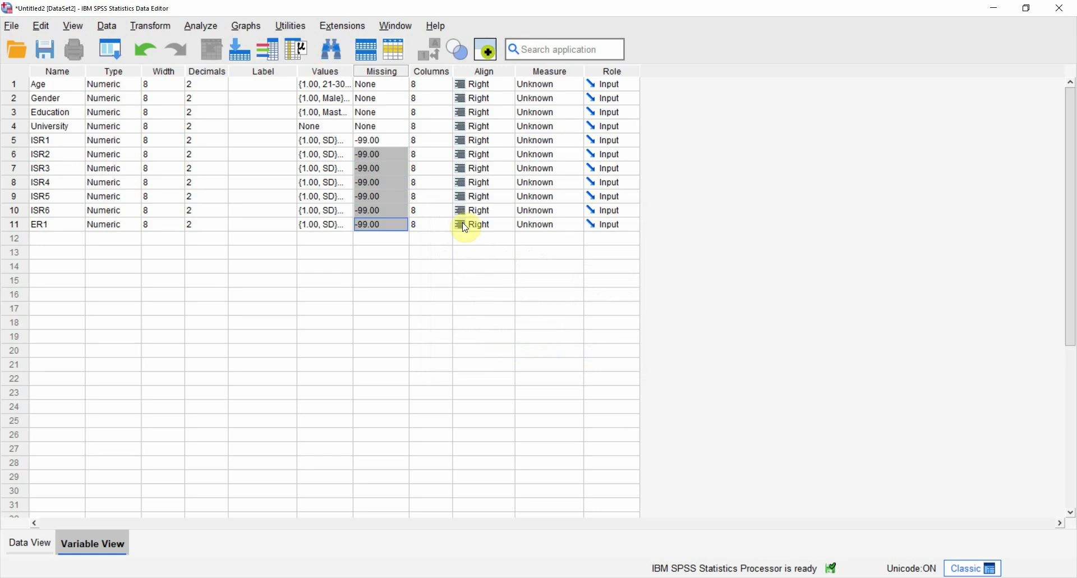
pyautogui.click(25, 544)
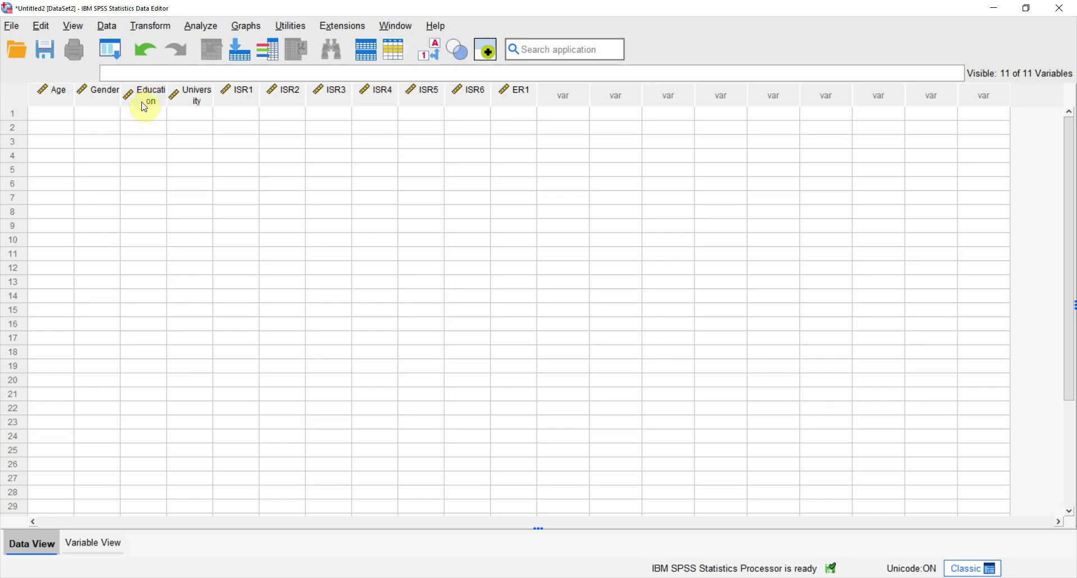
# - Set the column width of the Education and University variables to 12 and check their headers in the data grid
pyautogui.click(89, 542)
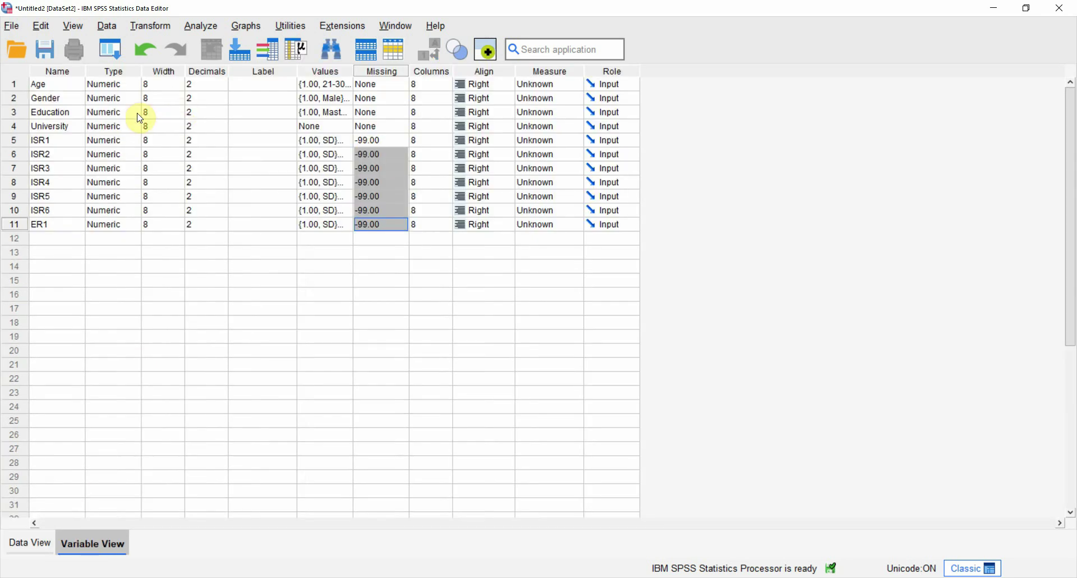
pyautogui.click(431, 113)
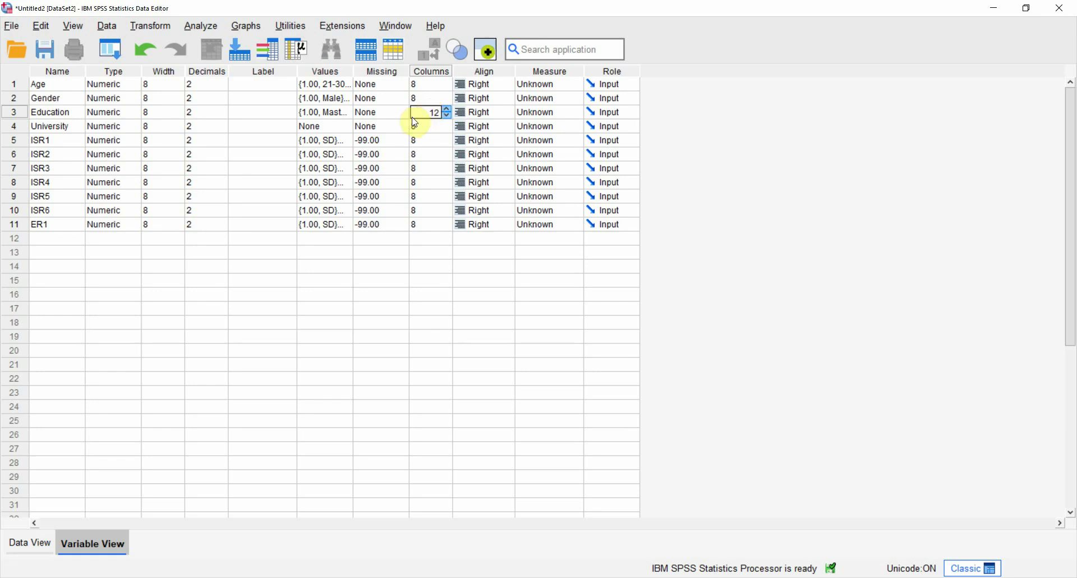
pyautogui.click(29, 541)
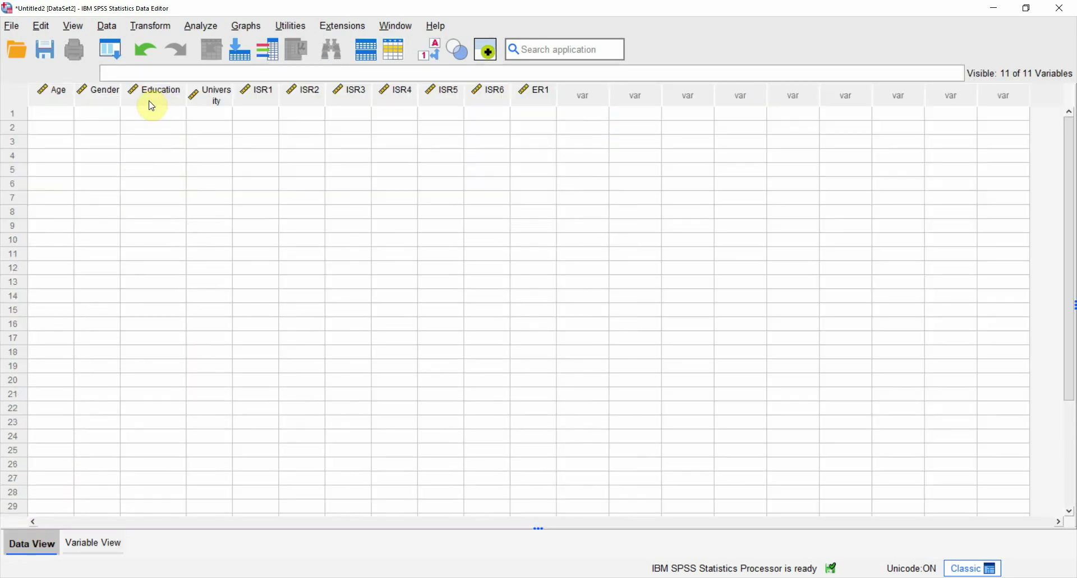
pyautogui.click(83, 535)
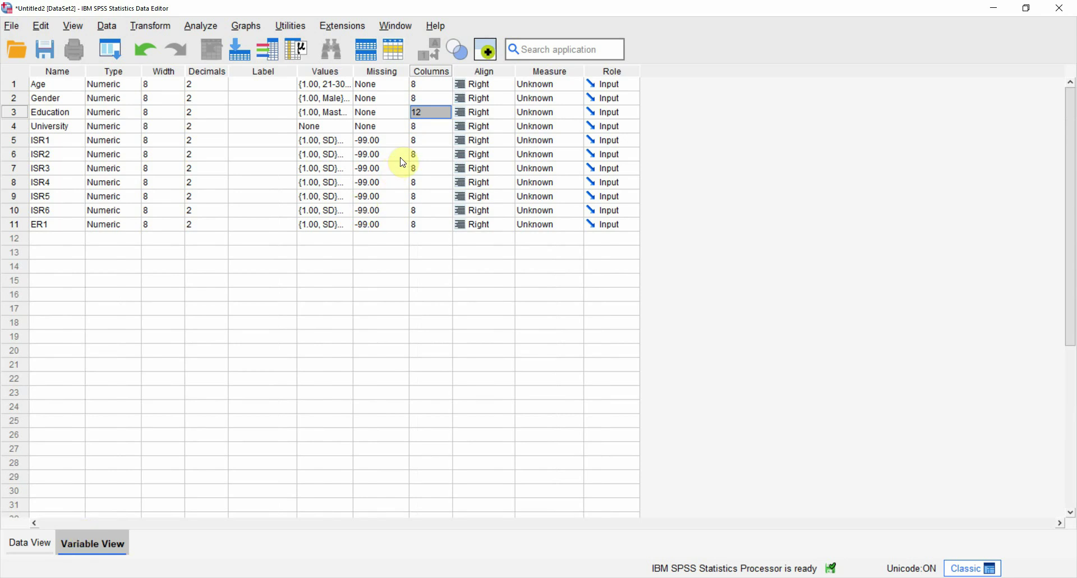
pyautogui.click(427, 126)
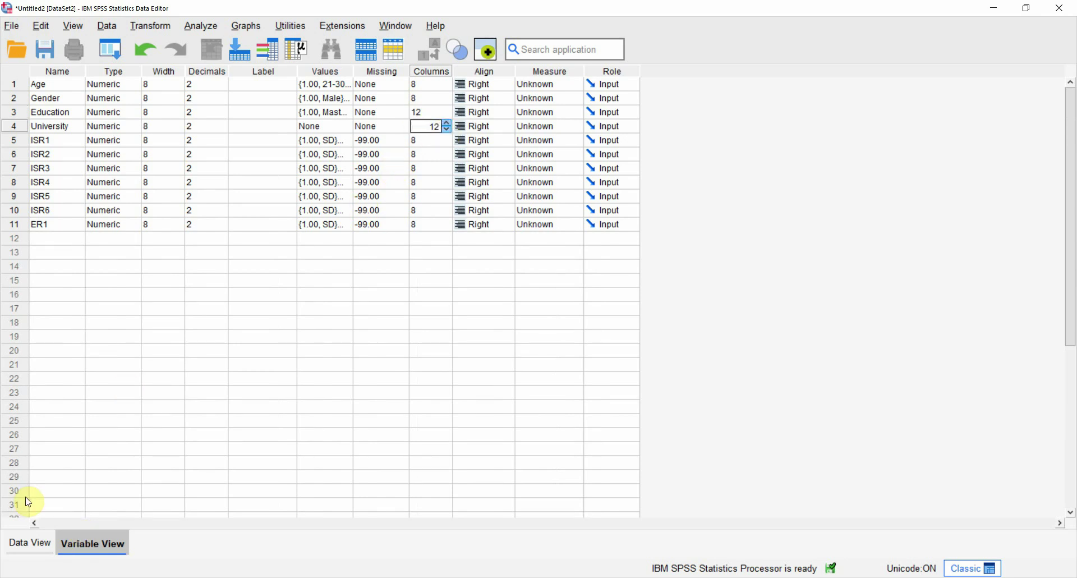
pyautogui.click(34, 536)
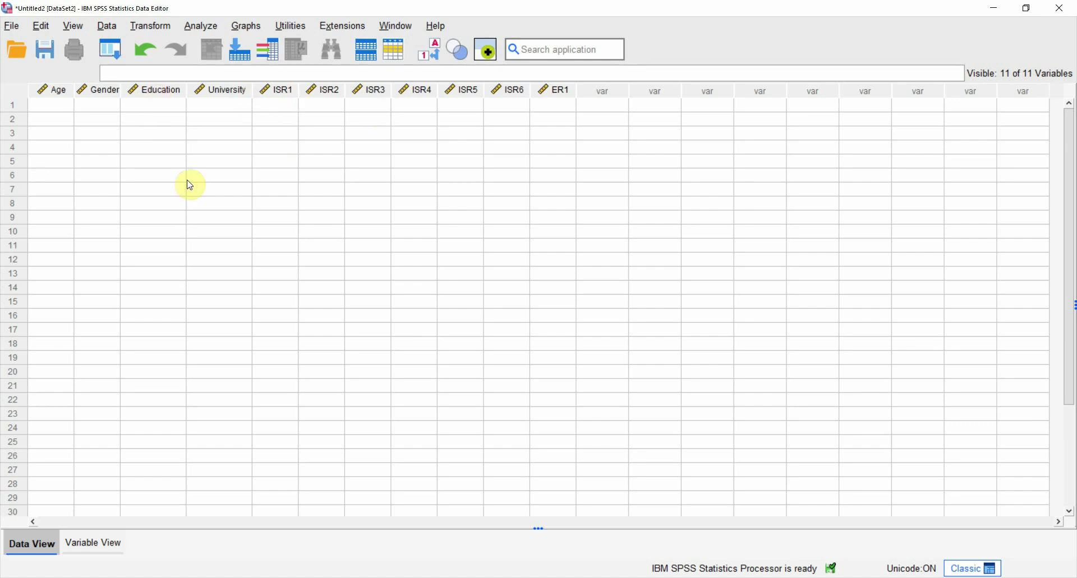
# - Set the measurement level of the Age variable to Scale and of the Gender variable to Nominal
pyautogui.click(79, 531)
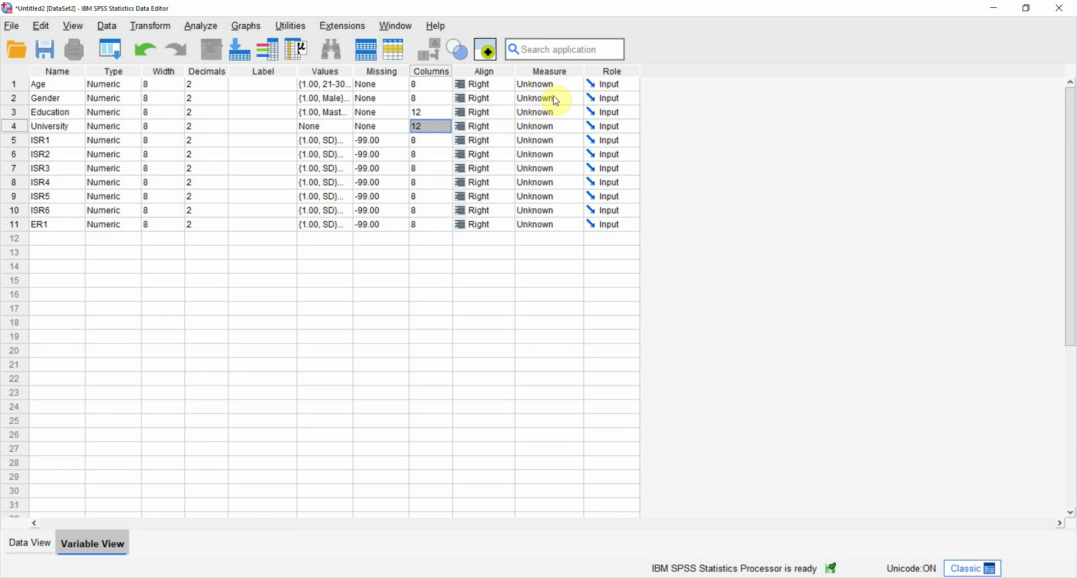
pyautogui.click(572, 85)
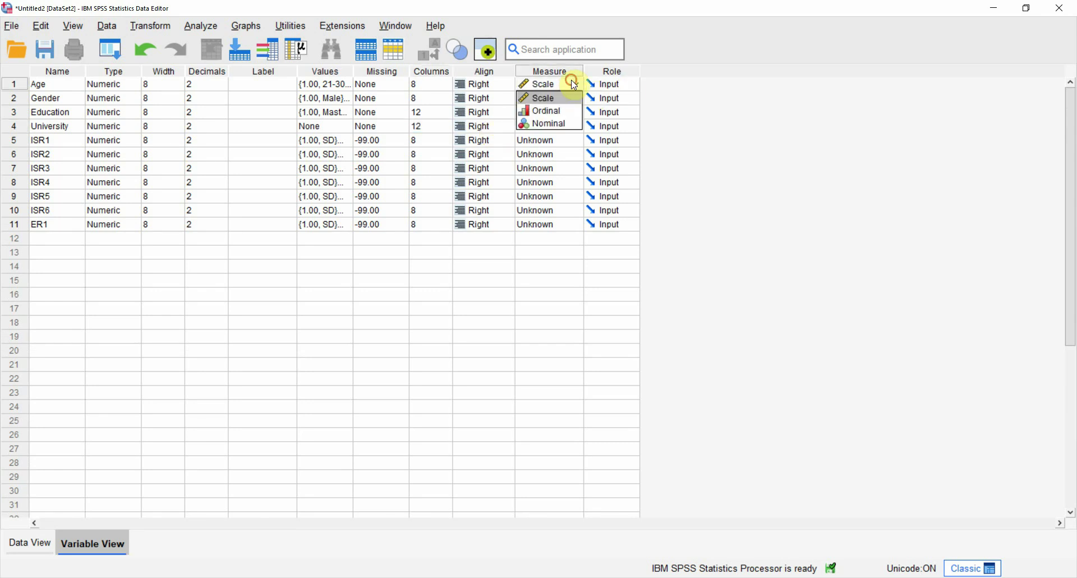
pyautogui.click(545, 99)
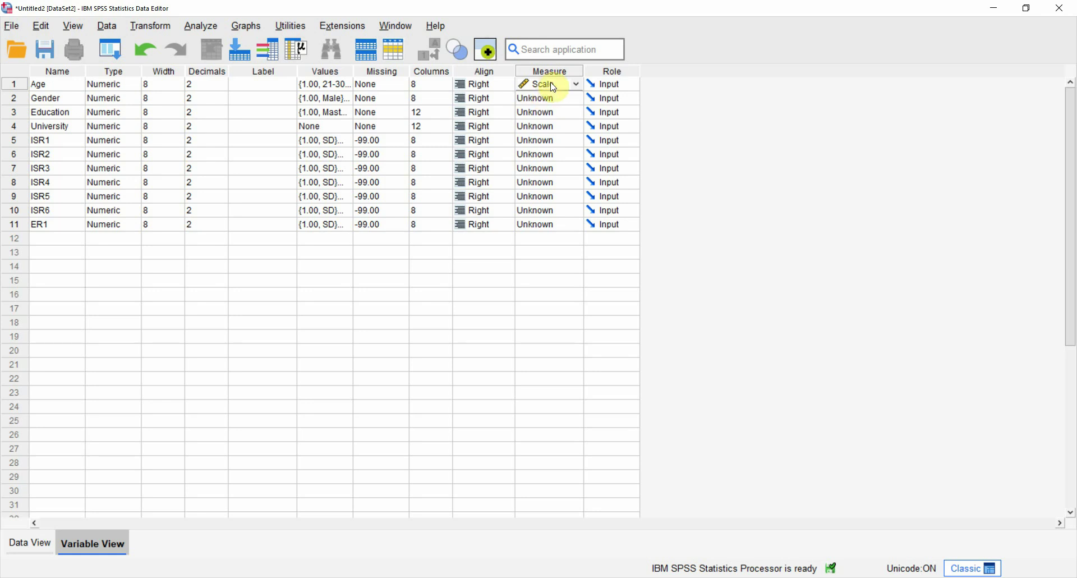
pyautogui.click(572, 98)
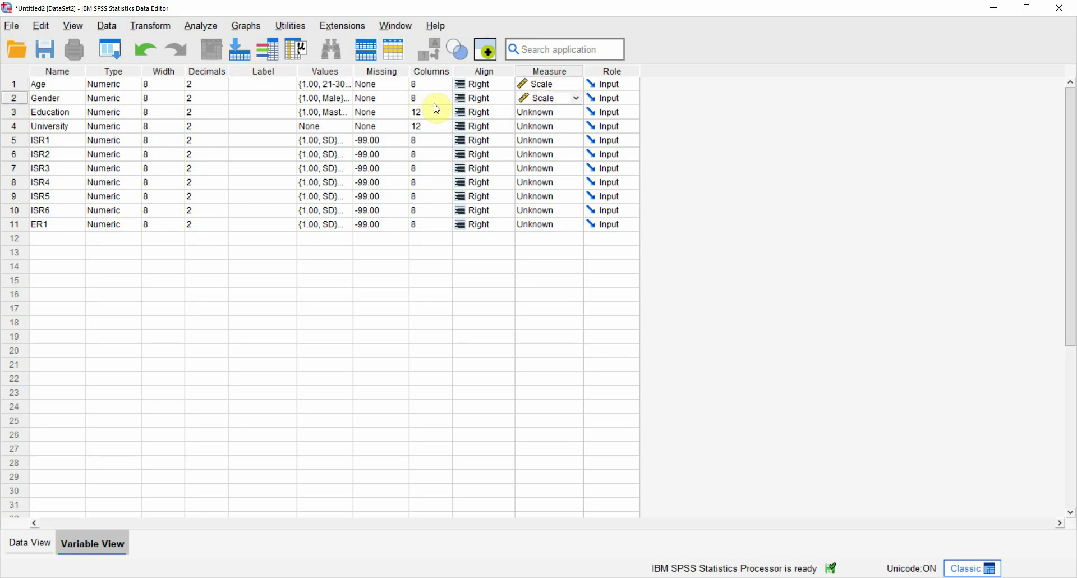
pyautogui.click(566, 118)
pyautogui.click(576, 99)
pyautogui.click(576, 100)
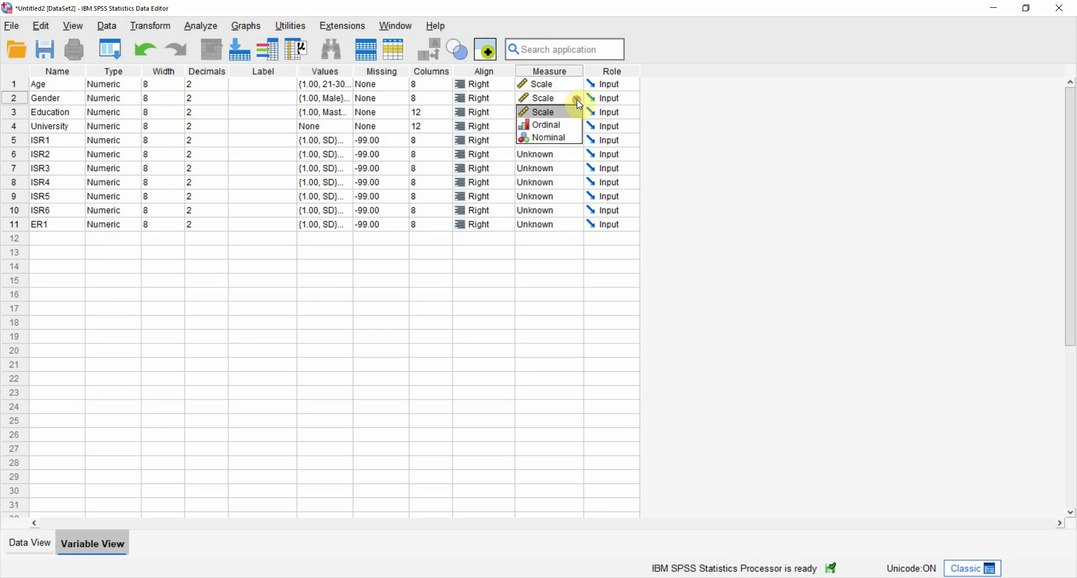
pyautogui.click(551, 138)
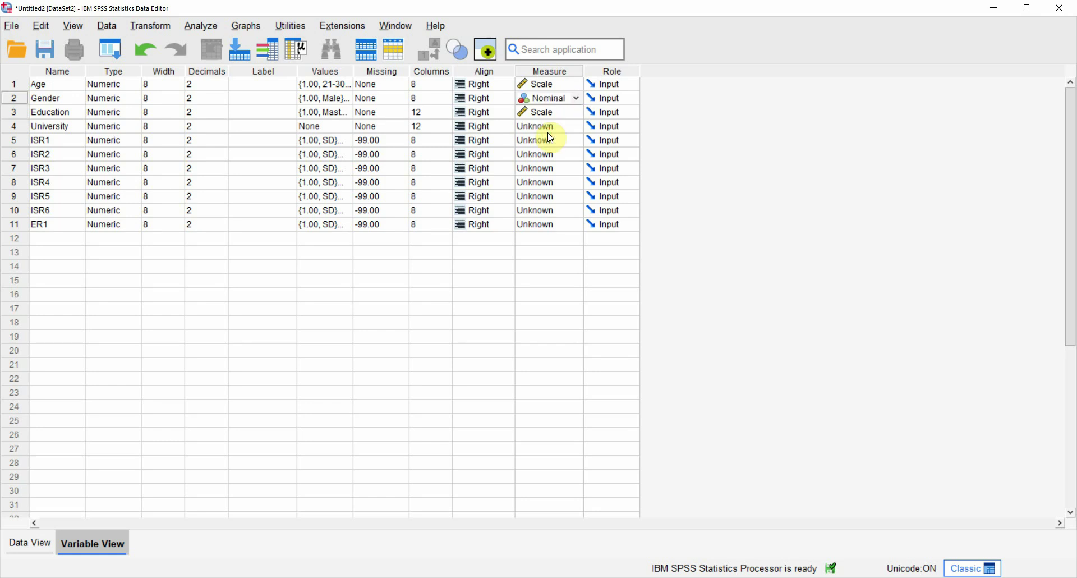
# - Set the measurement level of Education to Ordinal and of University to Nominal
pyautogui.click(582, 112)
pyautogui.click(577, 113)
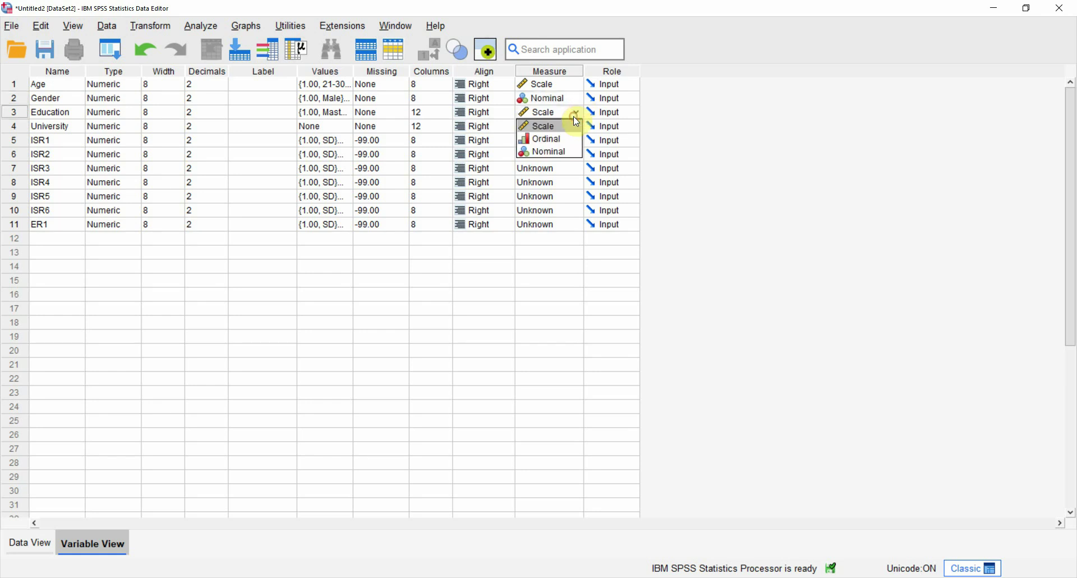
pyautogui.click(544, 138)
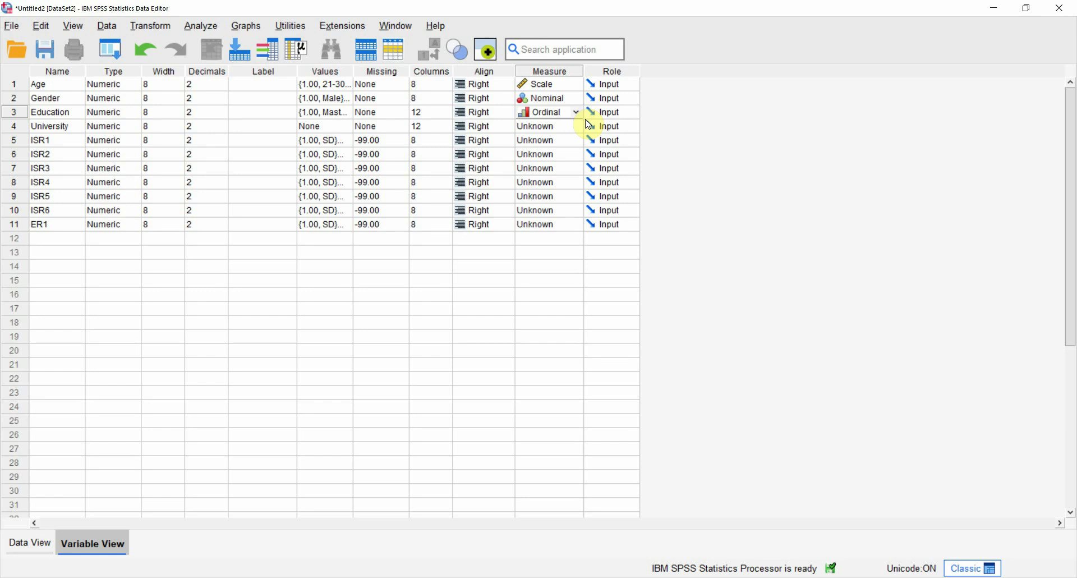
pyautogui.click(576, 128)
pyautogui.click(576, 129)
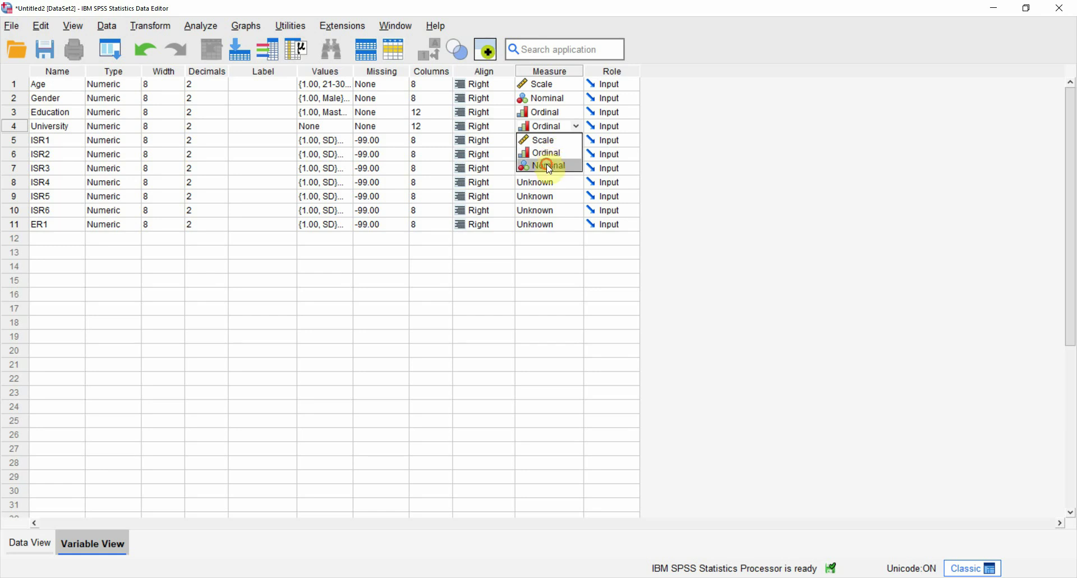
pyautogui.click(548, 167)
# - Set the measurement level of the variables ISR1 through ISR6 and ER1 to Scale
pyautogui.click(573, 140)
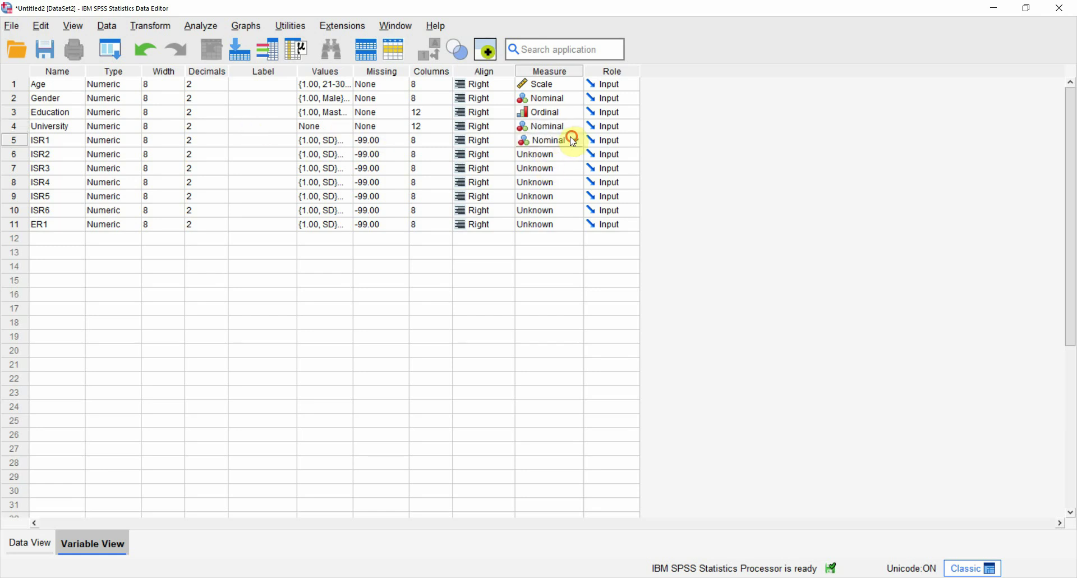
pyautogui.click(575, 142)
pyautogui.click(550, 154)
pyautogui.click(575, 157)
pyautogui.click(576, 155)
pyautogui.click(555, 169)
pyautogui.click(575, 172)
pyautogui.click(563, 182)
pyautogui.doubleClick(555, 196)
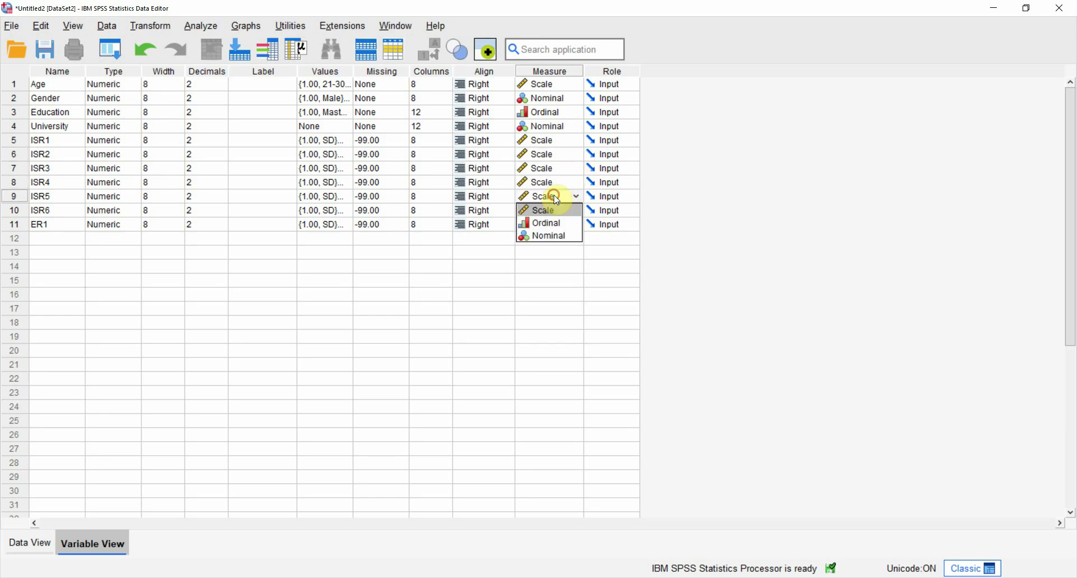
pyautogui.click(554, 209)
pyautogui.click(544, 211)
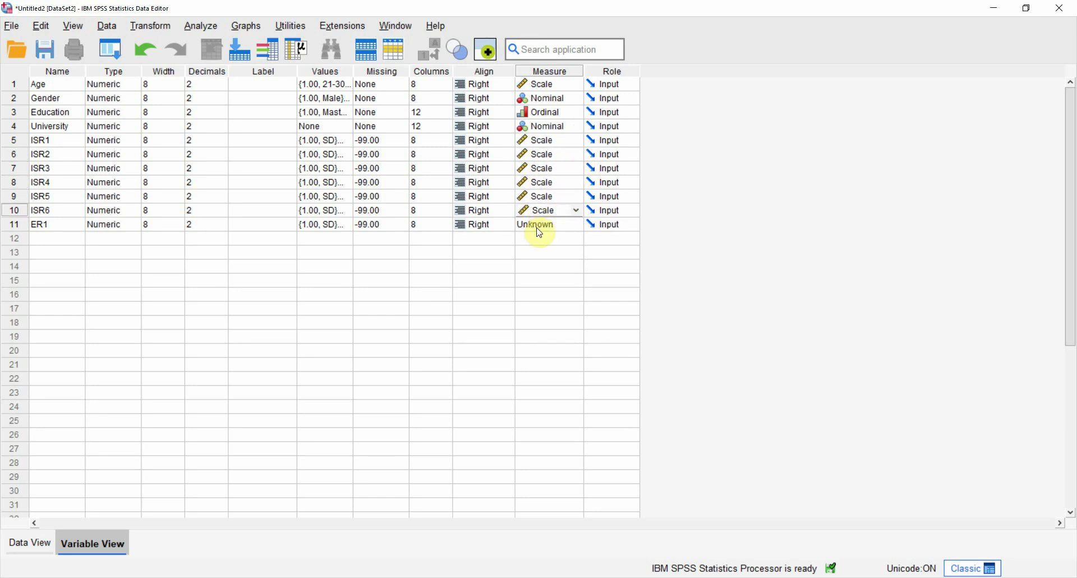
pyautogui.click(538, 226)
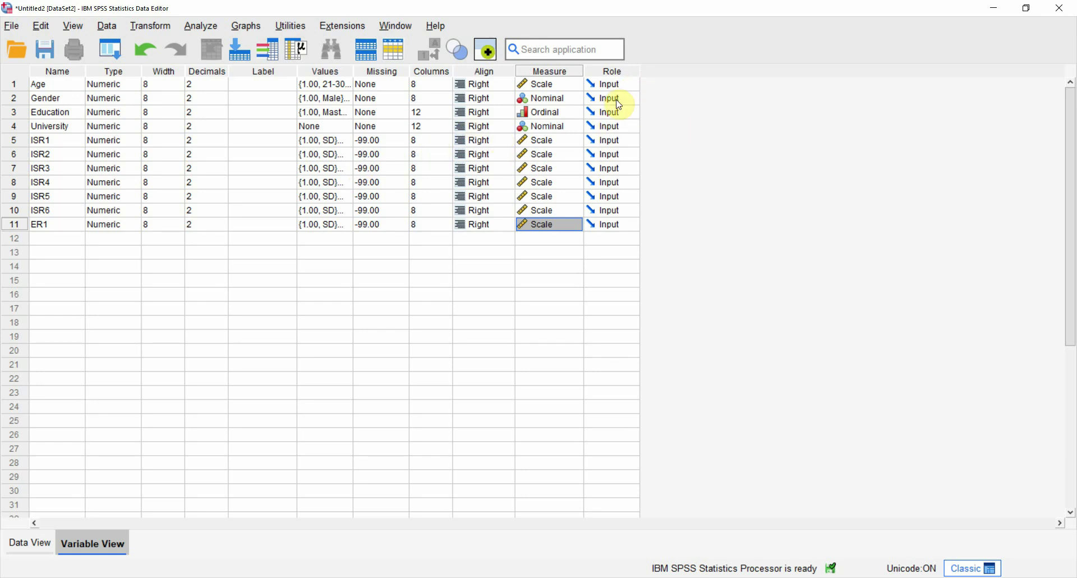
# - Examine the role options available for the Age variable
pyautogui.click(631, 84)
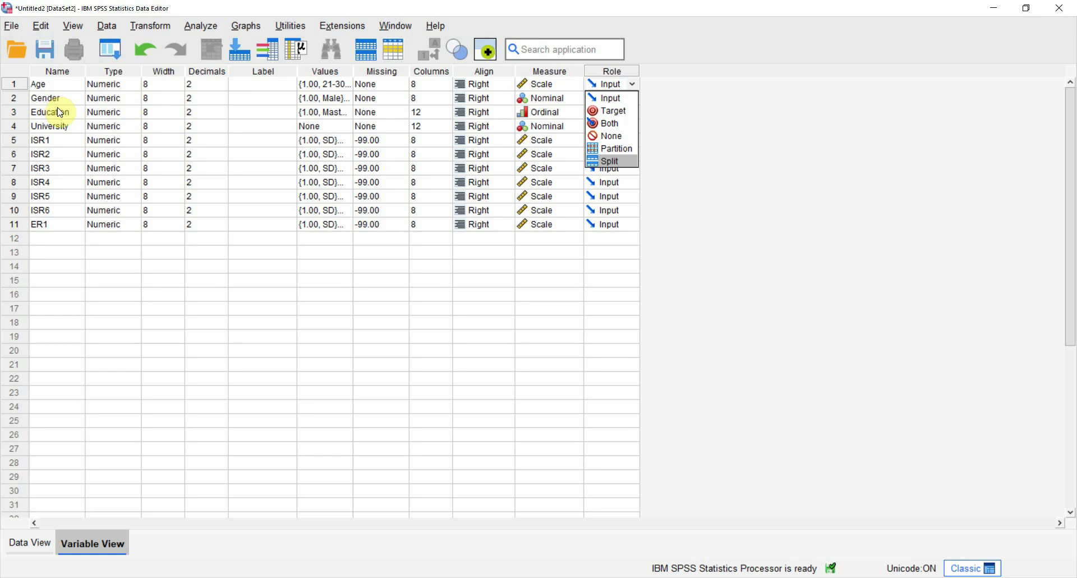
pyautogui.click(45, 139)
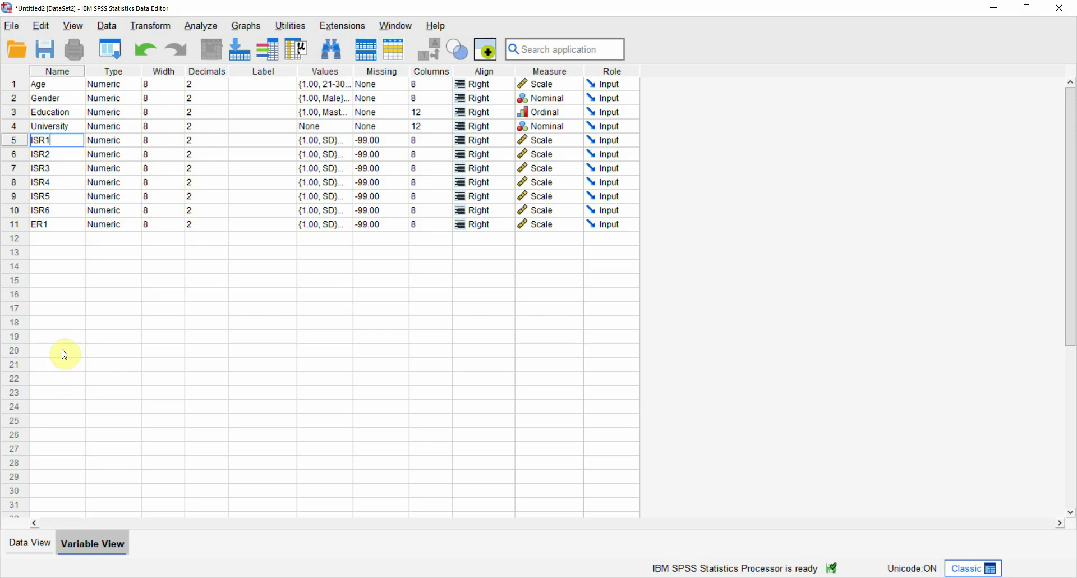
# - Switch to the questionnaire document in Word and copy the full text of the ISR1 statement
pyautogui.click(537, 575)
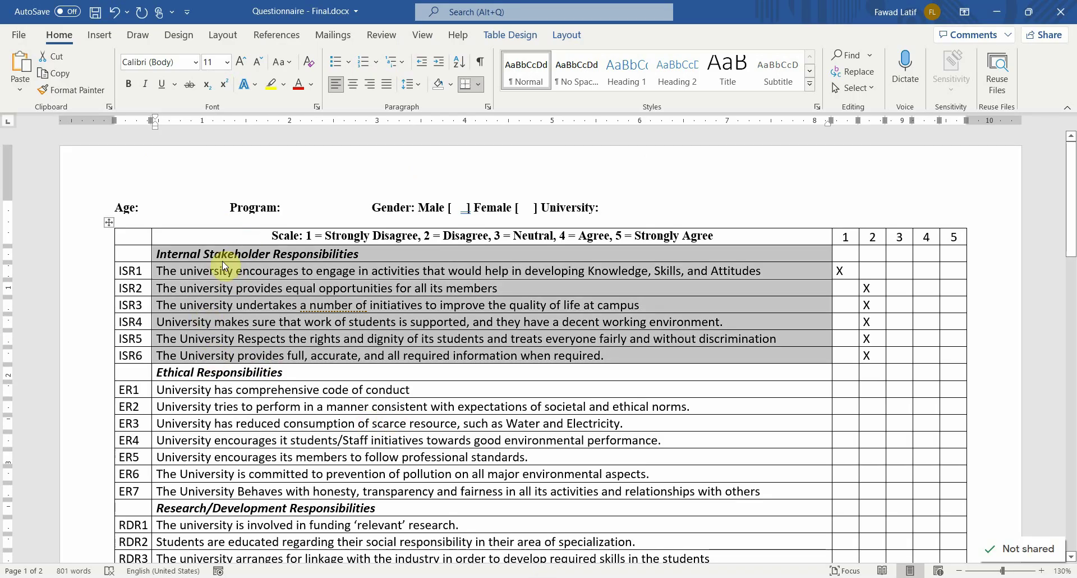
pyautogui.moveTo(202, 391); pyautogui.dragTo(243, 489)
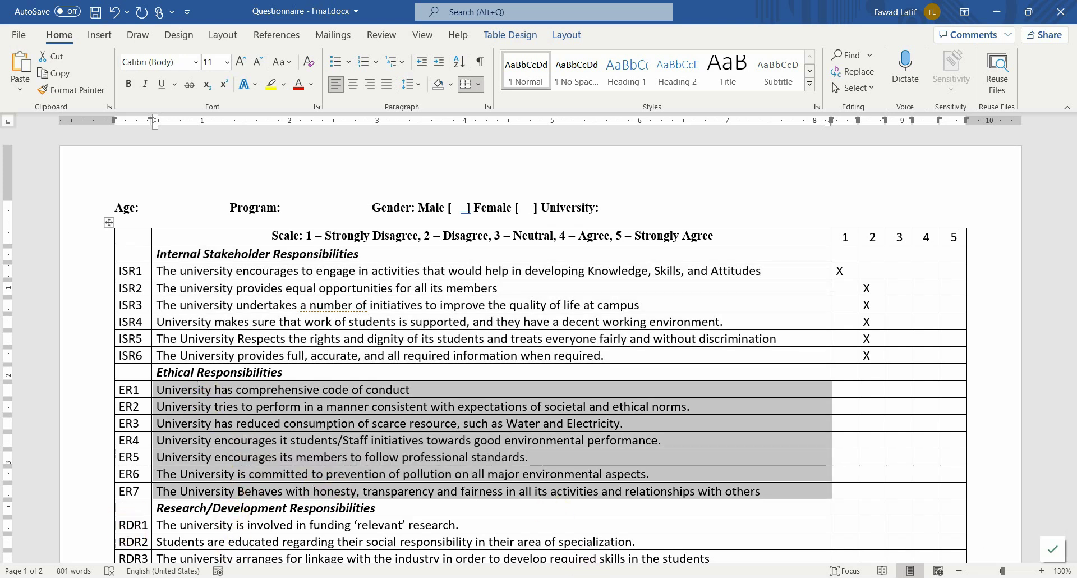
pyautogui.doubleClick(242, 271)
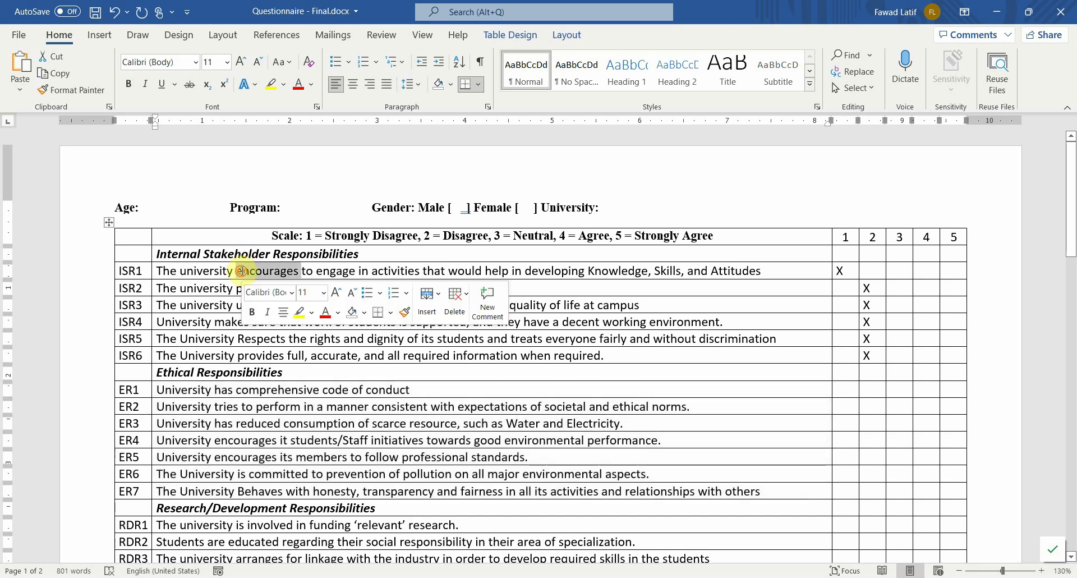
pyautogui.tripleClick(243, 272)
pyautogui.hotkey('ctrl', 'c')
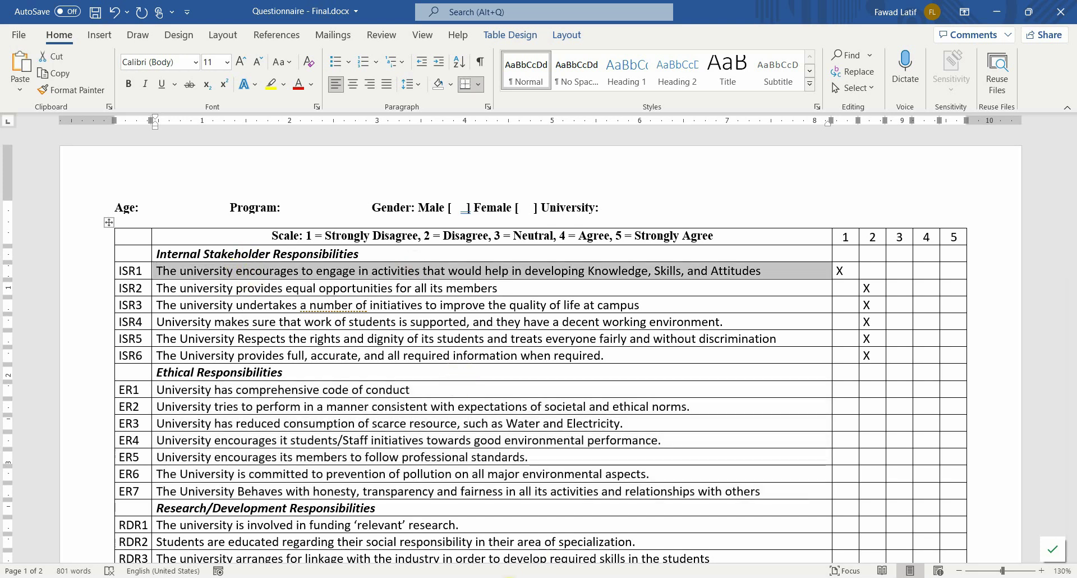
# - Return to the Untitled2 dataset in SPSS and paste the copied questionnaire statement as the label of ISR1
pyautogui.click(493, 513)
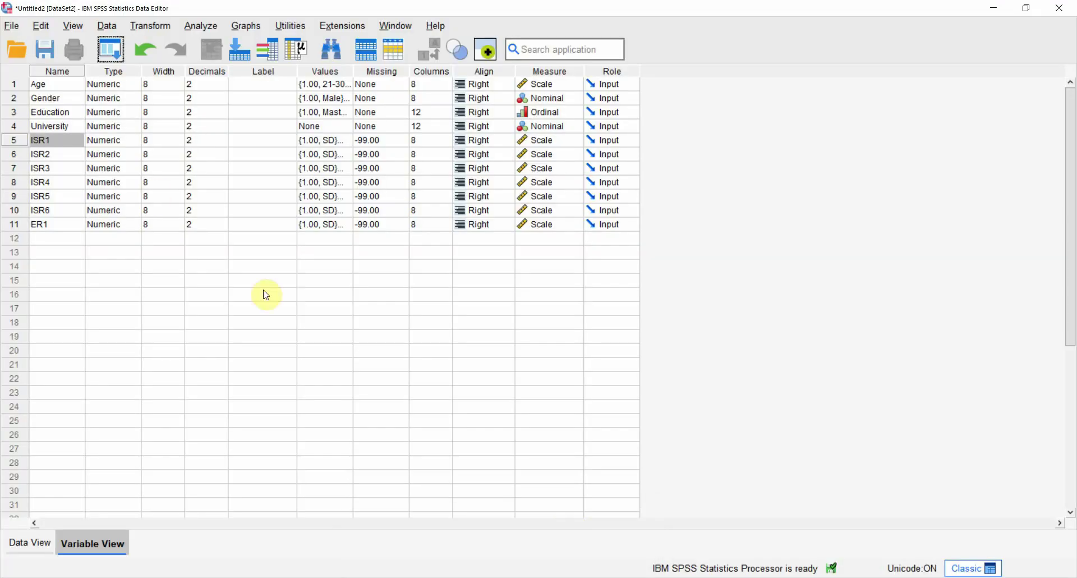
pyautogui.click(258, 141)
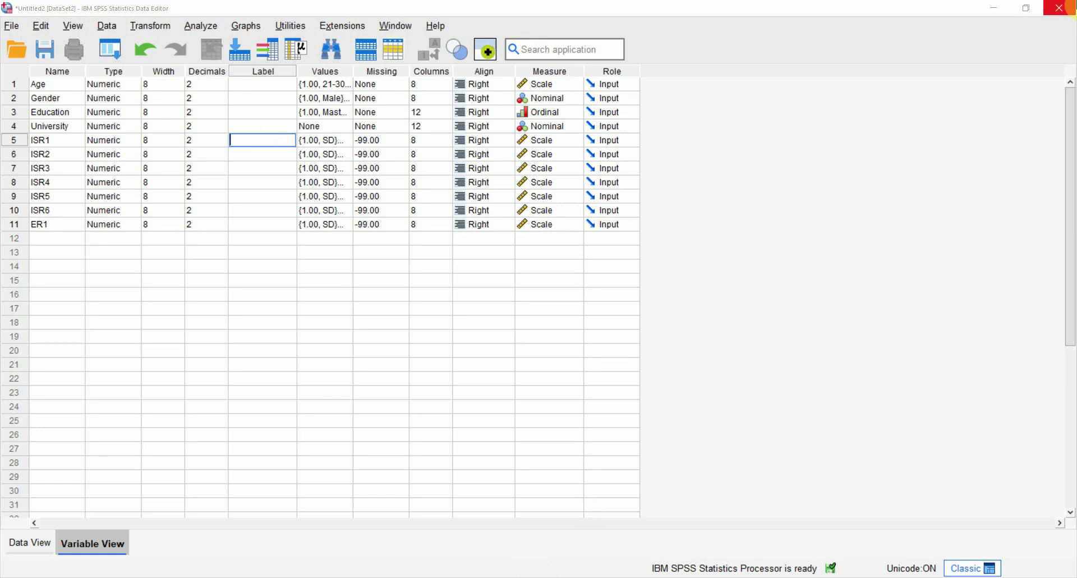
pyautogui.click(992, 8)
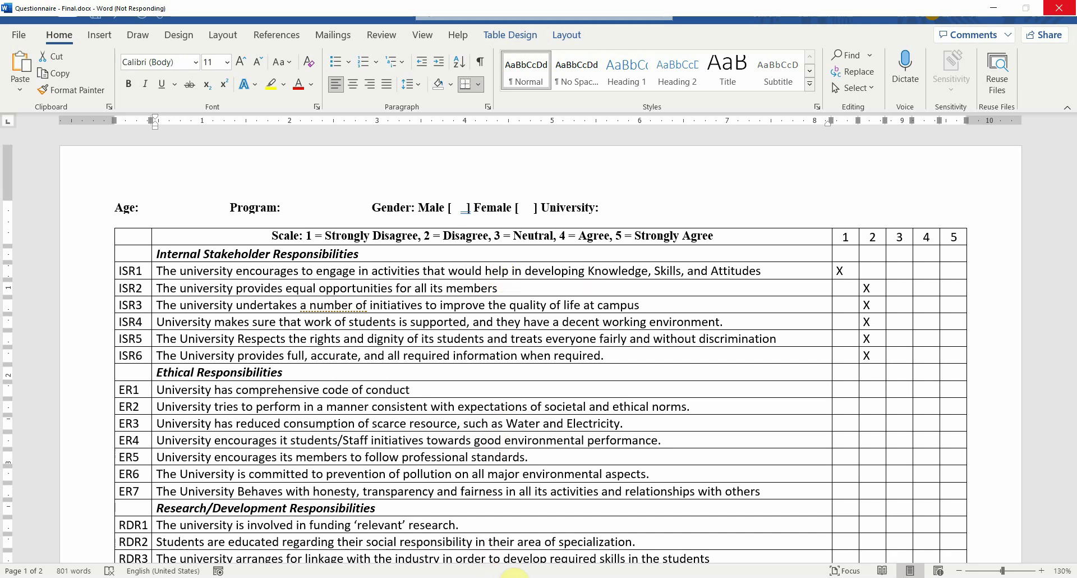
pyautogui.click(502, 576)
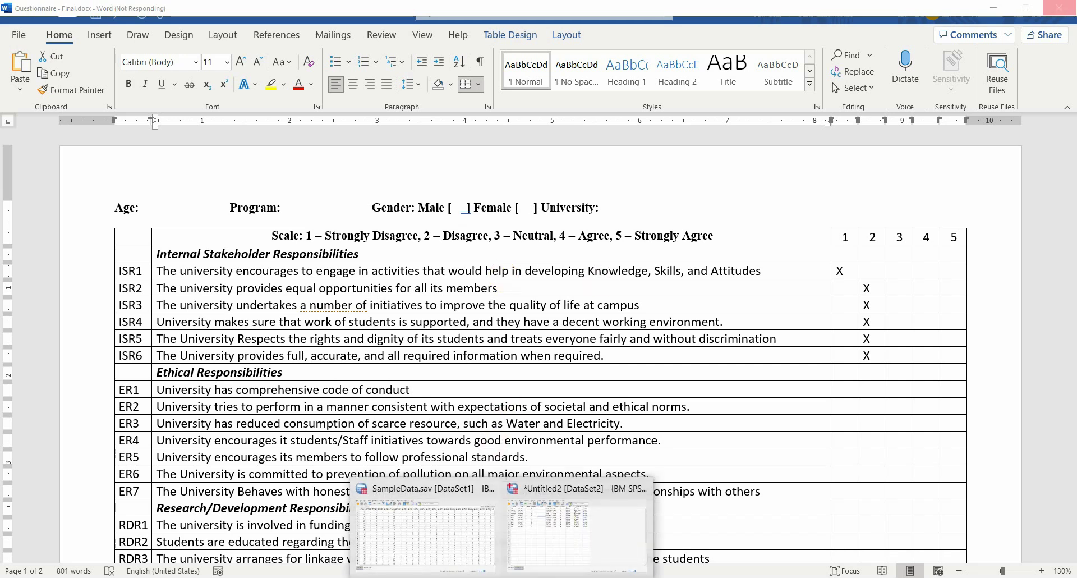
pyautogui.click(537, 518)
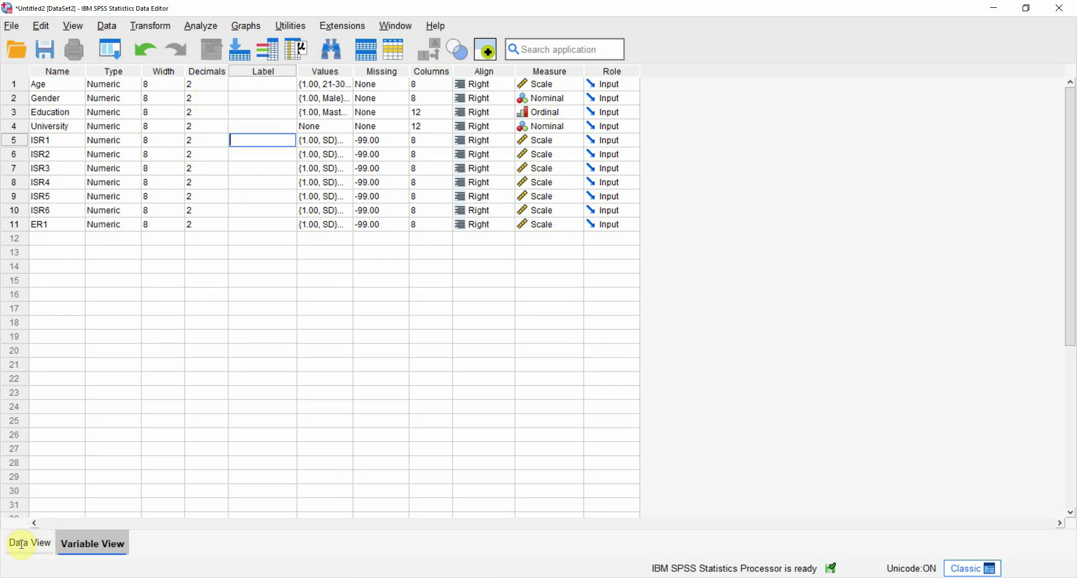
pyautogui.hotkey('ctrl', 'v')
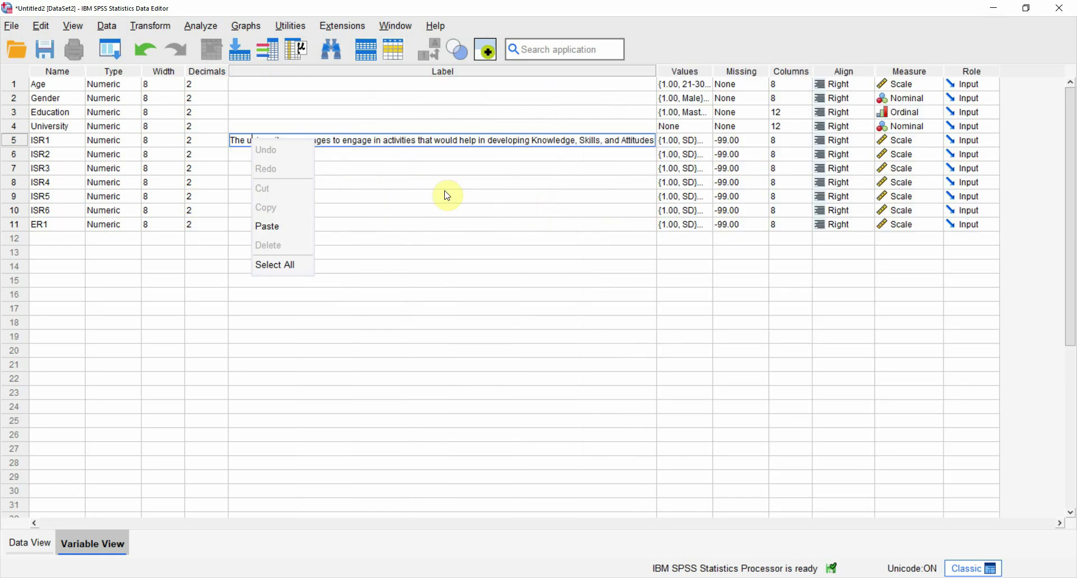
pyautogui.click(471, 156)
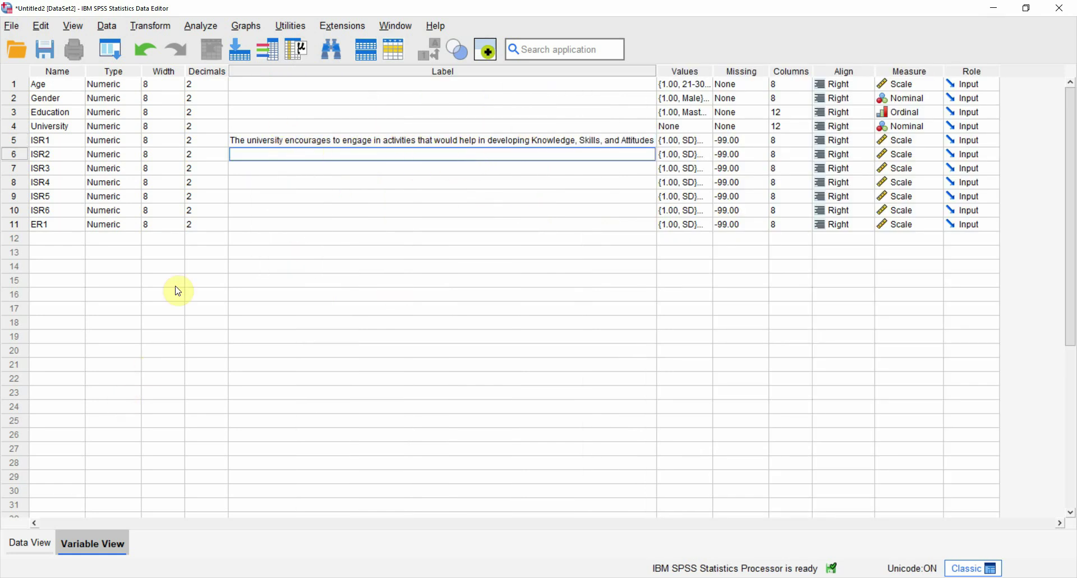
# - Enter the first respondent's data in Untitled2's first case: Age 22, Gender 1, Education 1 and University 1
pyautogui.click(42, 543)
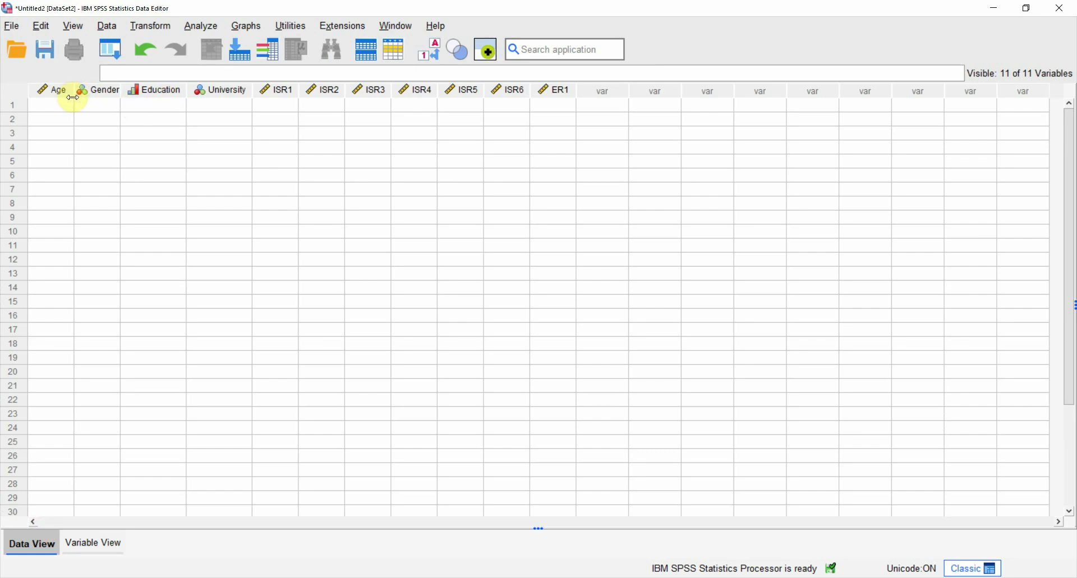
pyautogui.click(52, 105)
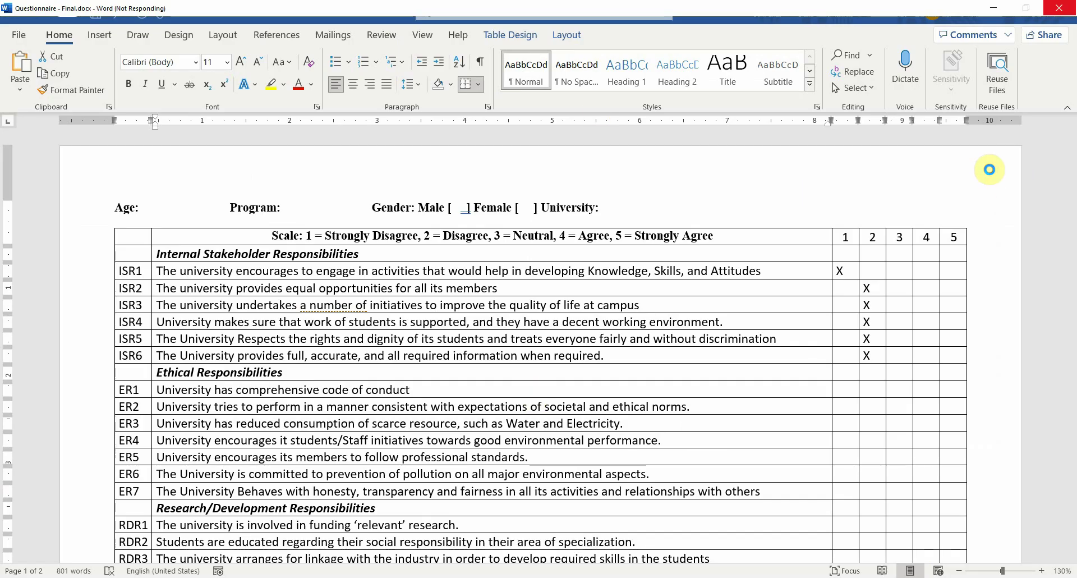
pyautogui.moveTo(501, 577)
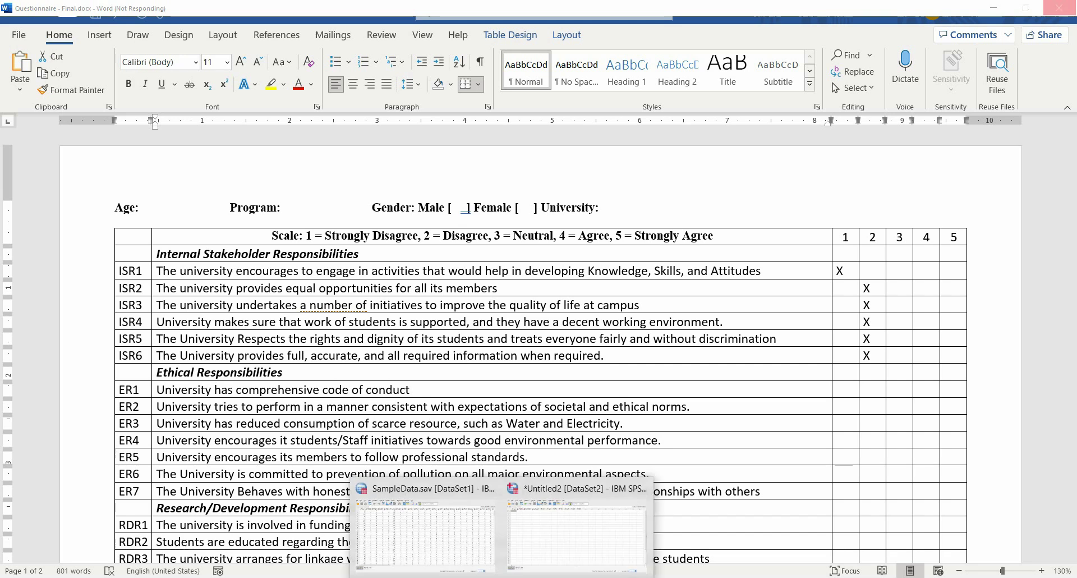
pyautogui.click(523, 530)
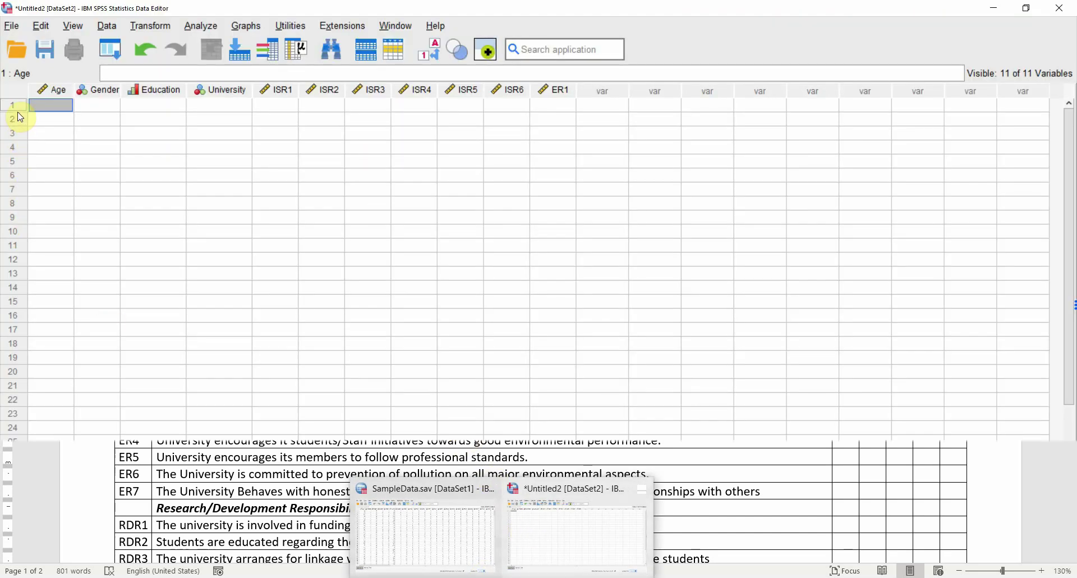
pyautogui.write('22')
pyautogui.press('Tab')
pyautogui.write('1')
pyautogui.press('Tab')
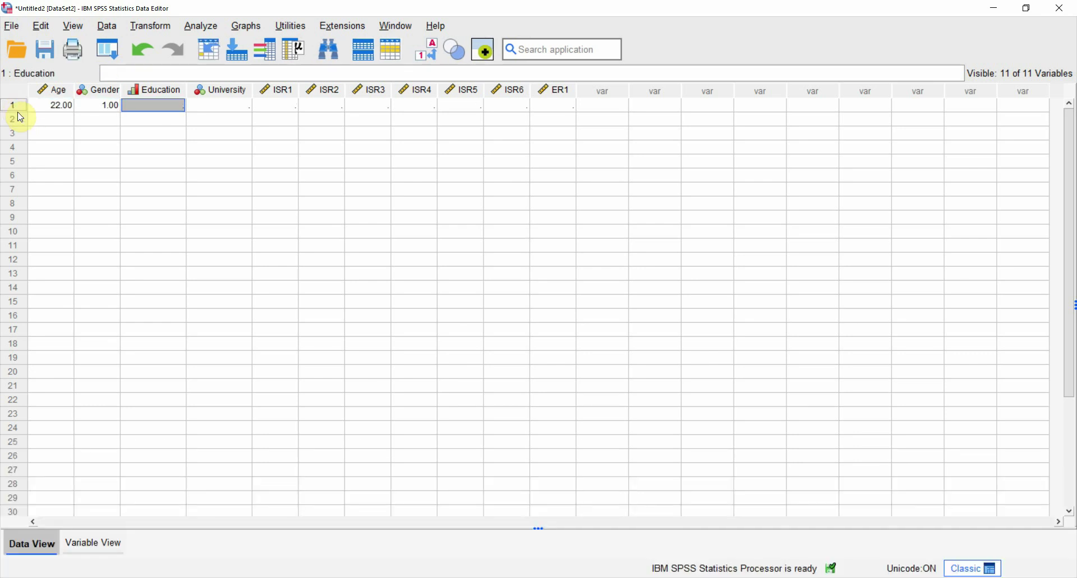
pyautogui.write('1')
pyautogui.press('Tab')
pyautogui.write('1')
pyautogui.press('Tab')
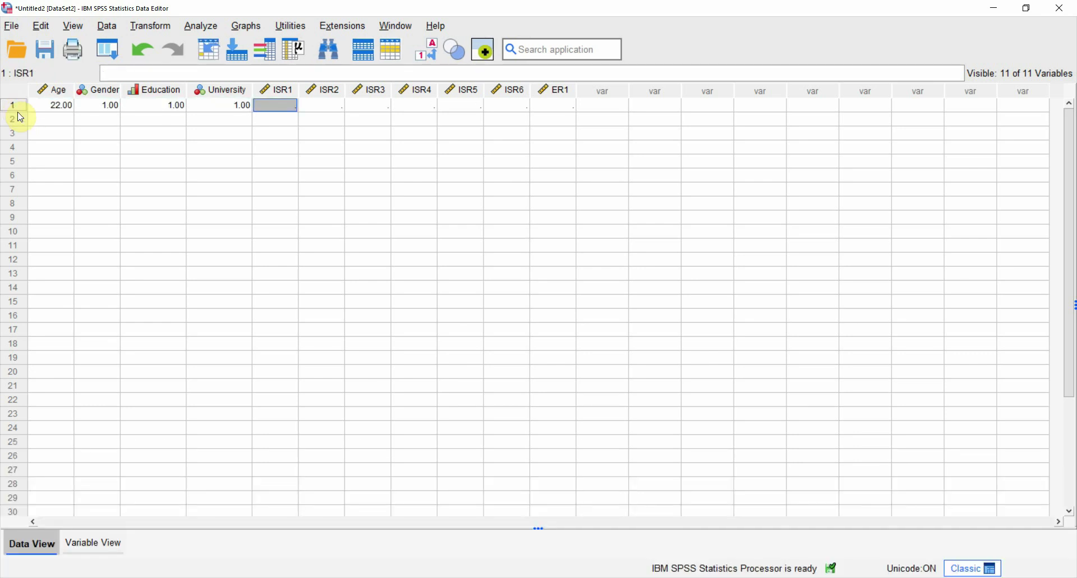
# - Enter 2, 1, 2, 3, 2 and 3 for ISR1 through ISR6 and 2 for ER1 in the first case
pyautogui.write('2')
pyautogui.press('Tab')
pyautogui.write('1')
pyautogui.press('Tab')
pyautogui.write('2')
pyautogui.press('Tab')
pyautogui.write('3')
pyautogui.press('Tab')
pyautogui.write('2')
pyautogui.press('Tab')
pyautogui.write('3')
pyautogui.press('Tab')
pyautogui.write('2')
pyautogui.press('Tab')
pyautogui.press('Left')
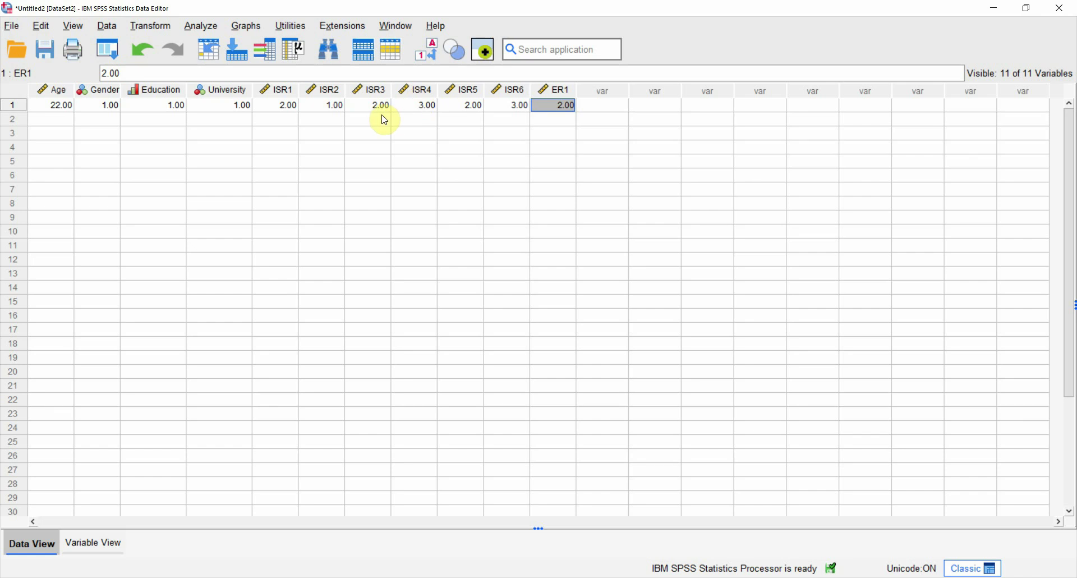
# - Enter Age 23, Gender 1, Education 1 and University 1 for the second case
pyautogui.click(17, 104)
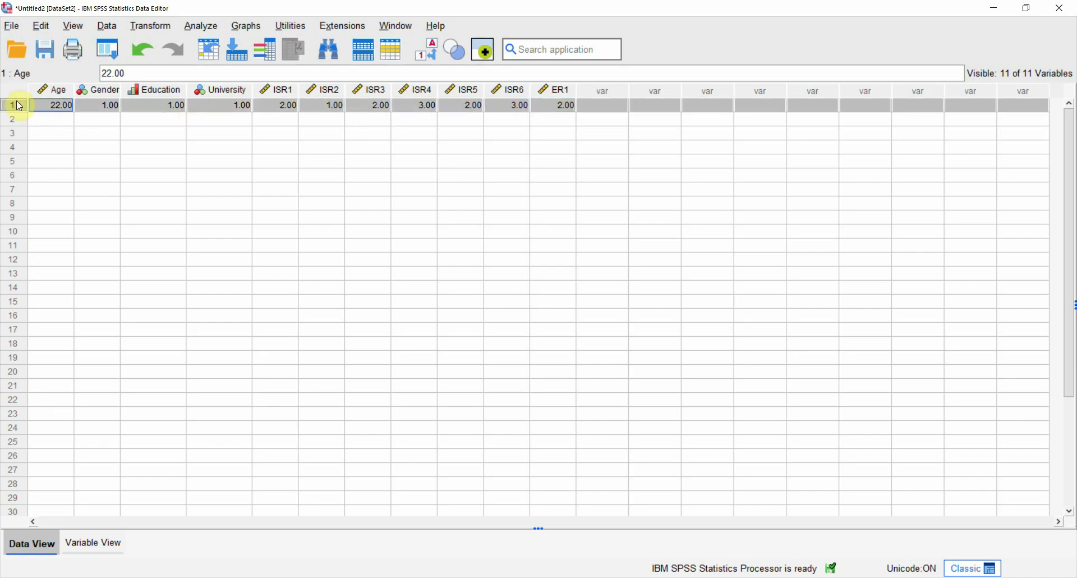
pyautogui.click(47, 133)
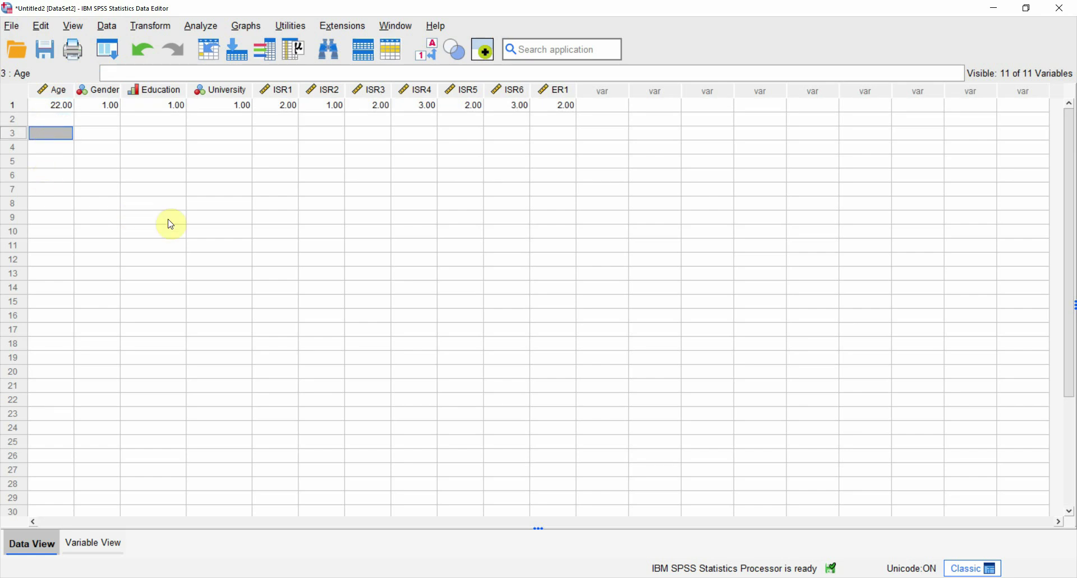
pyautogui.click(57, 119)
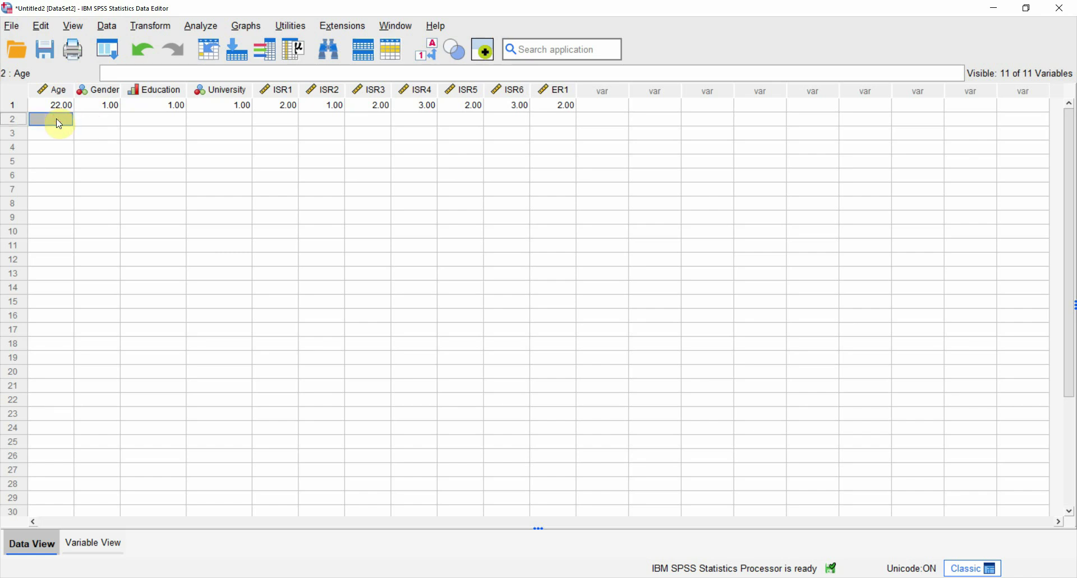
pyautogui.write('23')
pyautogui.press('Tab')
pyautogui.write('1')
pyautogui.press('Tab')
pyautogui.write('1')
pyautogui.press('Tab')
pyautogui.write('1')
pyautogui.press('Tab')
# - Fill the second case with 3, 4, 5, 5, 4 and 5 for ISR1 through ISR6 and 6 for ER1
pyautogui.write('3')
pyautogui.press('Tab')
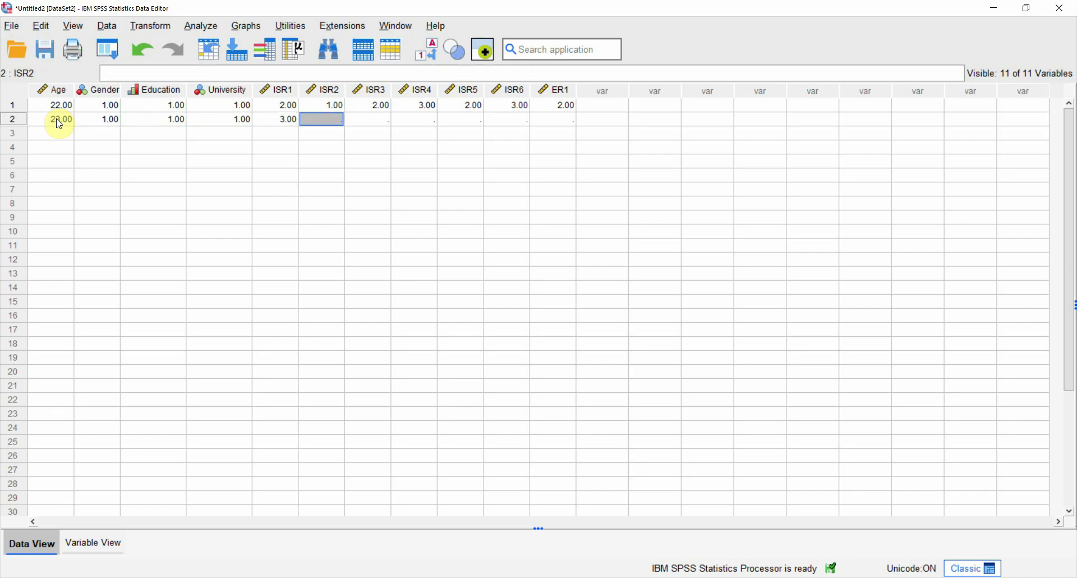
pyautogui.write('43')
pyautogui.write('4')
pyautogui.press('Tab')
pyautogui.write('5')
pyautogui.press('Tab')
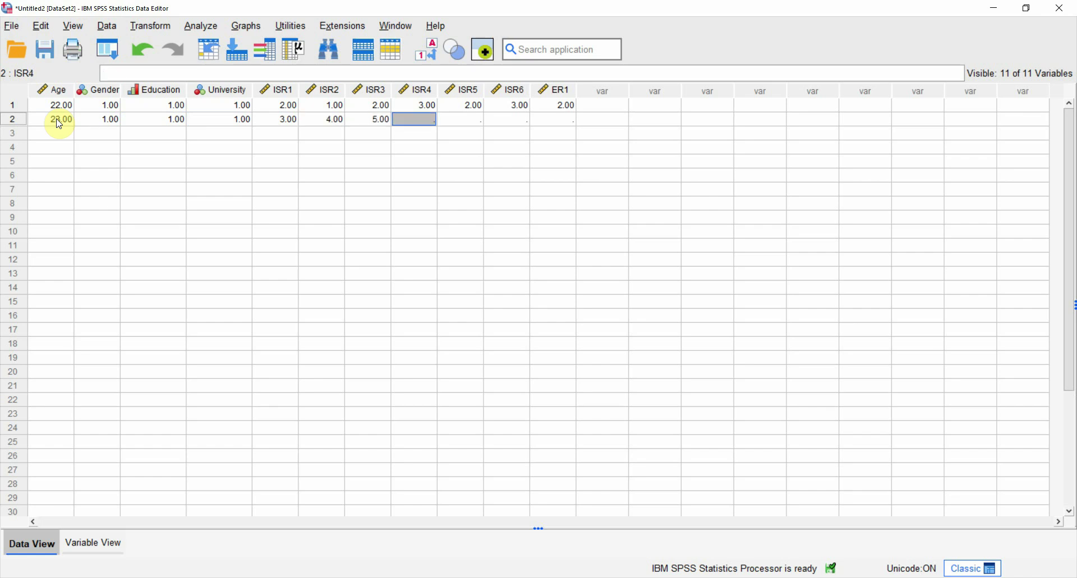
pyautogui.write('5')
pyautogui.press('Tab')
pyautogui.write('4')
pyautogui.press('Tab')
pyautogui.write('5')
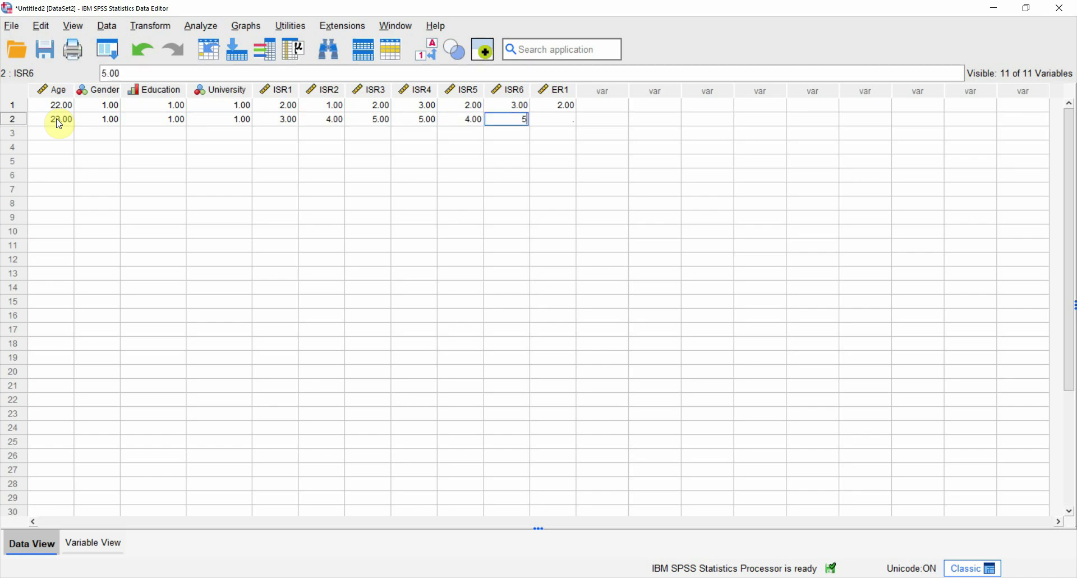
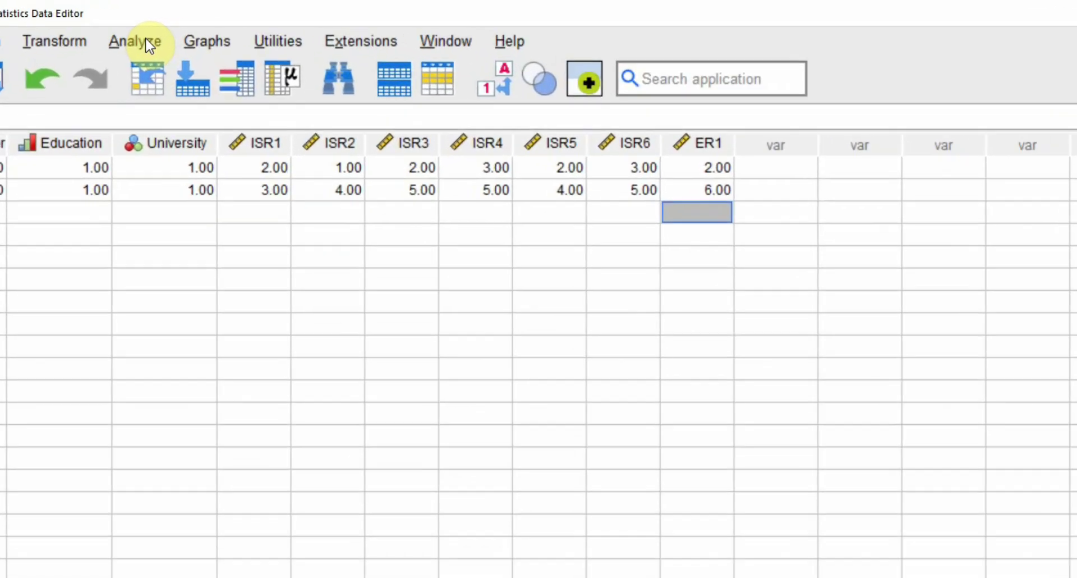
# - Set up a Frequencies analysis with ISR2 through ISR6 and ER1 as the variables
pyautogui.click(210, 28)
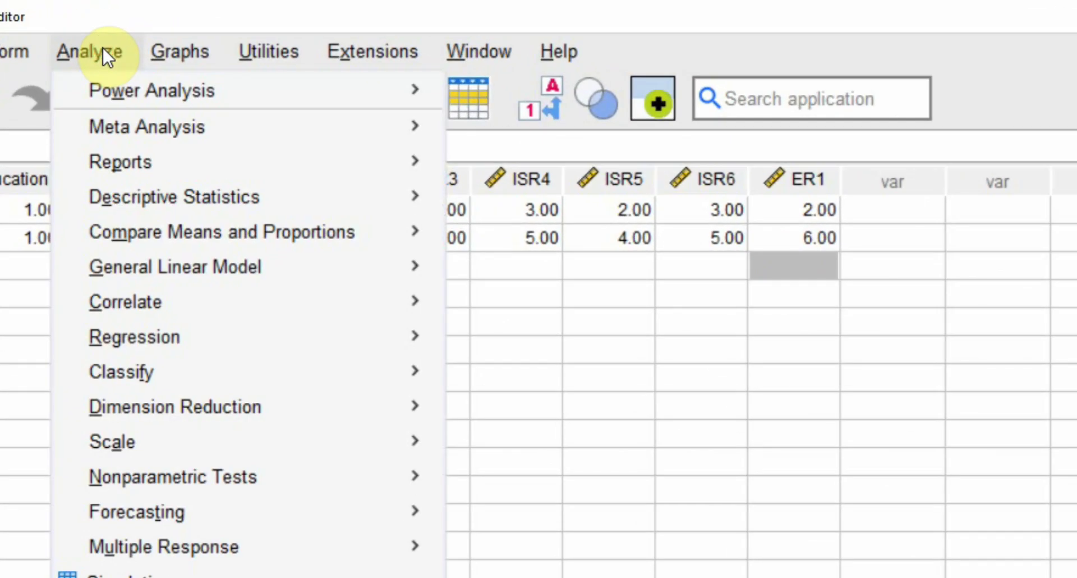
pyautogui.moveTo(316, 195)
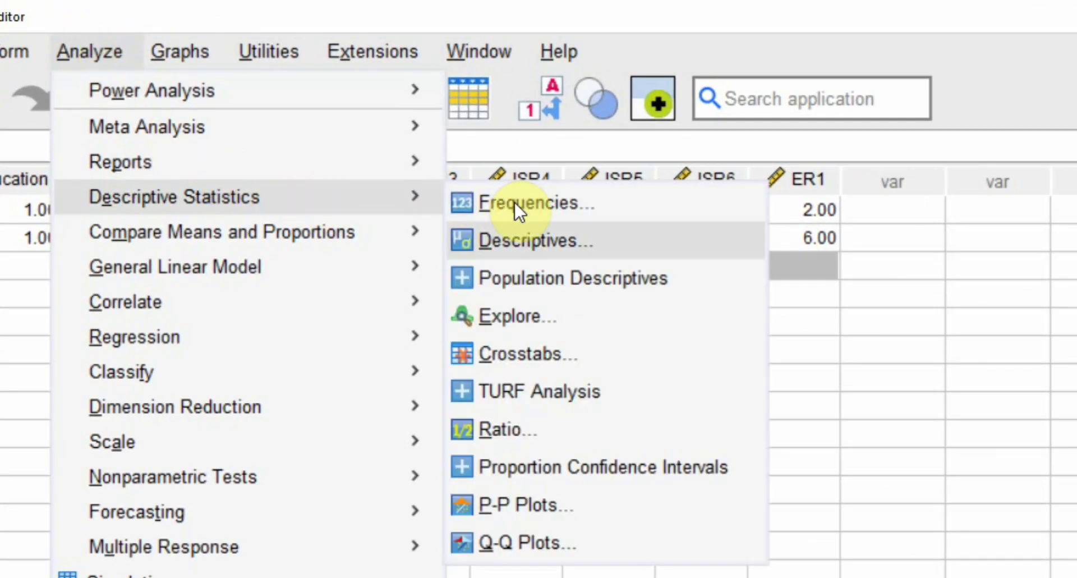
pyautogui.click(554, 198)
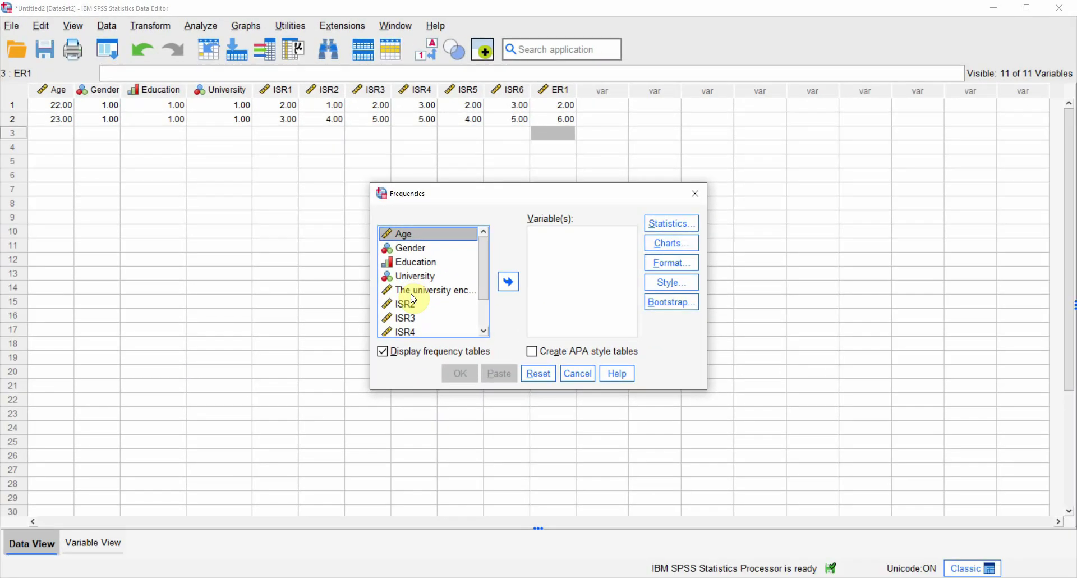
pyautogui.click(408, 303)
pyautogui.hotkey('shift', 'Down')
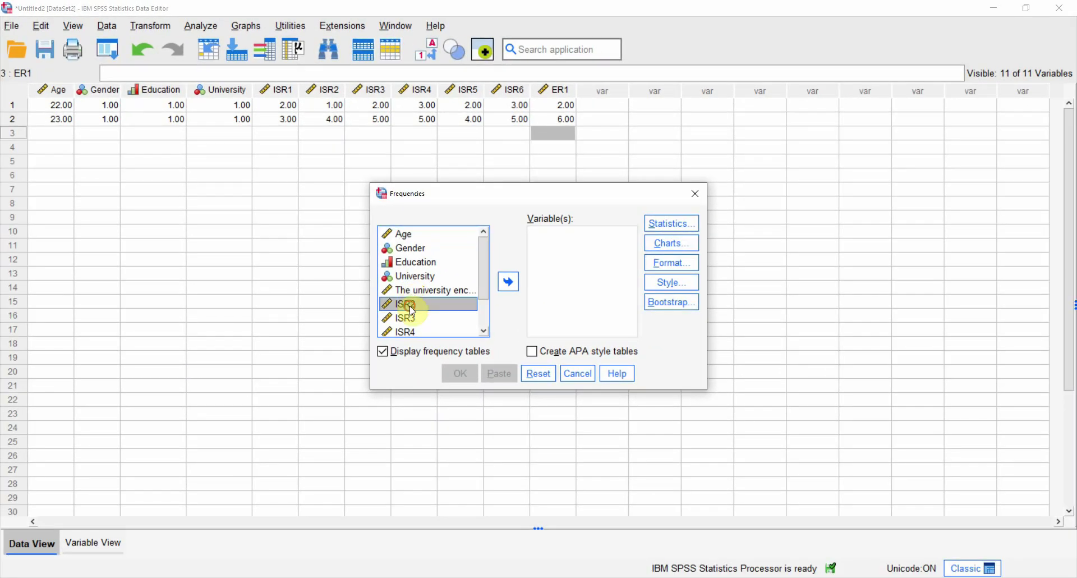
pyautogui.hotkey('shift', 'Down')
pyautogui.hotkey('shift', 'Down')
pyautogui.hotkey('shift', 'Down')
pyautogui.hotkey('shift', 'Down')
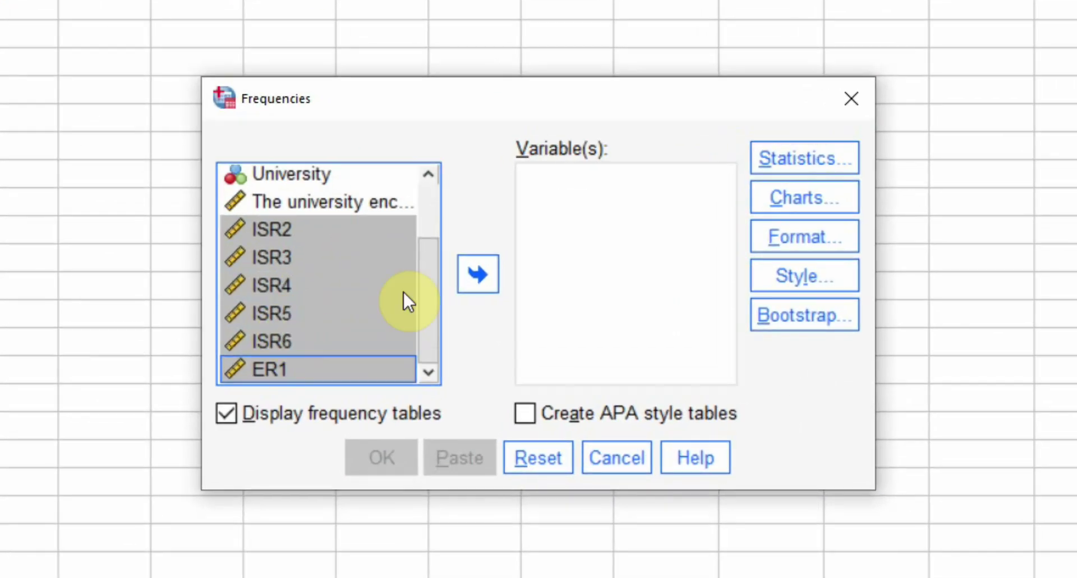
pyautogui.click(493, 282)
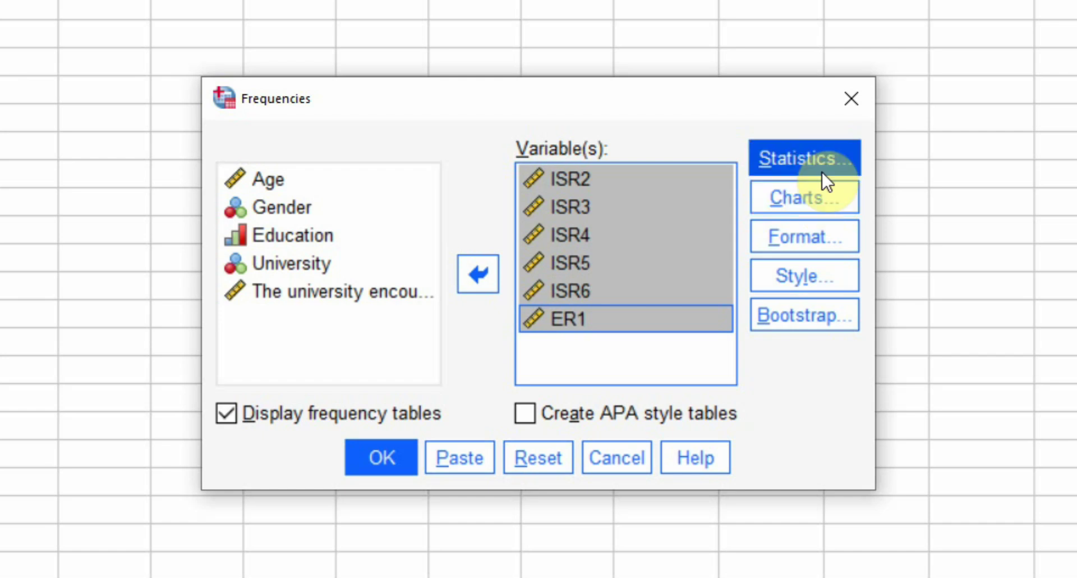
# - Run the frequencies with minimum and maximum statistics and close the output without saving it
pyautogui.click(821, 166)
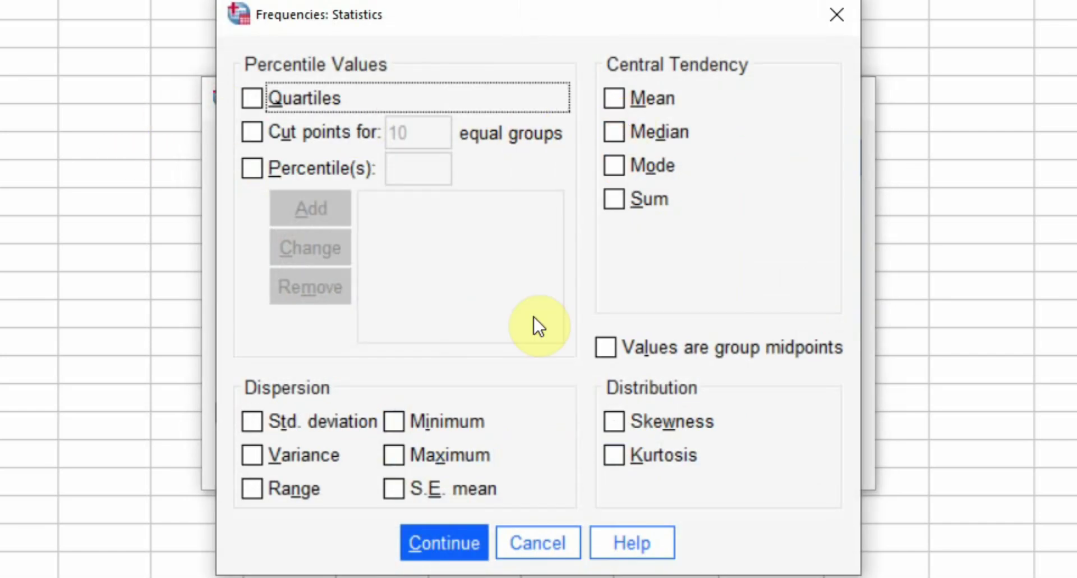
pyautogui.click(436, 417)
pyautogui.click(423, 449)
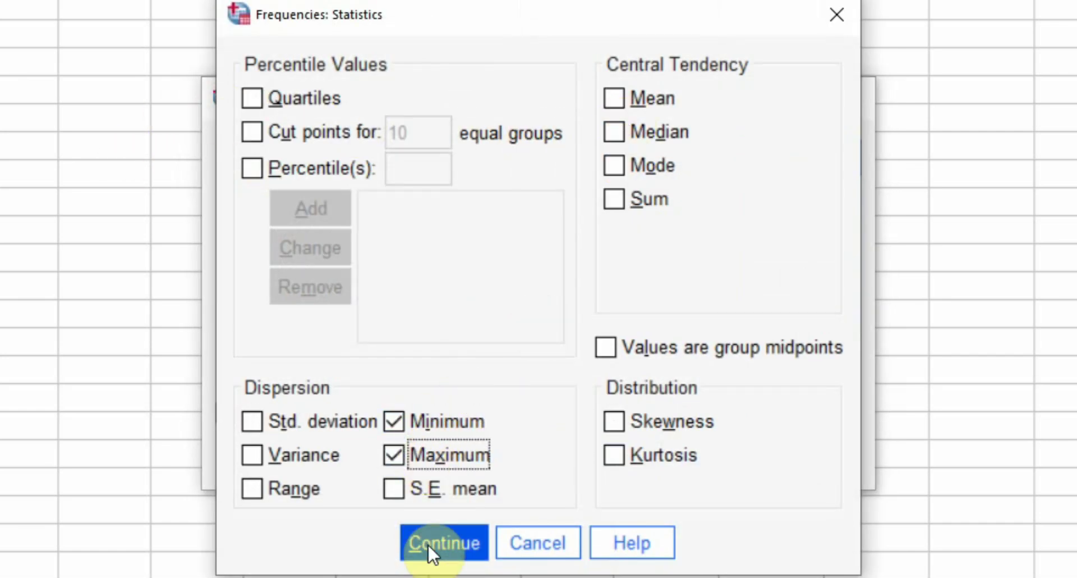
pyautogui.click(428, 543)
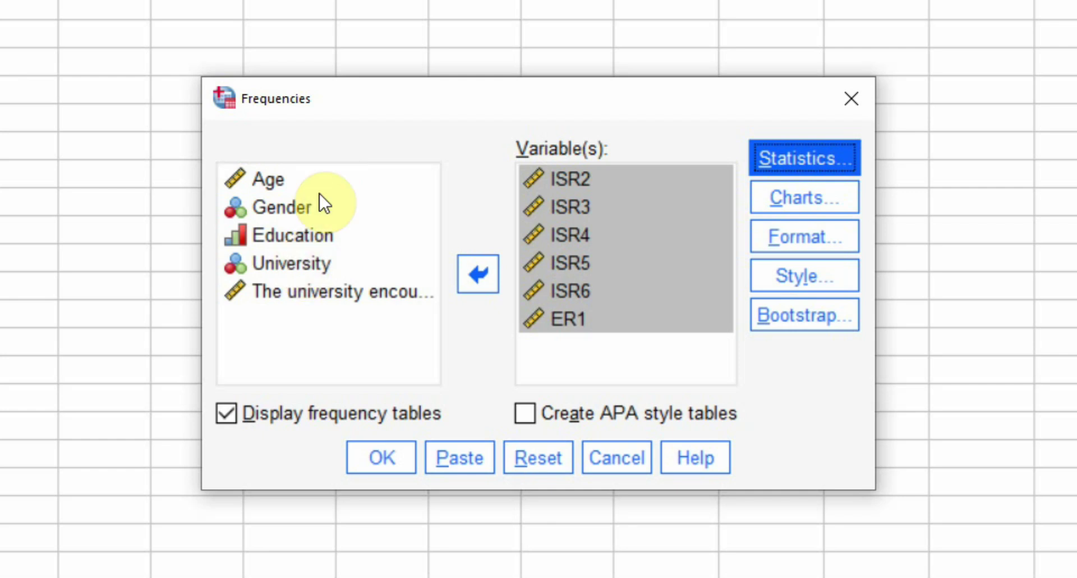
pyautogui.click(392, 449)
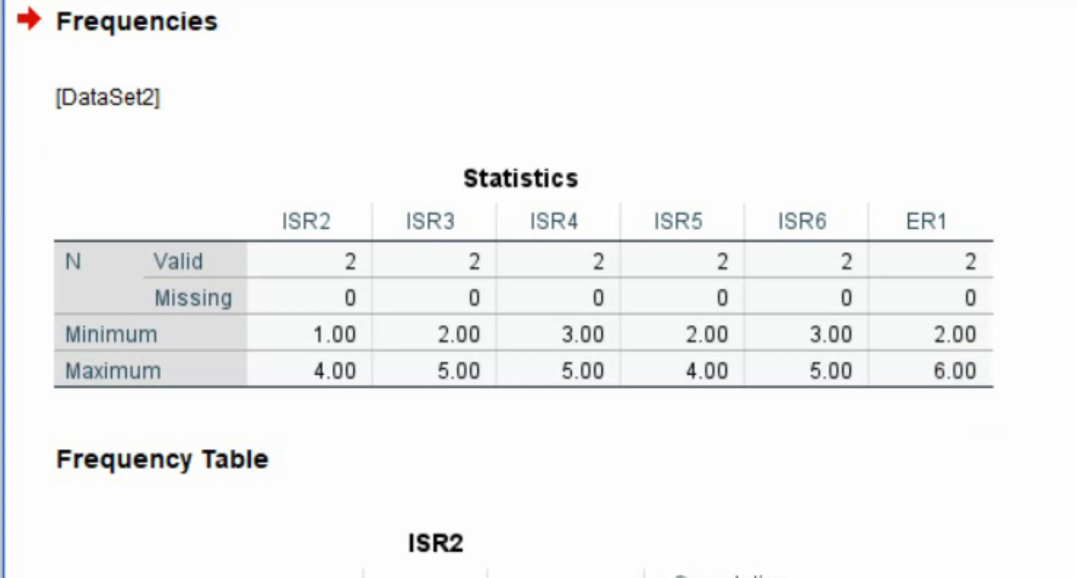
pyautogui.hotkey('alt', 'F4')
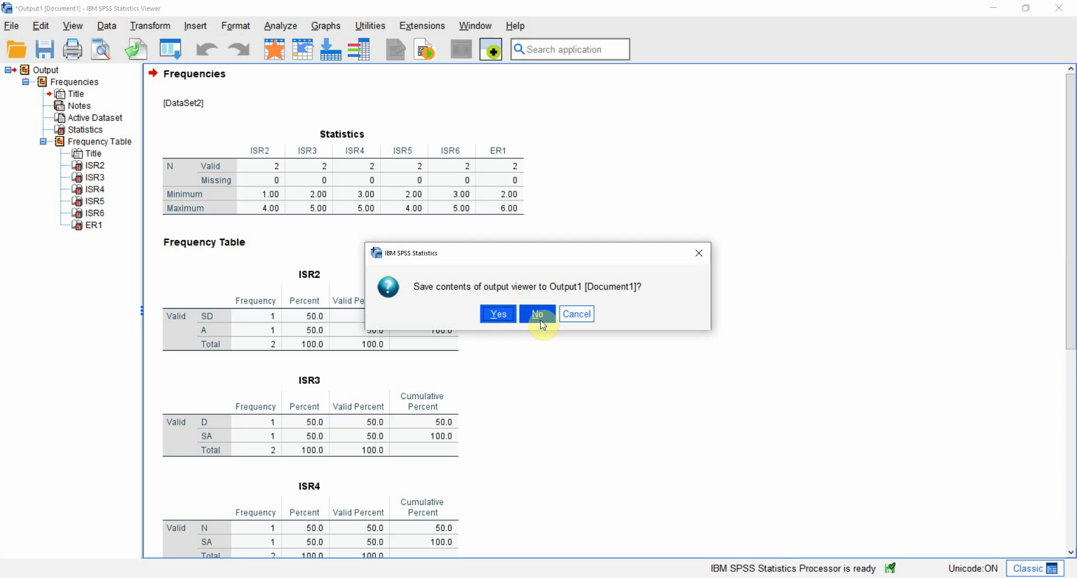
pyautogui.click(540, 320)
# - Find the value 6 in the ER1 column and change that entry to 5
pyautogui.click(556, 90)
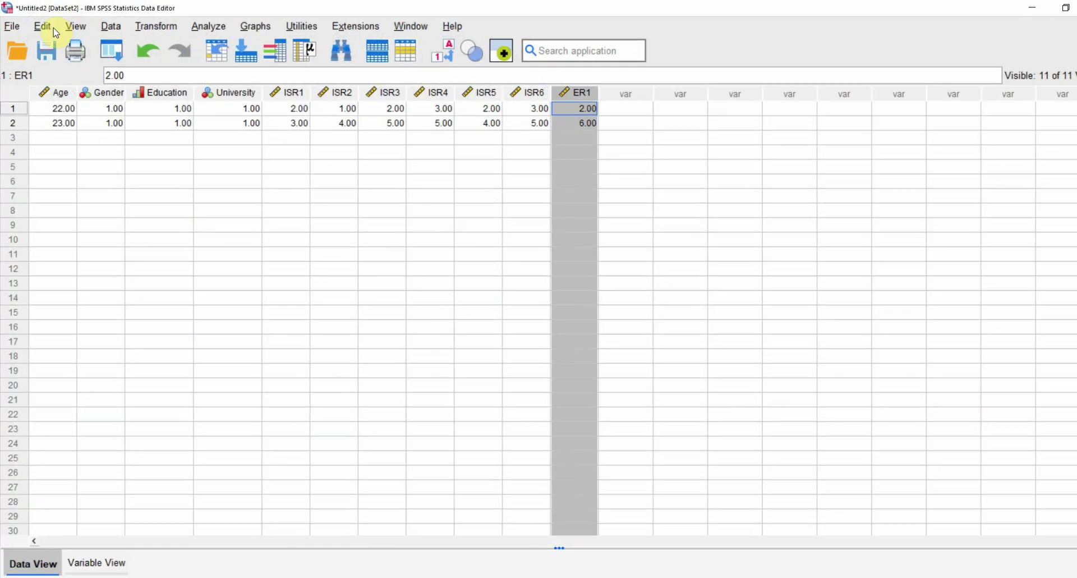
pyautogui.click(41, 26)
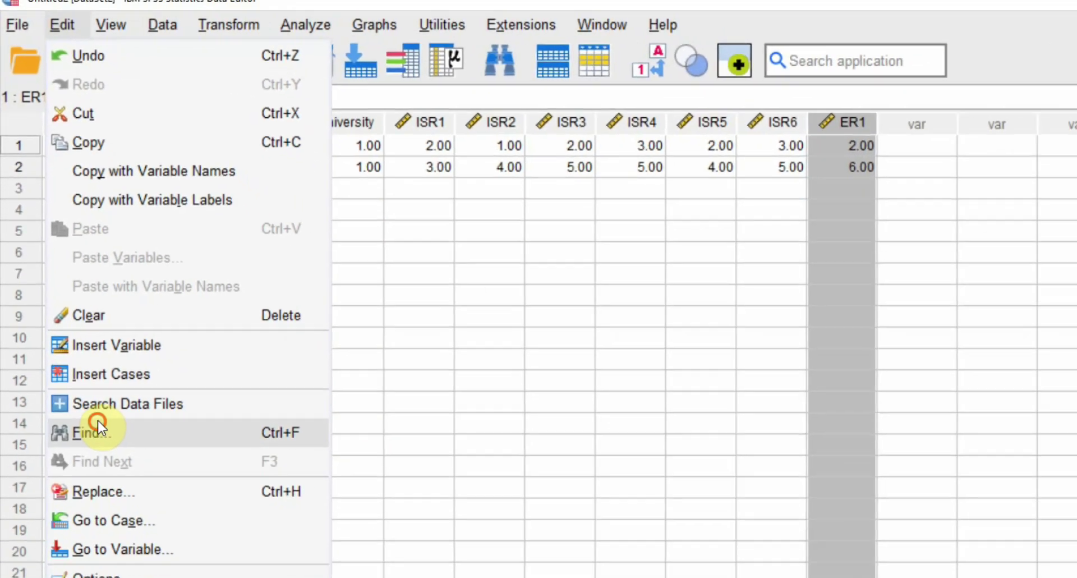
pyautogui.click(101, 518)
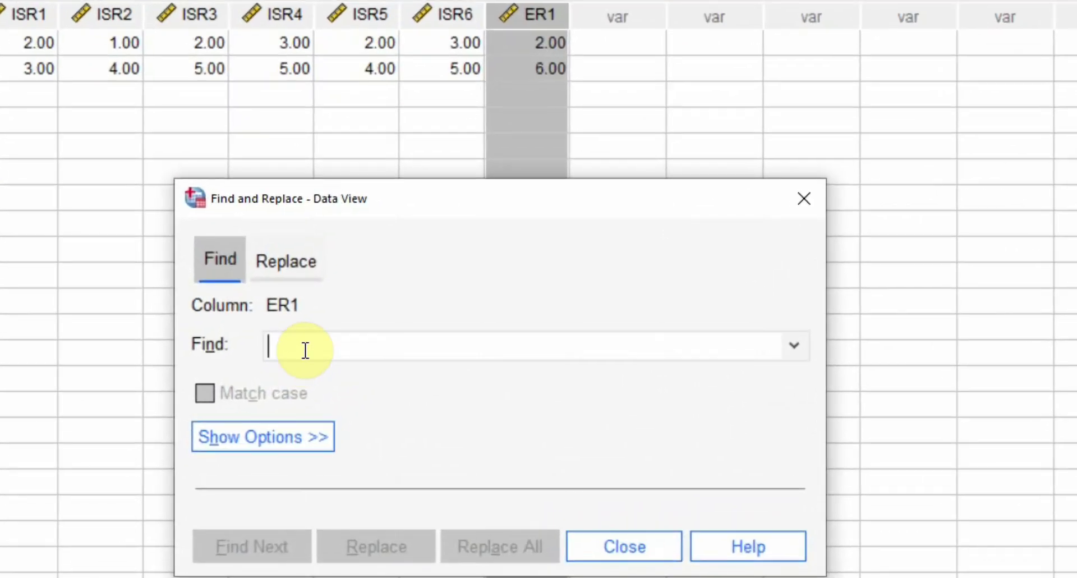
pyautogui.write('6')
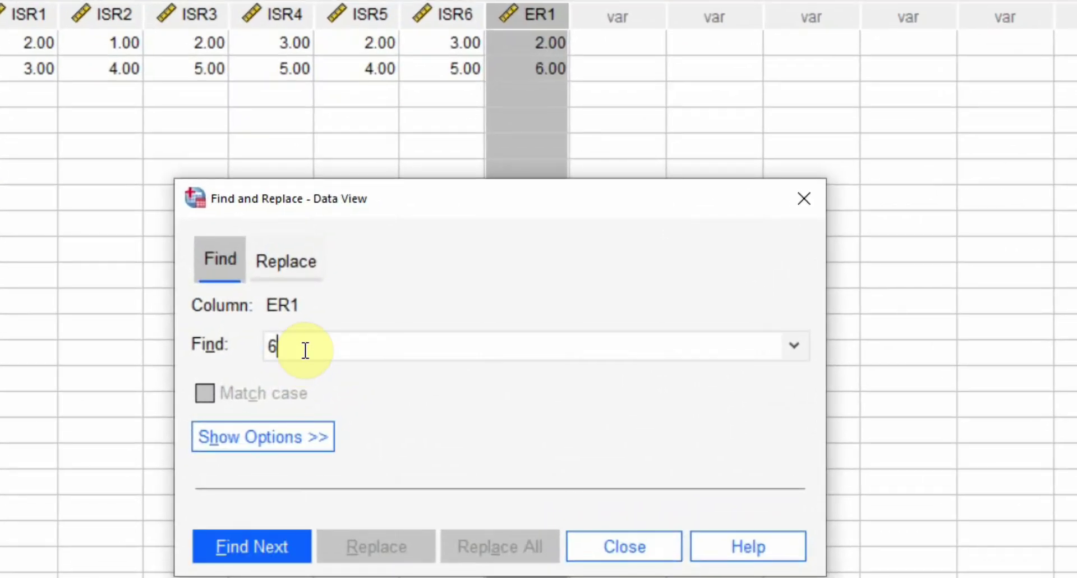
pyautogui.click(242, 550)
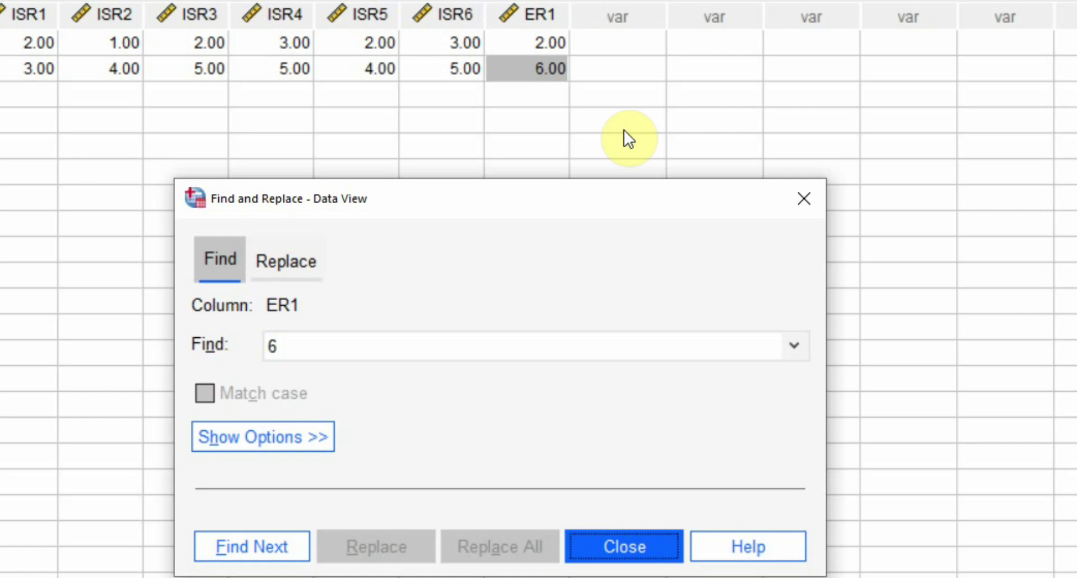
pyautogui.click(804, 198)
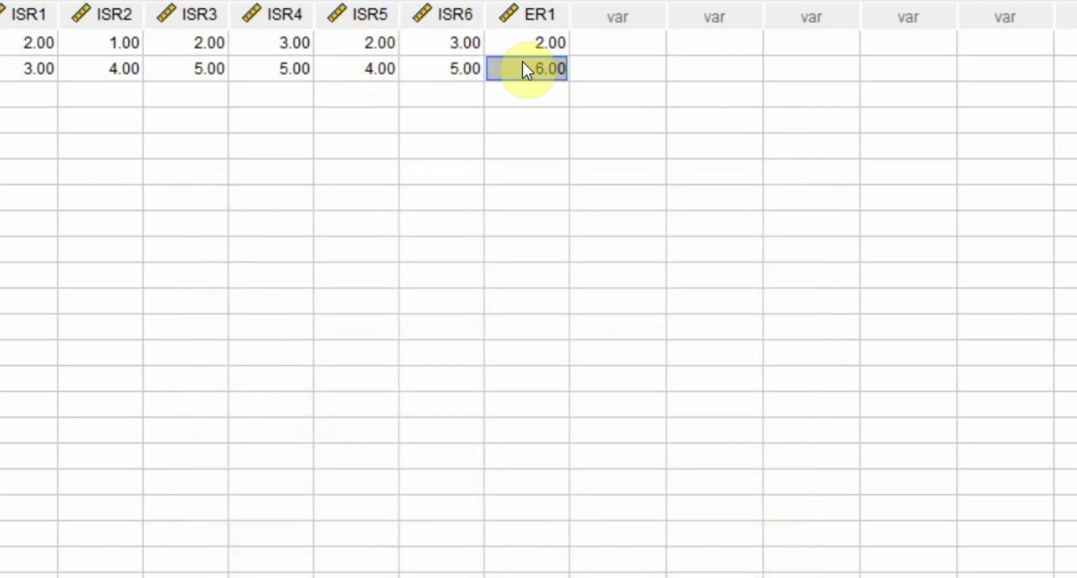
pyautogui.write('5')
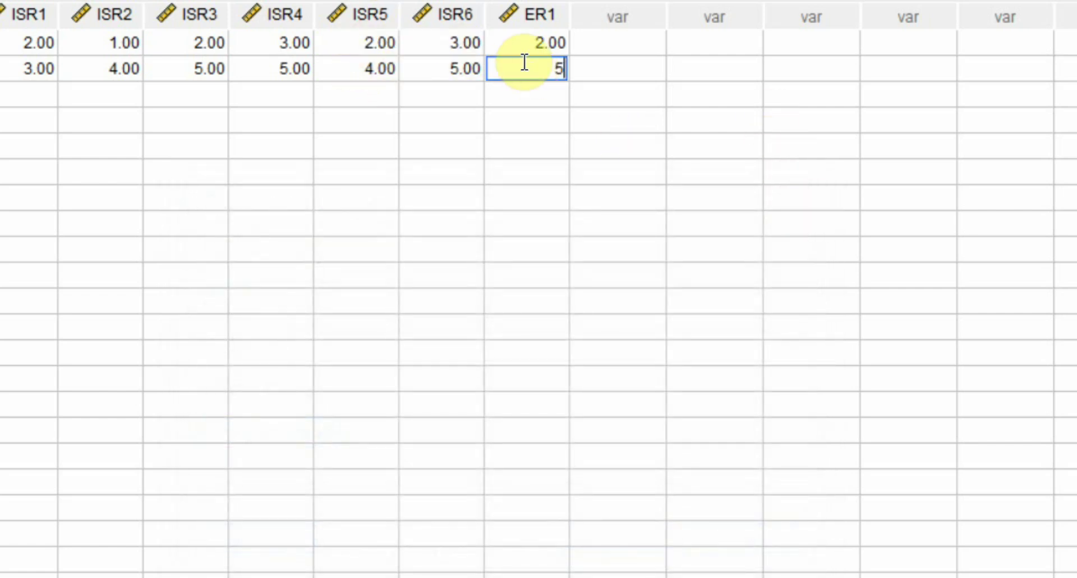
pyautogui.press('Return')
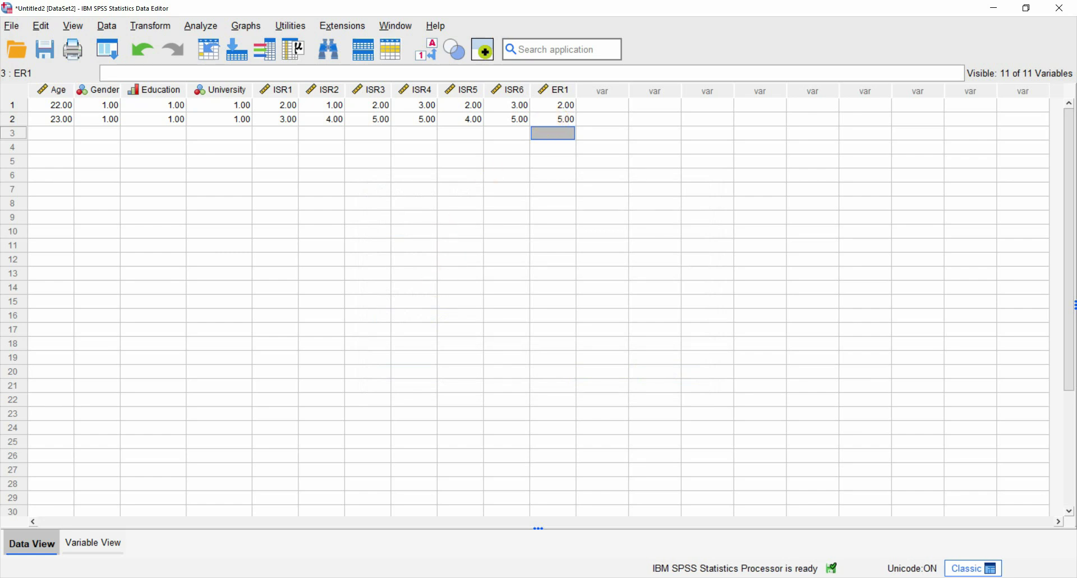
# - Switch to the SampleData.sav dataset and examine its cases and variable definitions
pyautogui.moveTo(503, 575)
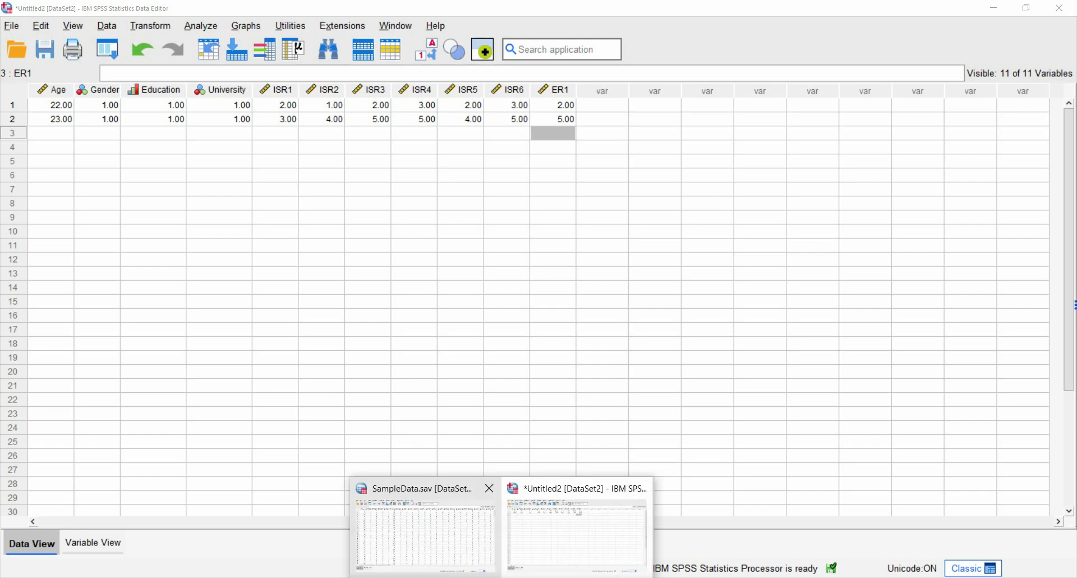
pyautogui.click(401, 517)
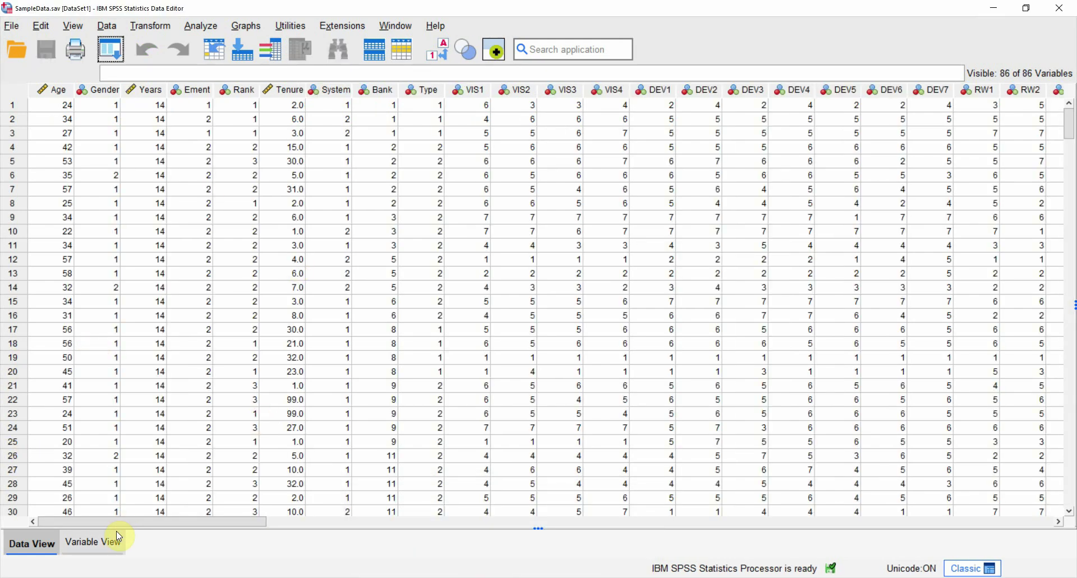
pyautogui.moveTo(129, 523); pyautogui.dragTo(69, 509)
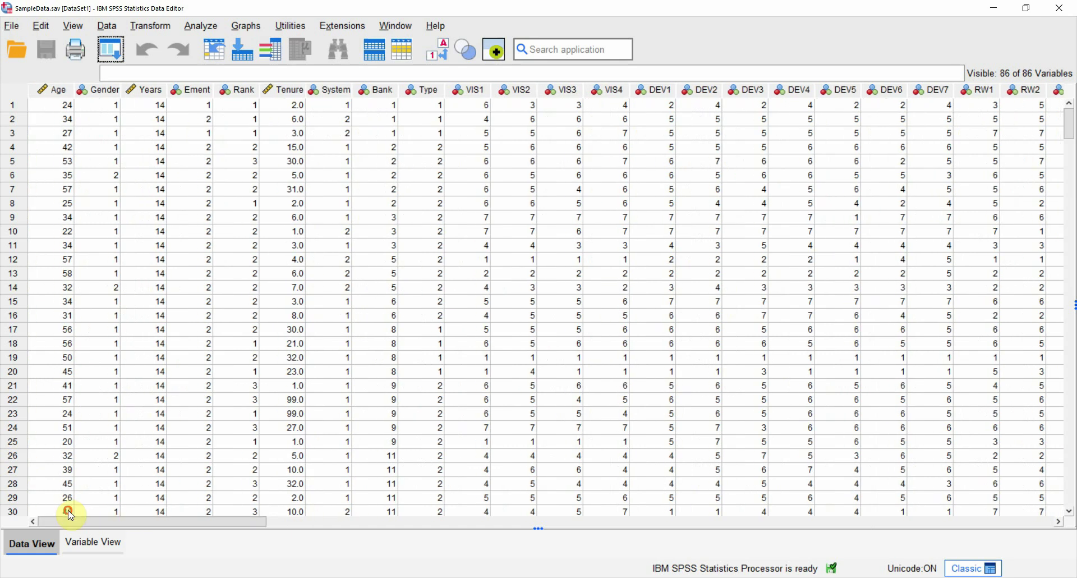
pyautogui.moveTo(24, 118); pyautogui.dragTo(19, 521)
pyautogui.click(83, 541)
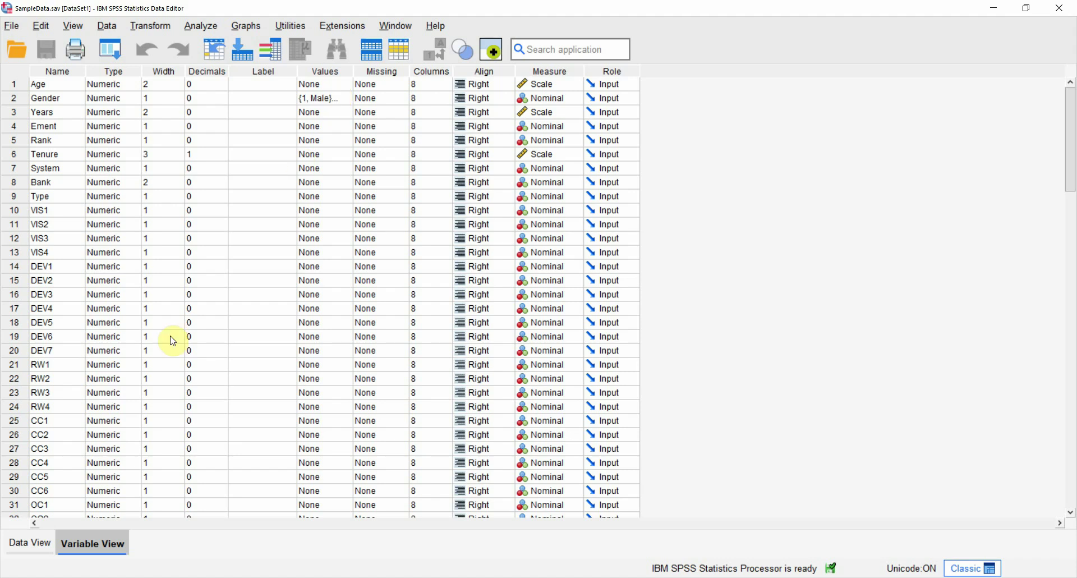
pyautogui.click(45, 541)
pyautogui.click(170, 250)
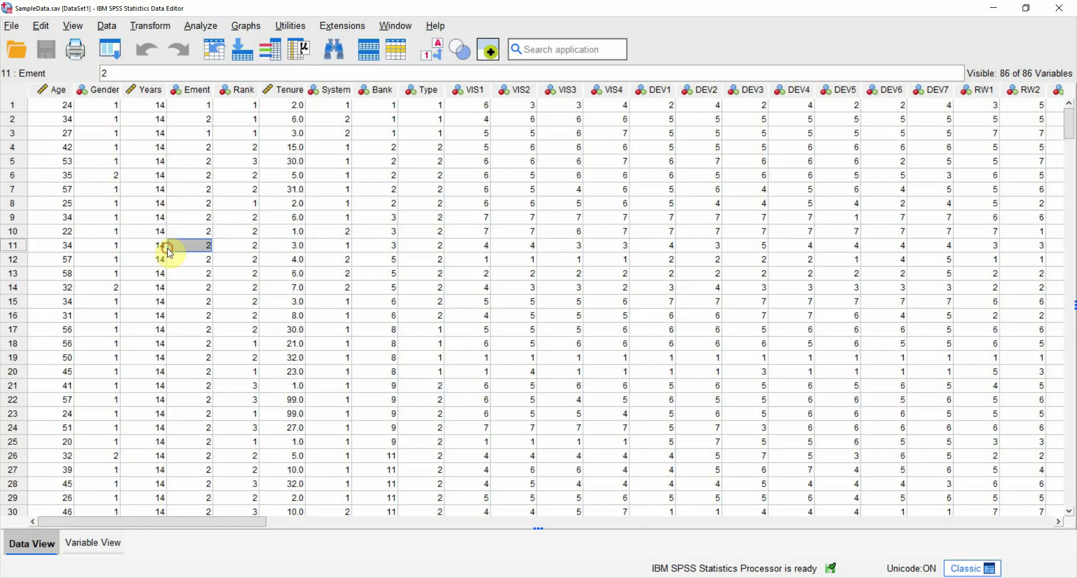